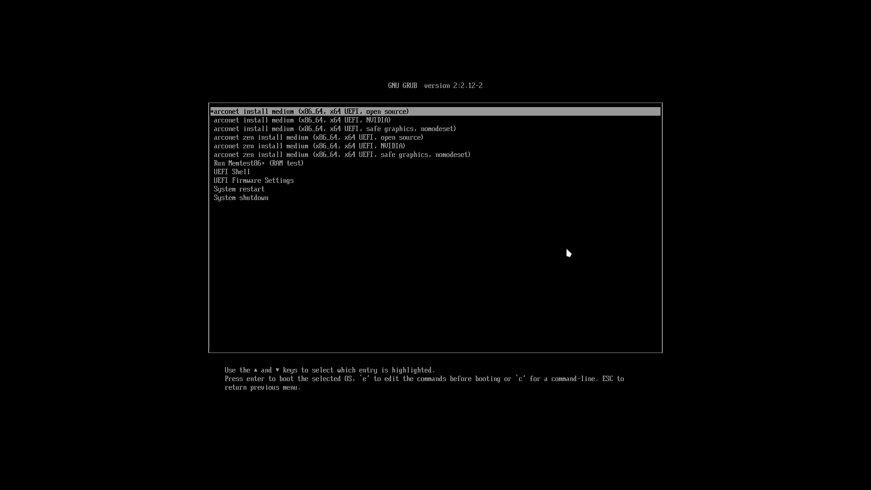
# Browse the GRUB boot entries, ending on the safe graphics nomodeset entry.
pyautogui.press('Down')
pyautogui.press('Down')
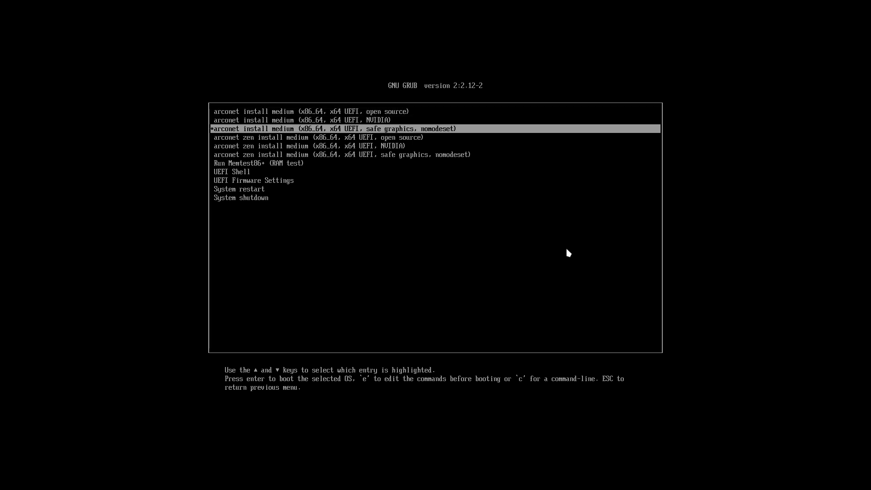
pyautogui.press('Down')
pyautogui.press('Down')
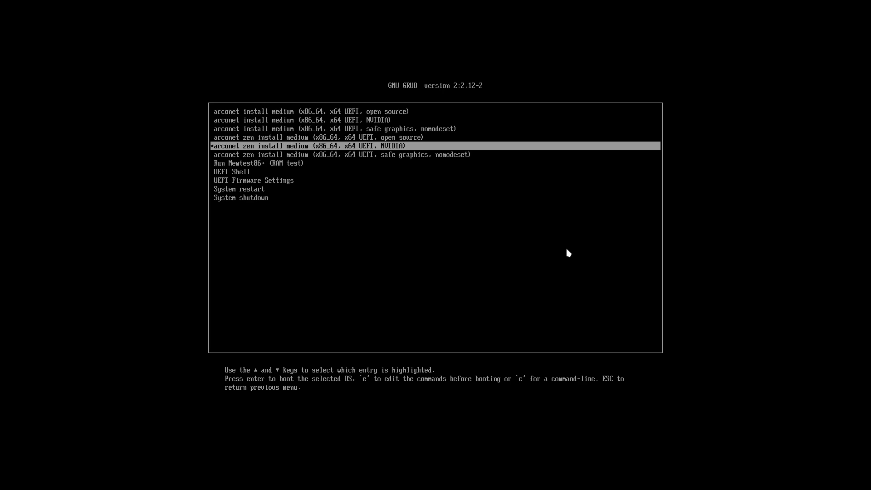
pyautogui.press('Up')
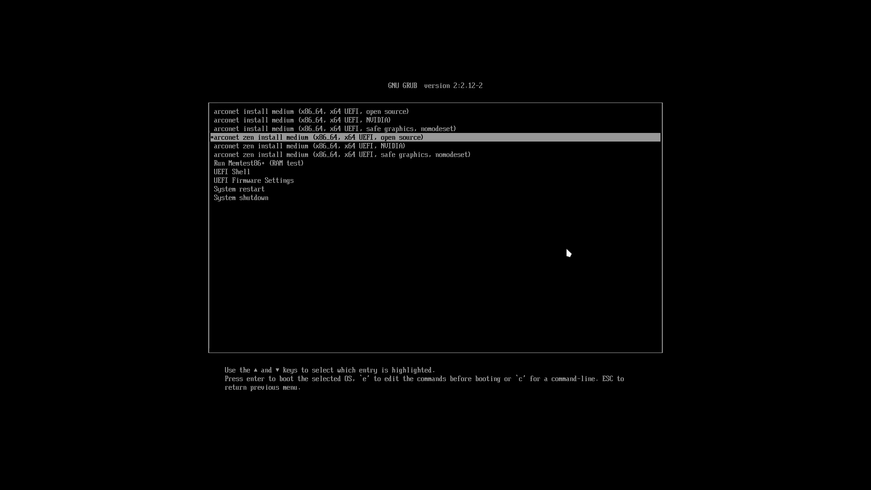
pyautogui.press('Down')
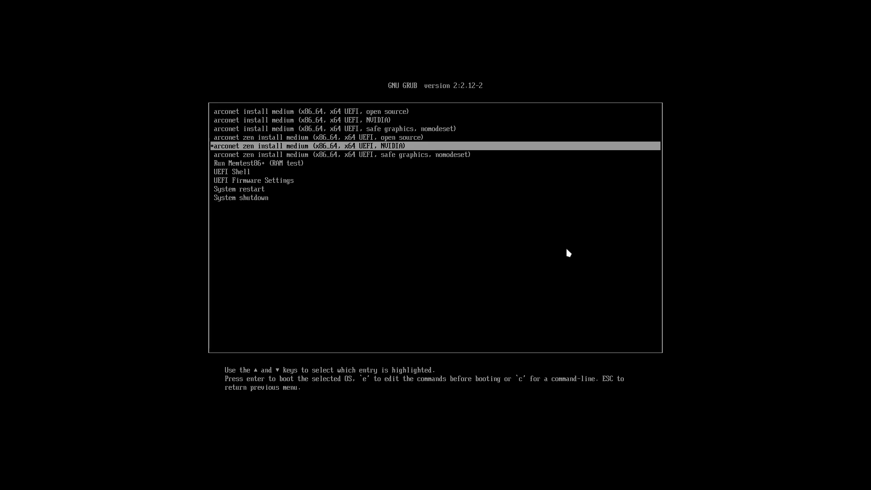
pyautogui.press('Up')
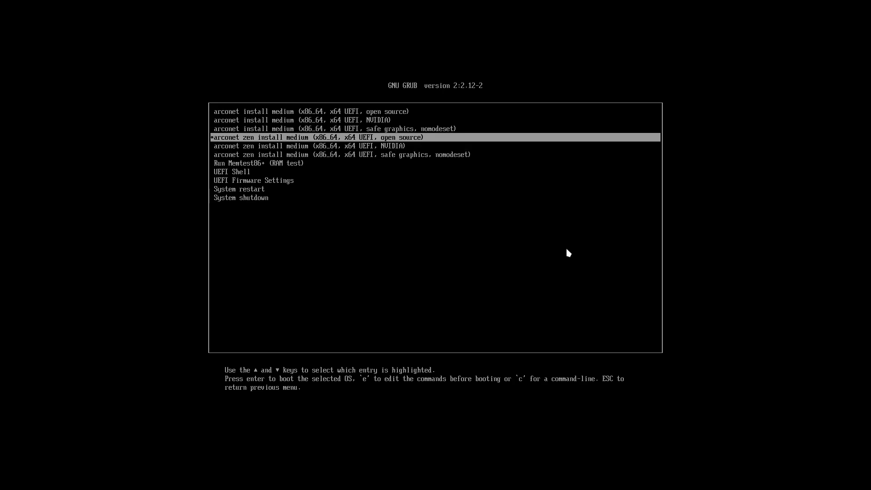
pyautogui.press('Down')
pyautogui.press('Down')
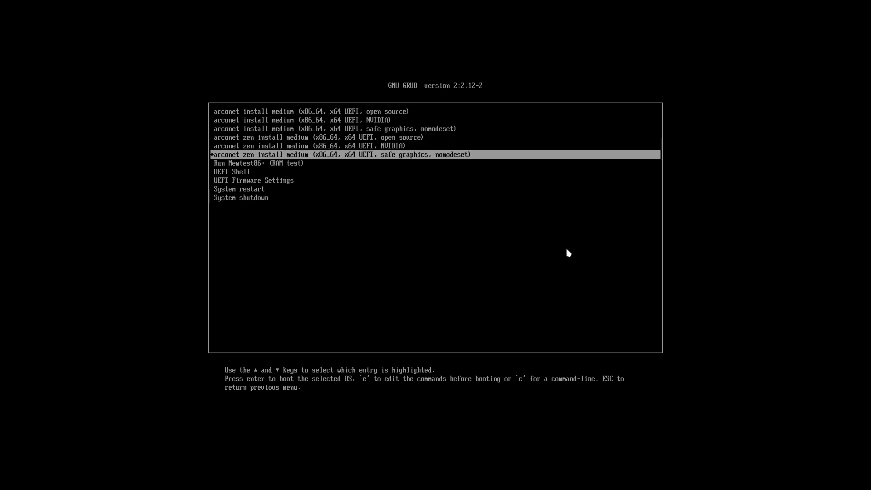
pyautogui.press('Up')
pyautogui.press('Up')
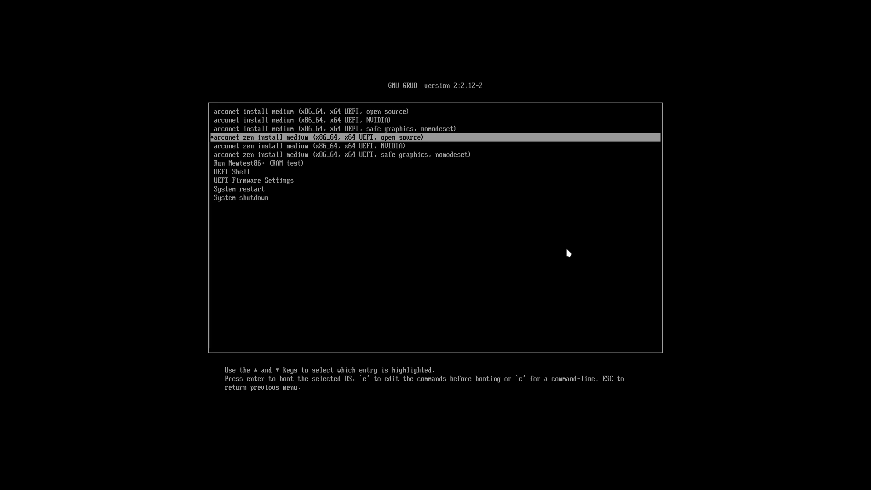
pyautogui.press('Down')
pyautogui.press('Down')
pyautogui.press('Up')
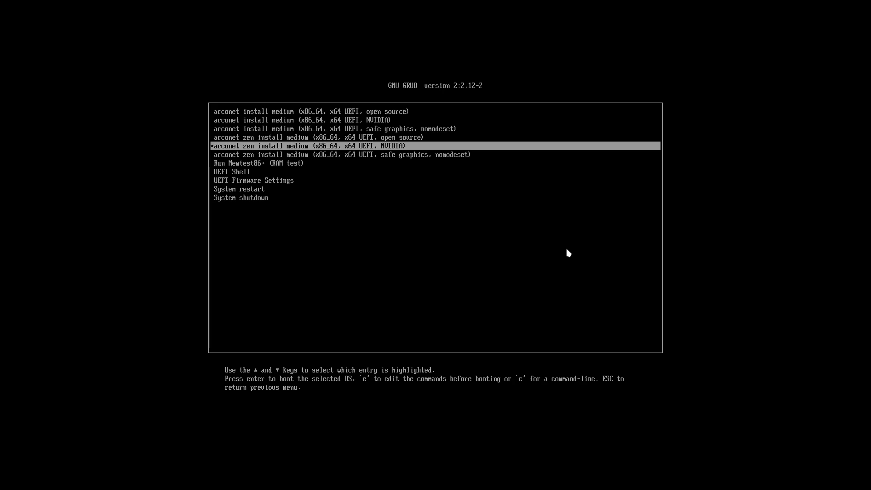
pyautogui.press('Up')
pyautogui.press('Up')
pyautogui.press('Up')
pyautogui.press('Up')
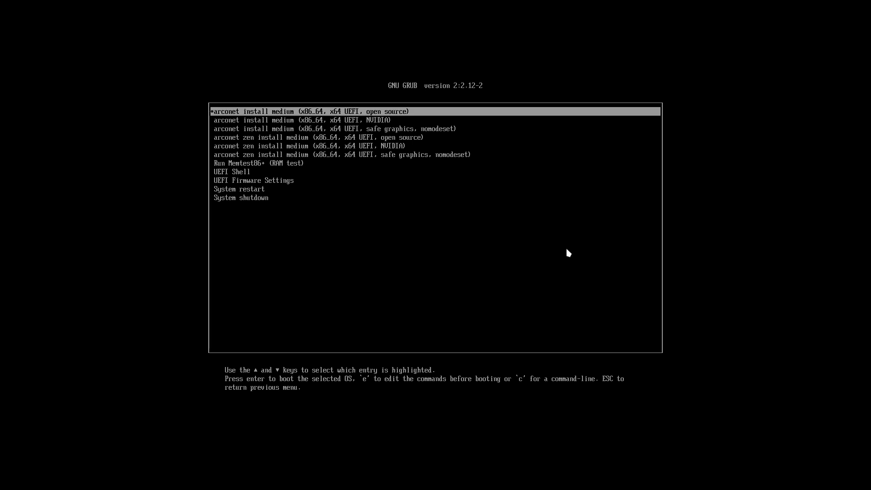
pyautogui.press('Down')
pyautogui.press('Down')
pyautogui.press('Down')
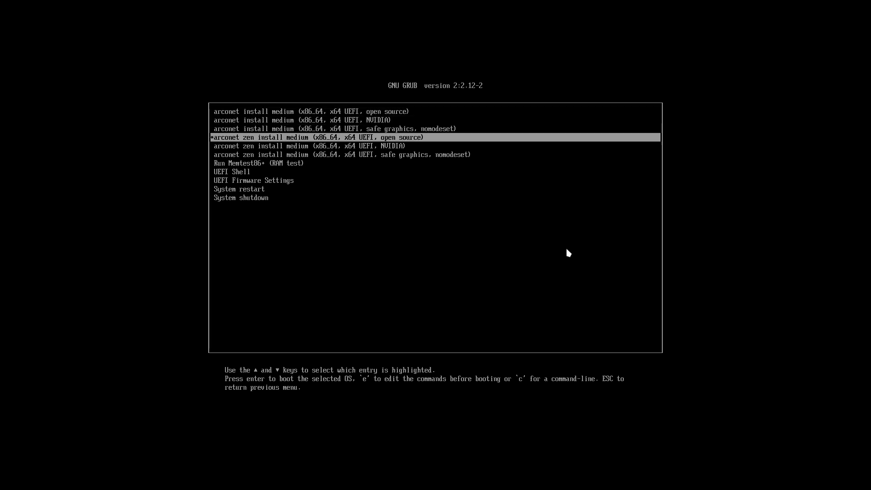
pyautogui.press('Up')
pyautogui.press('Up')
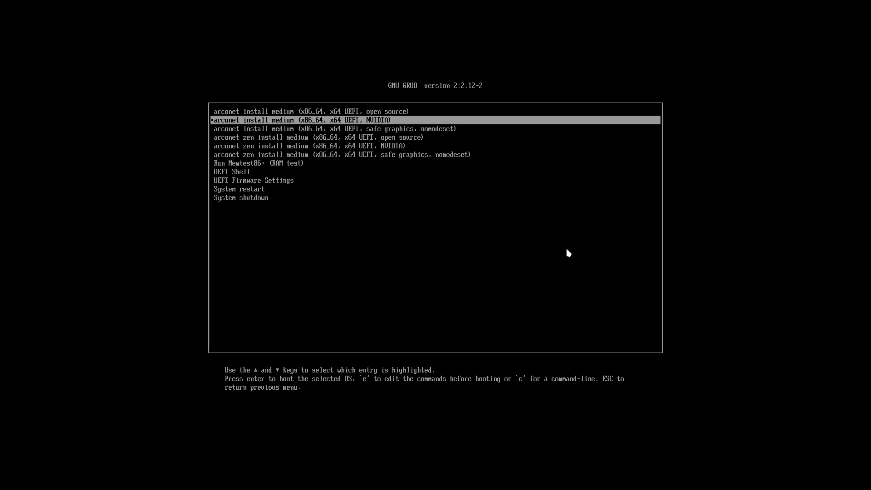
pyautogui.press('Down')
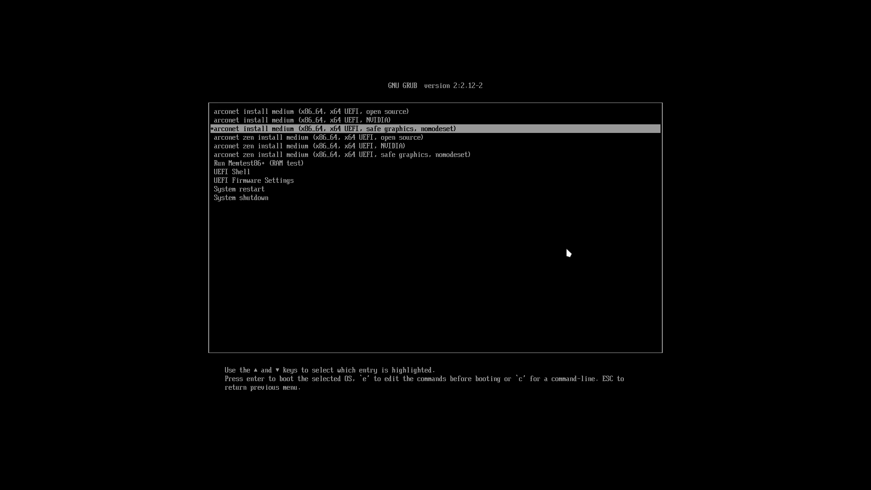
# View the safe graphics entry's boot commands, try a test word on the kernel line, then discard the edit.
pyautogui.press('e')
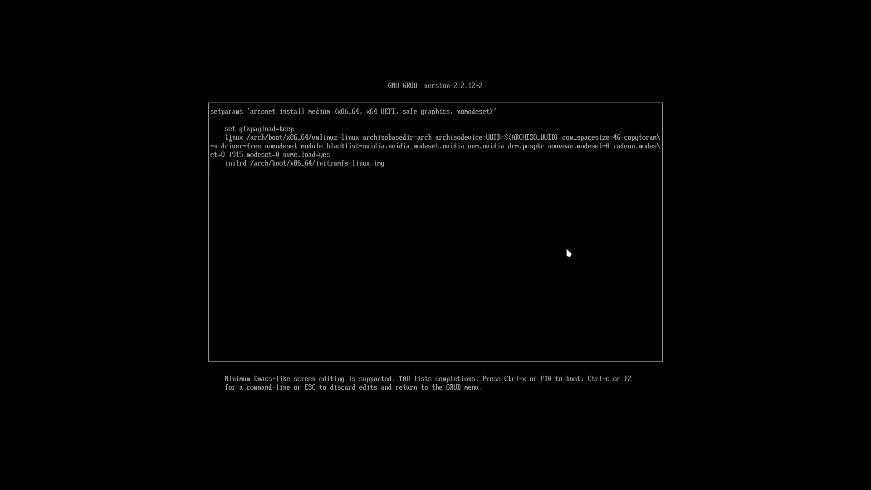
pyautogui.press('Up')
pyautogui.write('erik')
pyautogui.press('BackSpace')
pyautogui.press('BackSpace')
pyautogui.press('BackSpace')
pyautogui.press('BackSpace')
pyautogui.press('Escape')
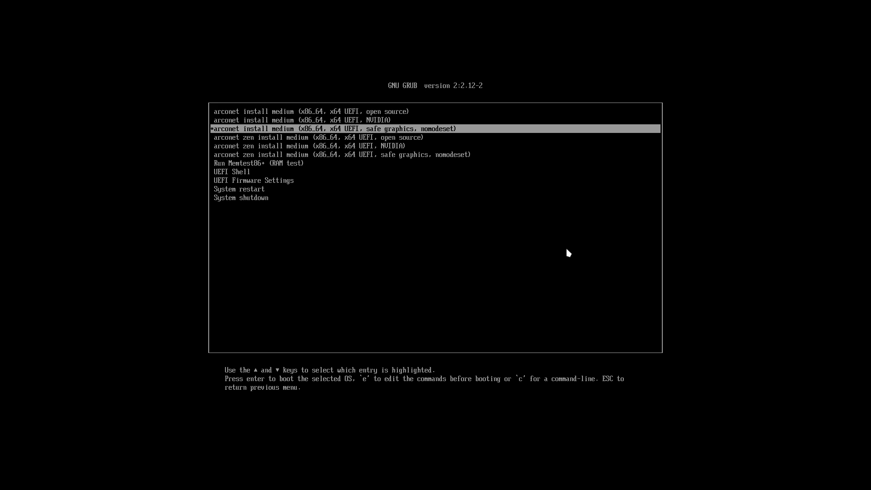
# Inspect the NVIDIA entry's boot commands unchanged, then boot the open source install medium entry.
pyautogui.press('Up')
pyautogui.press('Up')
pyautogui.press('Down')
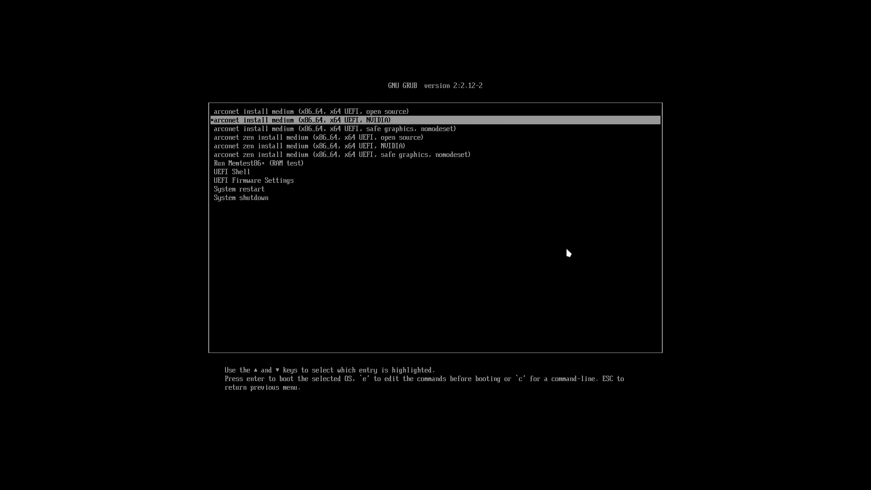
pyautogui.press('e')
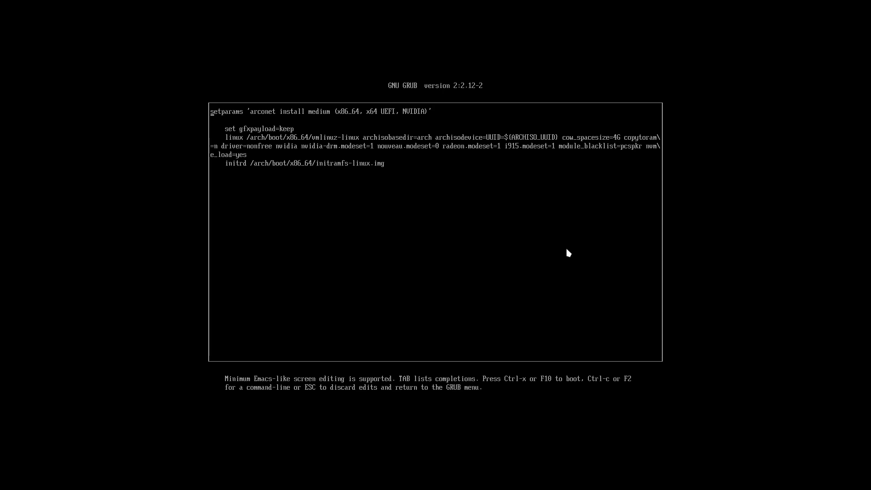
pyautogui.press('Escape')
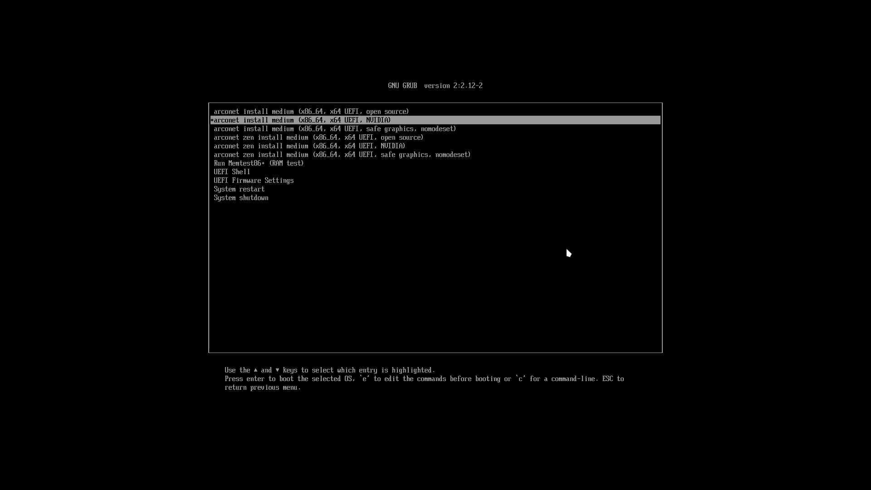
pyautogui.press('Up')
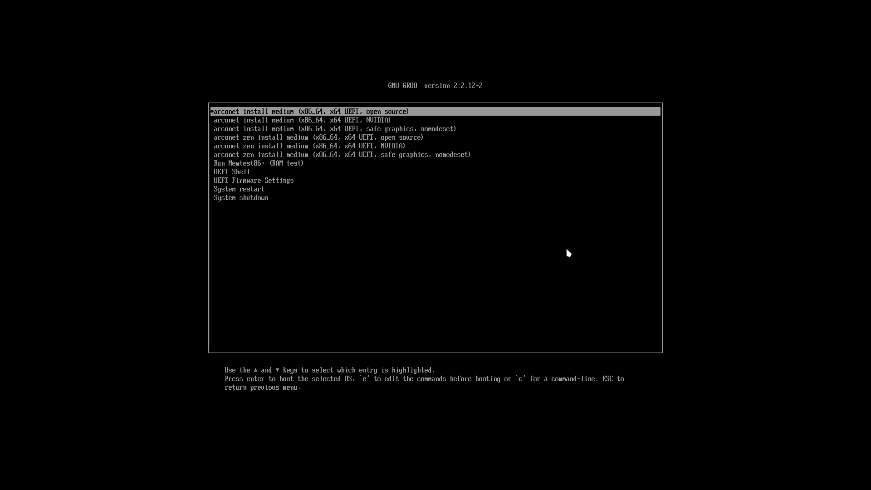
pyautogui.press('Return')
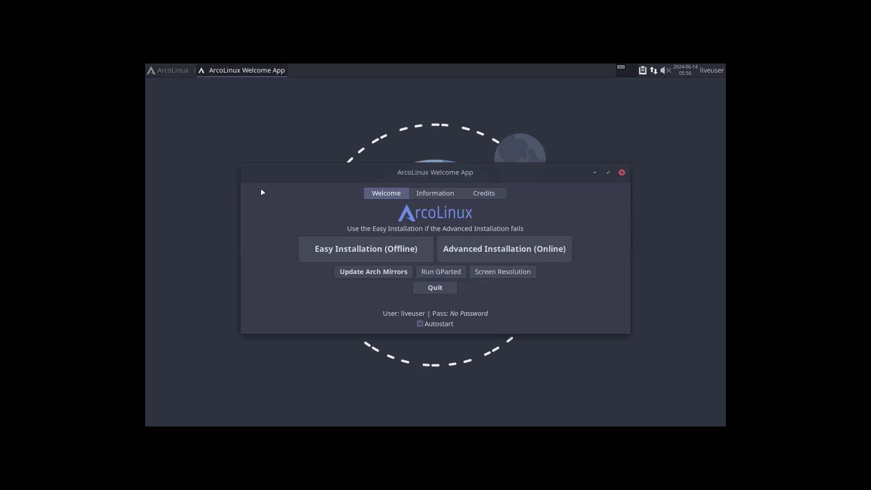
# Glance at the whisker menu's System category, then show the Welcome App's Information page.
pyautogui.click(173, 71)
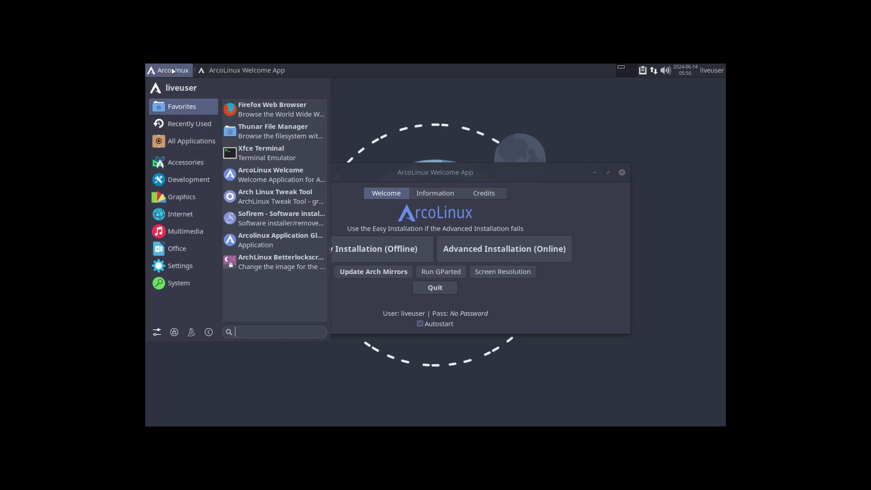
pyautogui.click(179, 283)
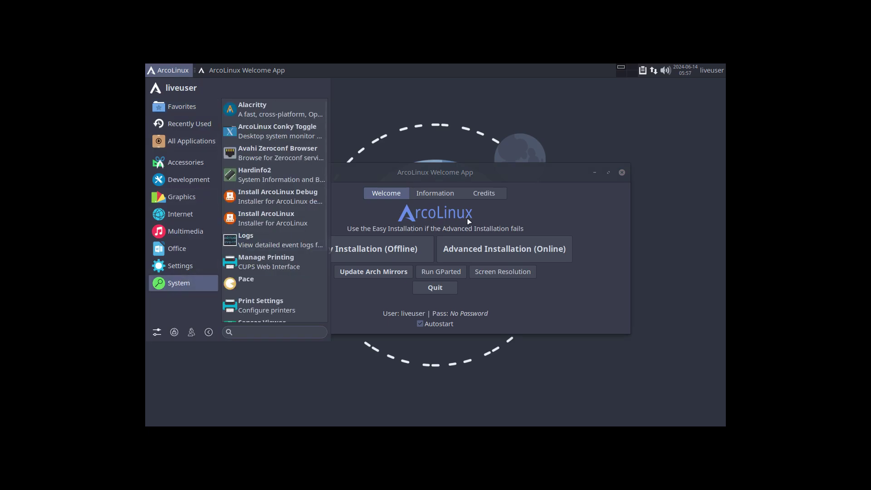
pyautogui.click(611, 220)
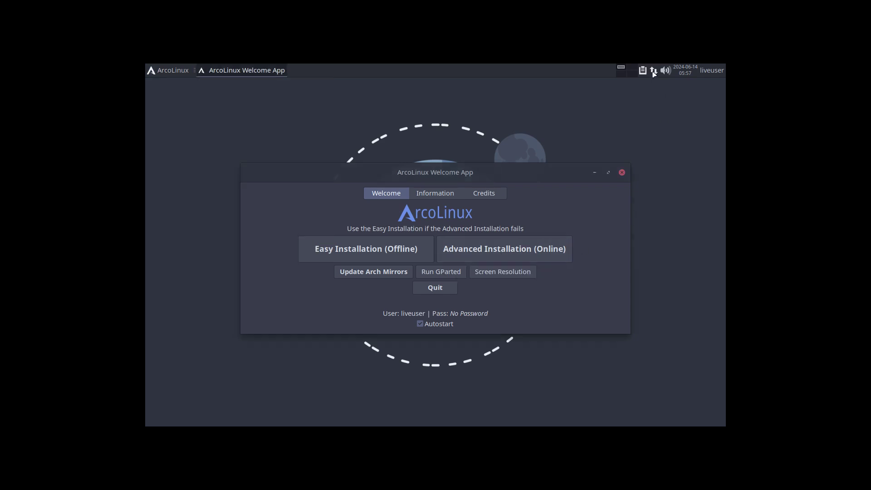
pyautogui.moveTo(653, 73)
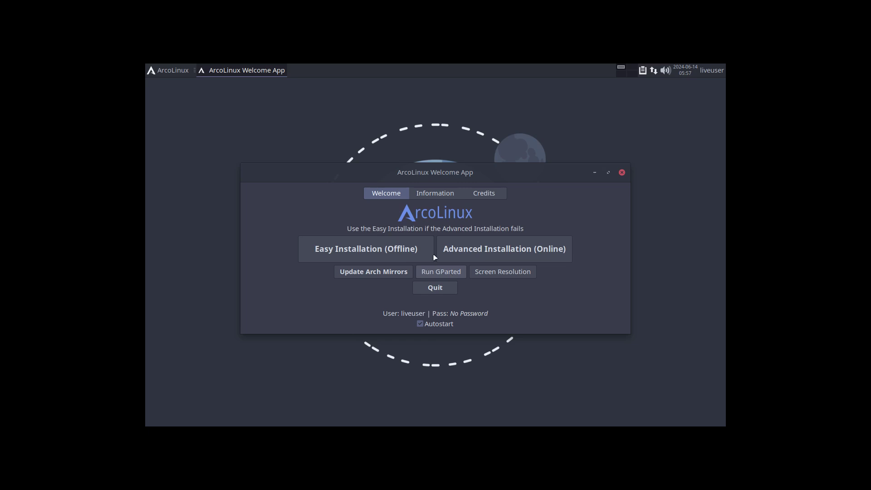
pyautogui.click(434, 195)
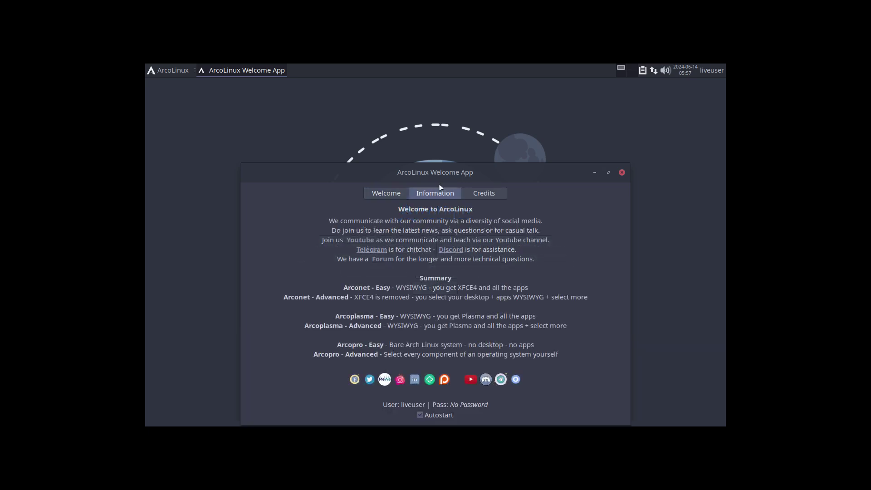
# Move the Welcome App window higher and return to its Welcome page.
pyautogui.moveTo(446, 178); pyautogui.dragTo(445, 105)
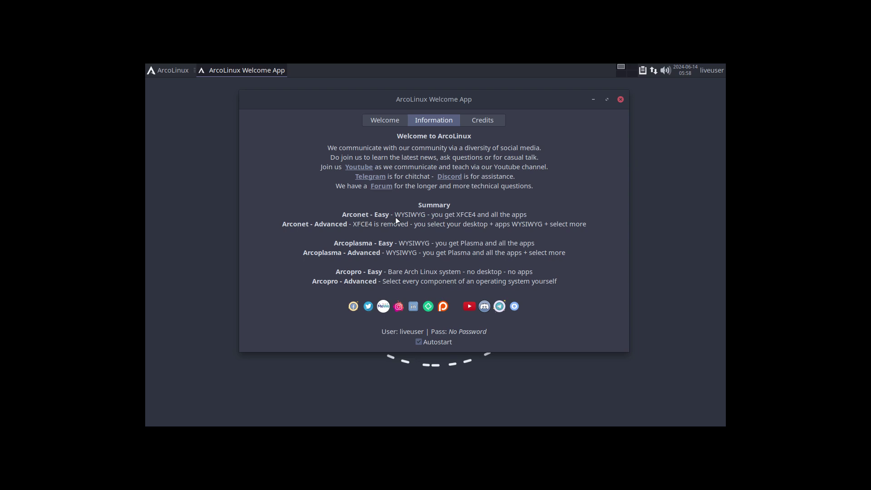
pyautogui.click(382, 119)
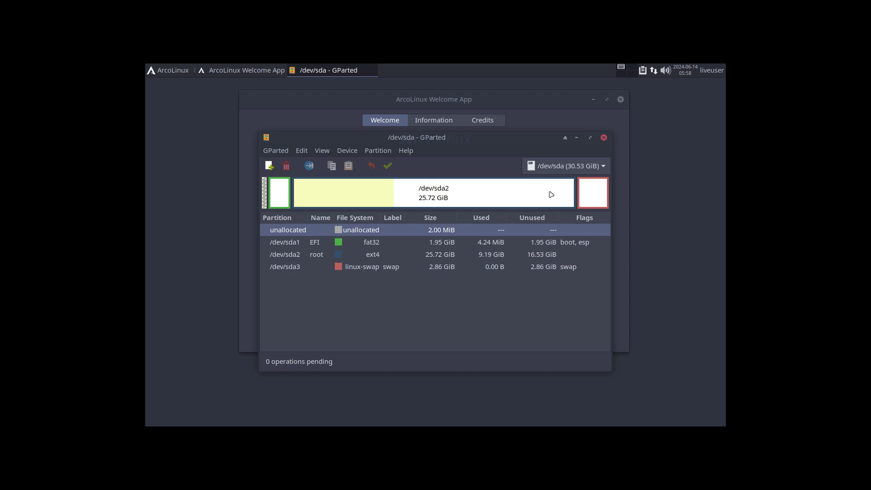
pyautogui.click(499, 195)
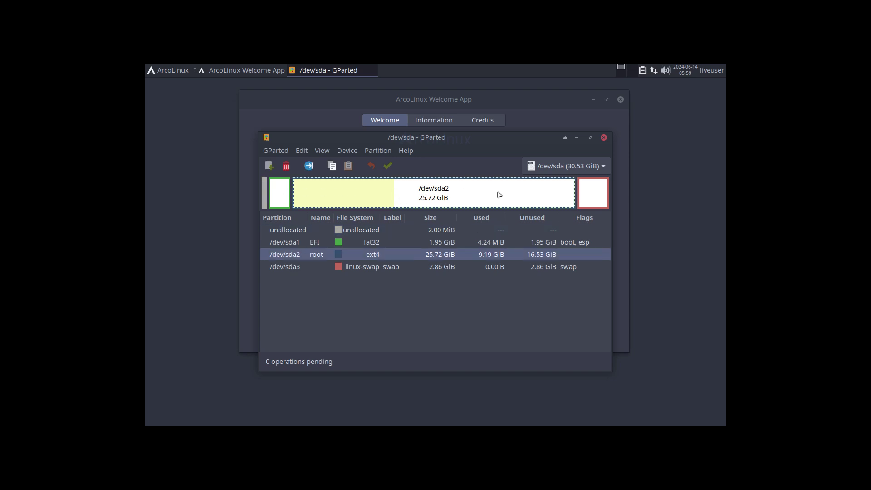
pyautogui.click(376, 244)
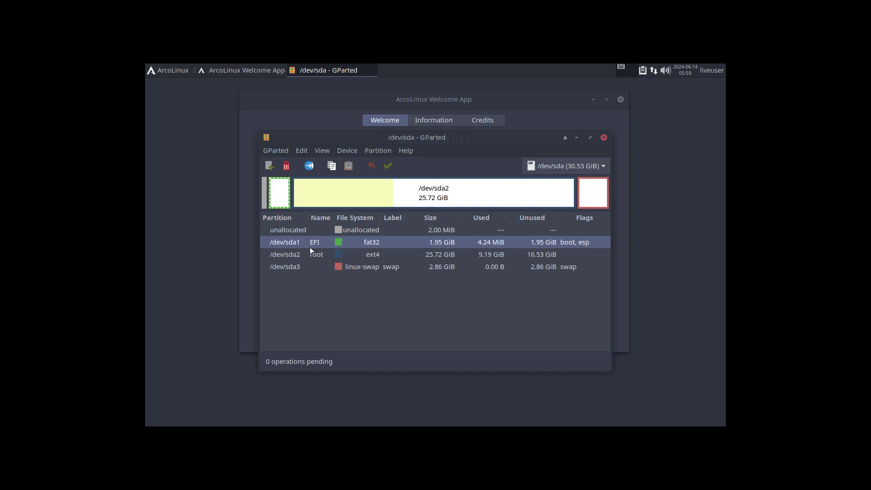
pyautogui.click(392, 259)
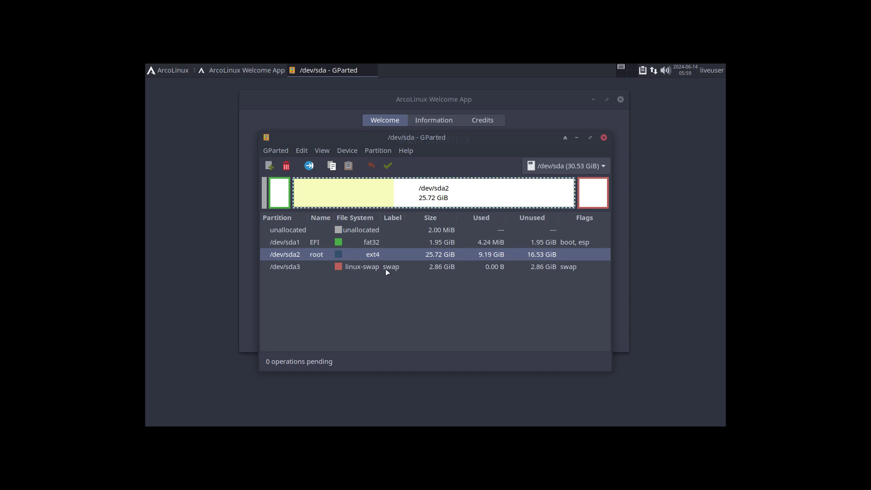
pyautogui.click(387, 272)
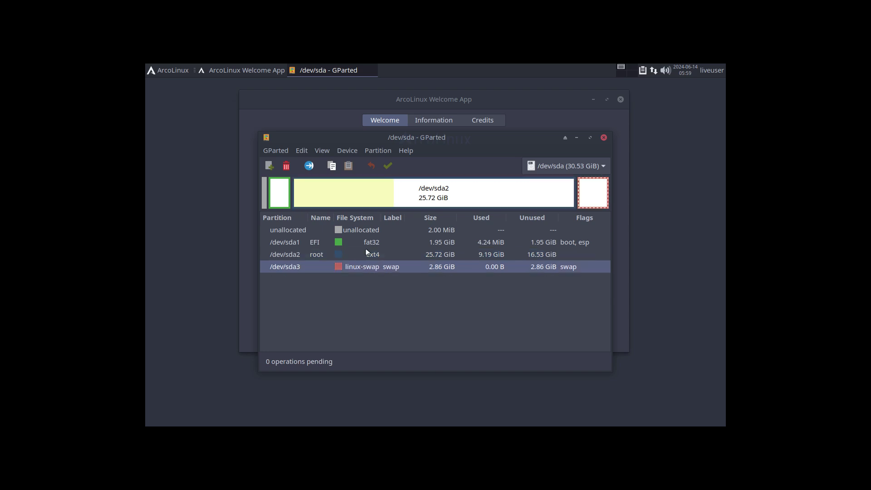
pyautogui.click(284, 195)
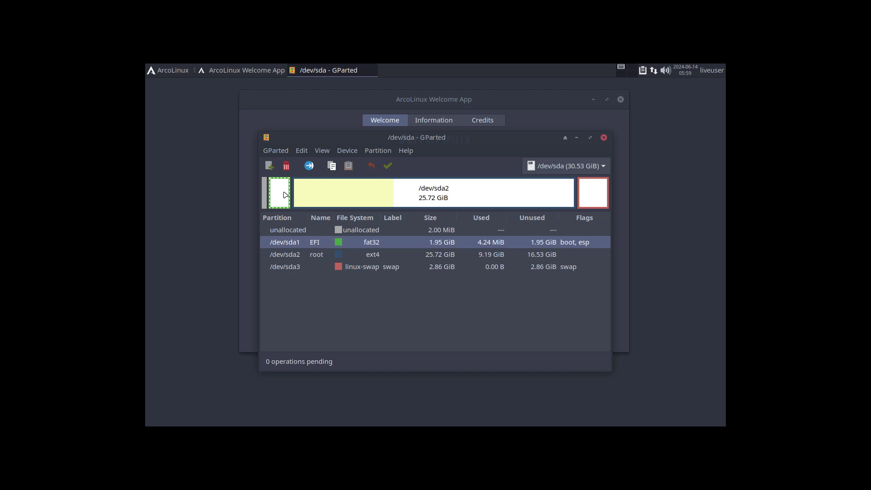
# Queue deletion of sda1 (EFI), sda2 (root) and sda3 (swap), then choose Apply All Operations.
pyautogui.click(286, 166)
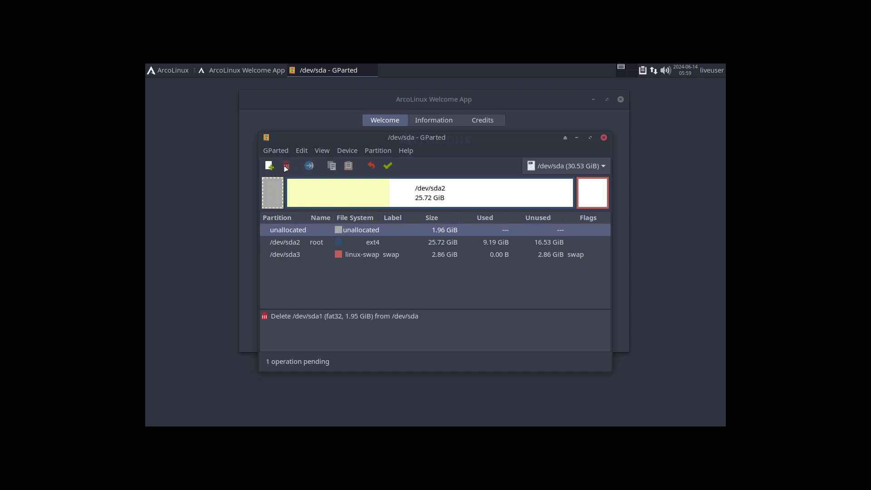
pyautogui.click(325, 196)
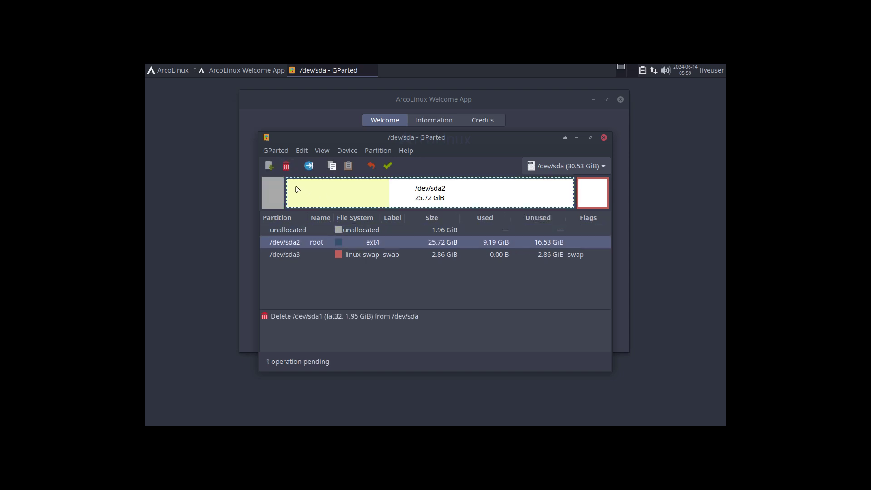
pyautogui.click(286, 166)
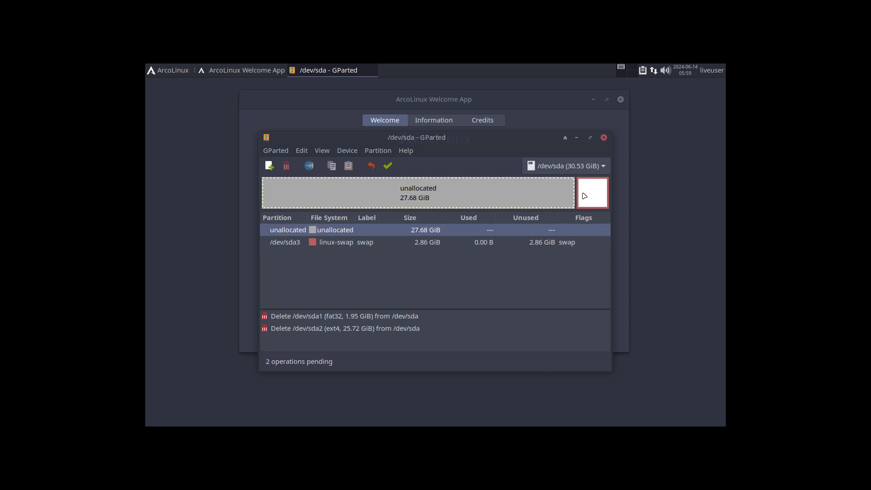
pyautogui.click(584, 196)
pyautogui.click(286, 166)
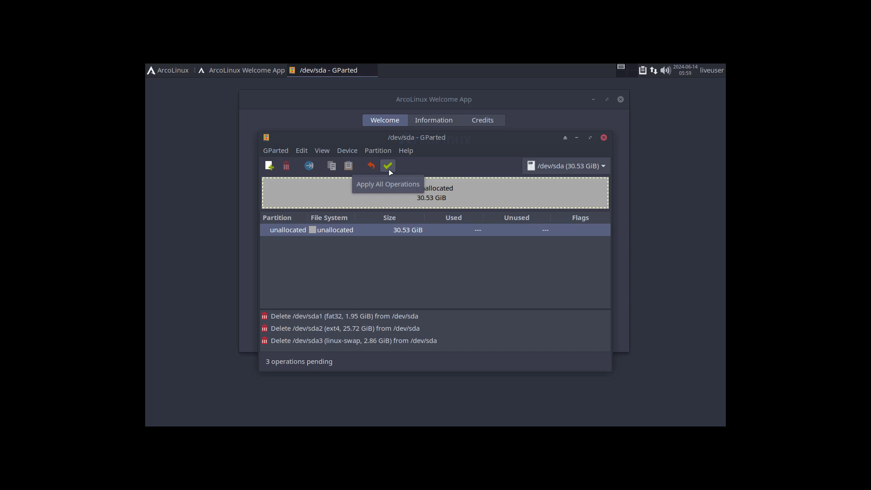
pyautogui.click(389, 167)
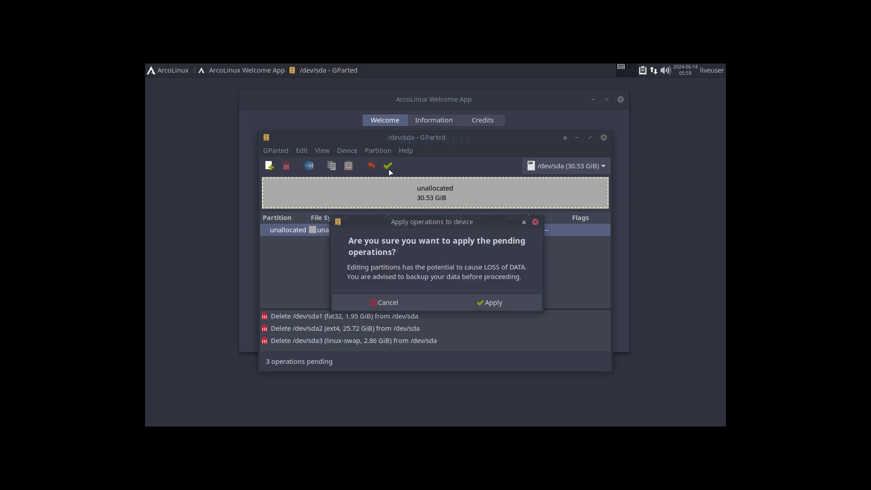
# Confirm applying the three deletions and close the finished operations report.
pyautogui.click(479, 302)
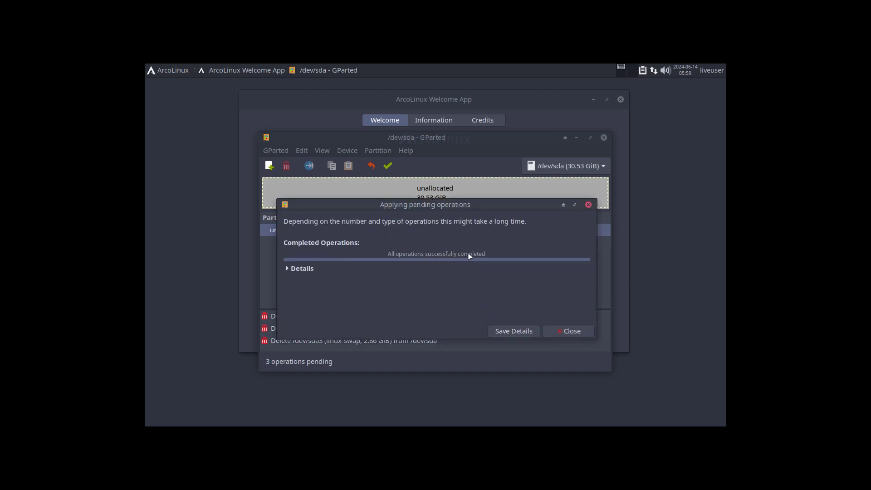
pyautogui.click(571, 330)
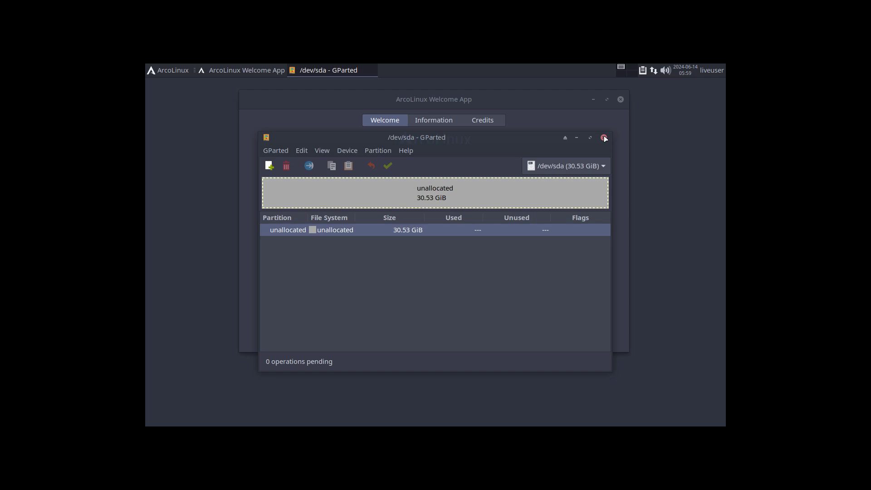
# Reposition the GParted window, then close GParted.
pyautogui.moveTo(453, 134); pyautogui.dragTo(524, 168)
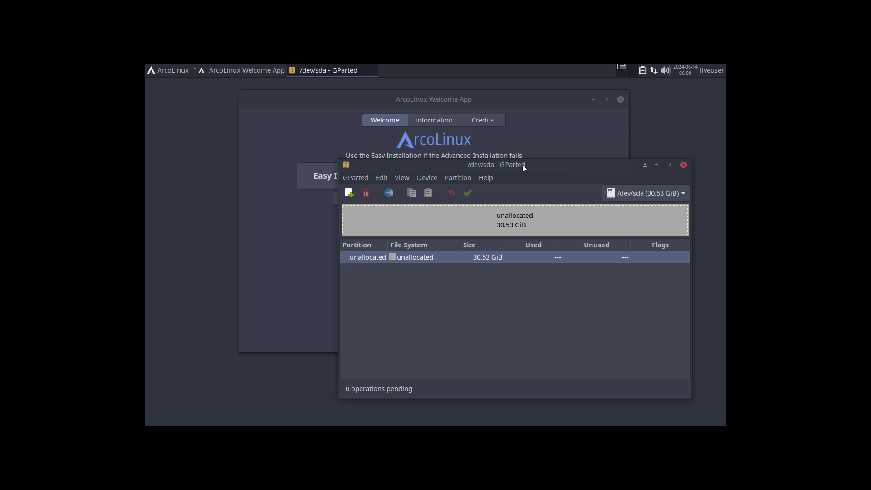
pyautogui.moveTo(522, 166); pyautogui.dragTo(459, 122)
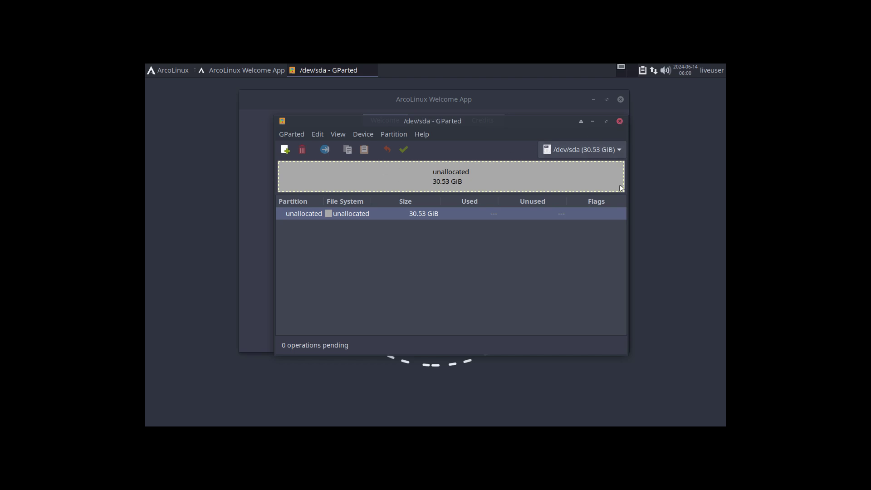
pyautogui.click(620, 122)
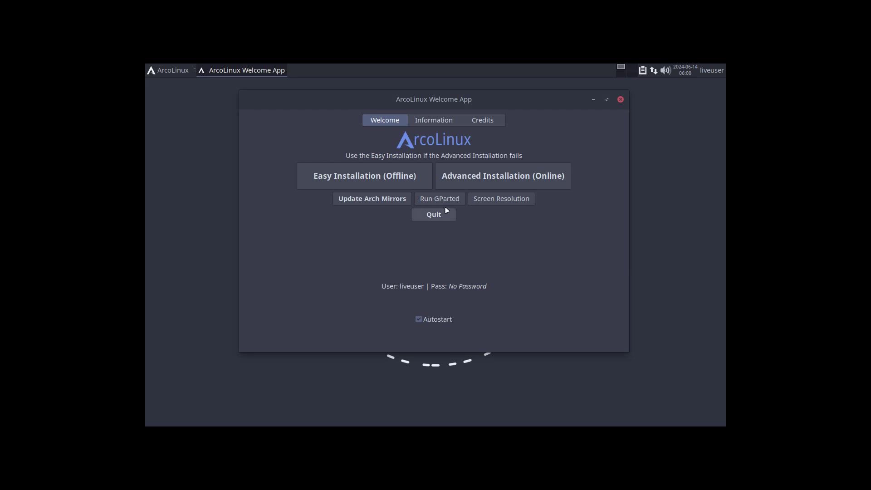
# Launch Advanced Installation (Online) with Grub chosen as the bootloader.
pyautogui.click(483, 181)
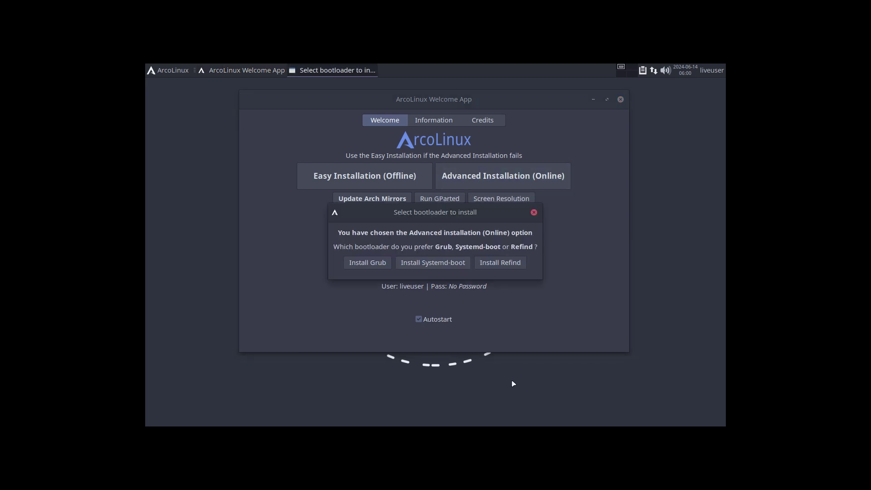
pyautogui.click(379, 266)
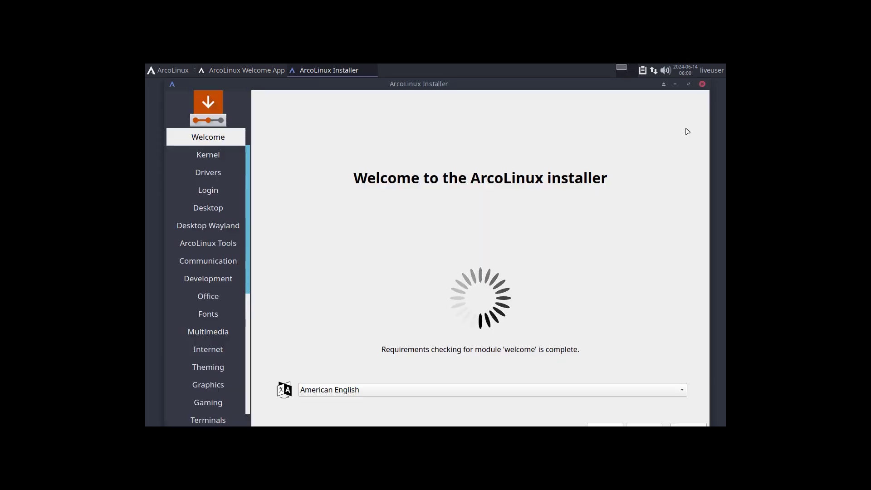
# Maximize the installer, keep American English as the language, and continue to the Kernel page.
pyautogui.click(688, 84)
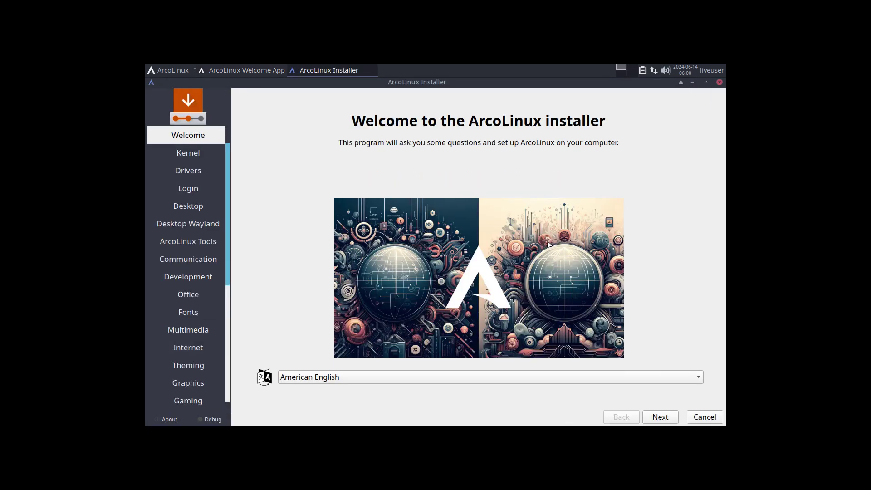
pyautogui.click(310, 380)
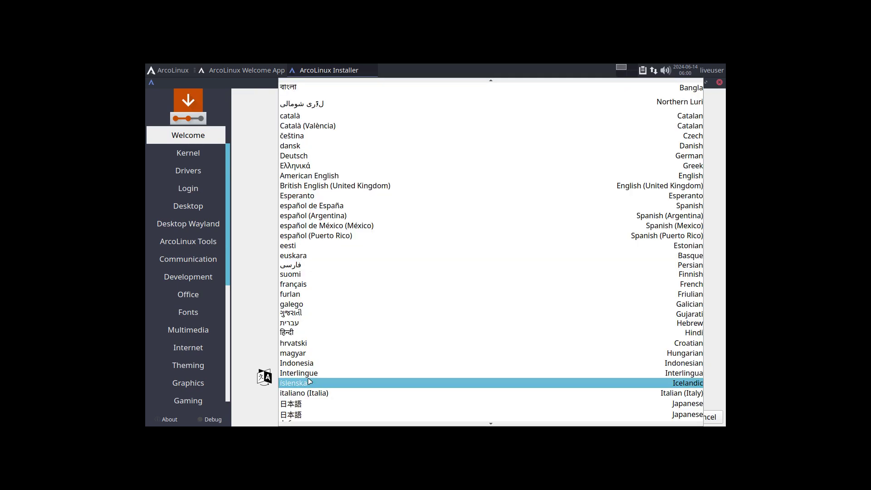
pyautogui.scroll(-2, 310, 381)
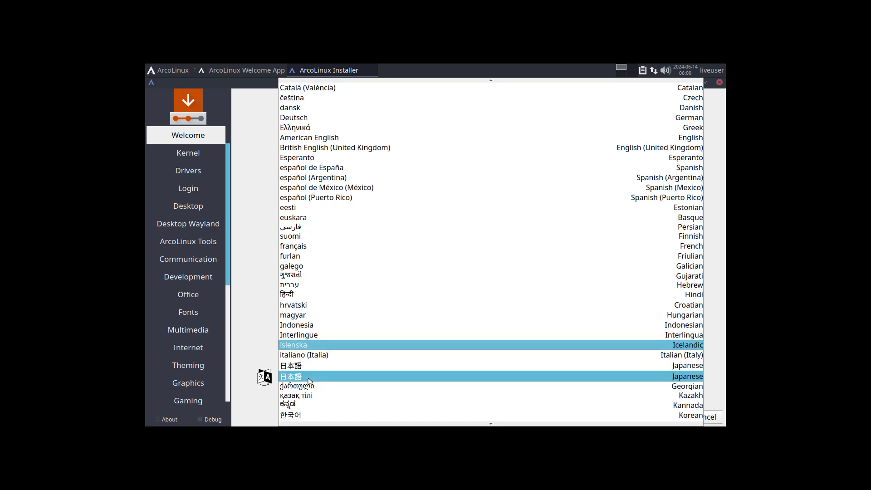
pyautogui.scroll(-4, 324, 368)
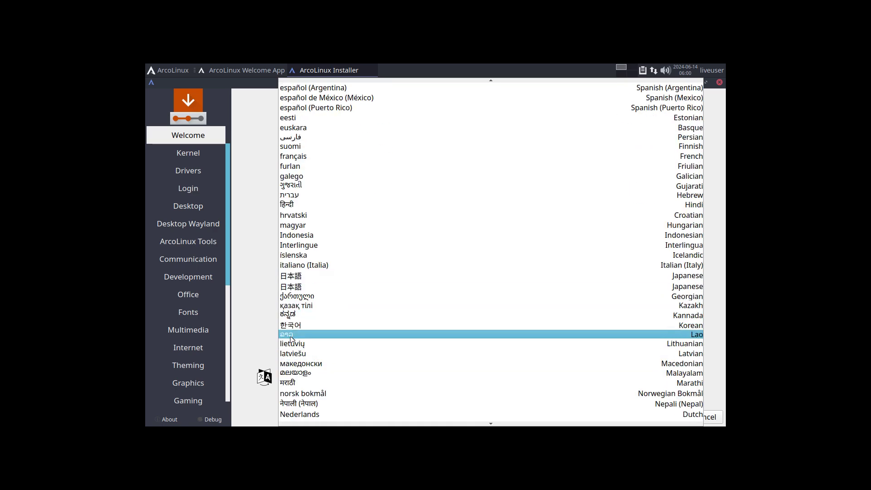
pyautogui.click(264, 316)
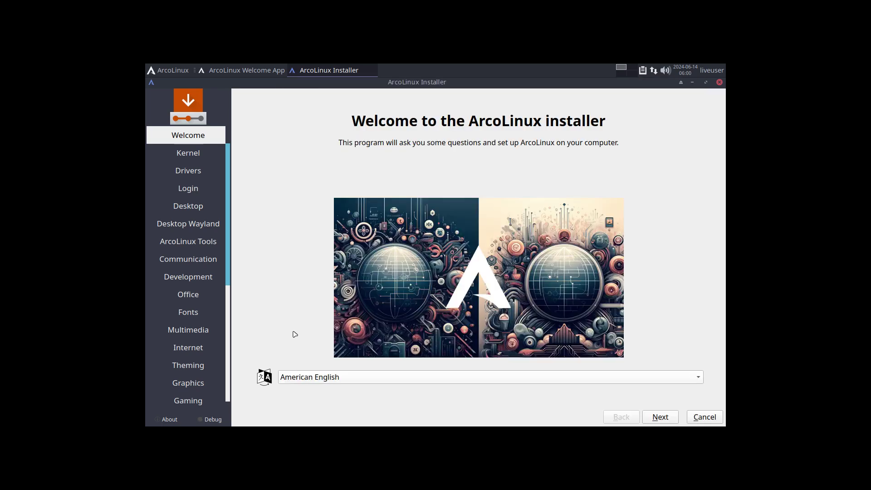
pyautogui.click(660, 421)
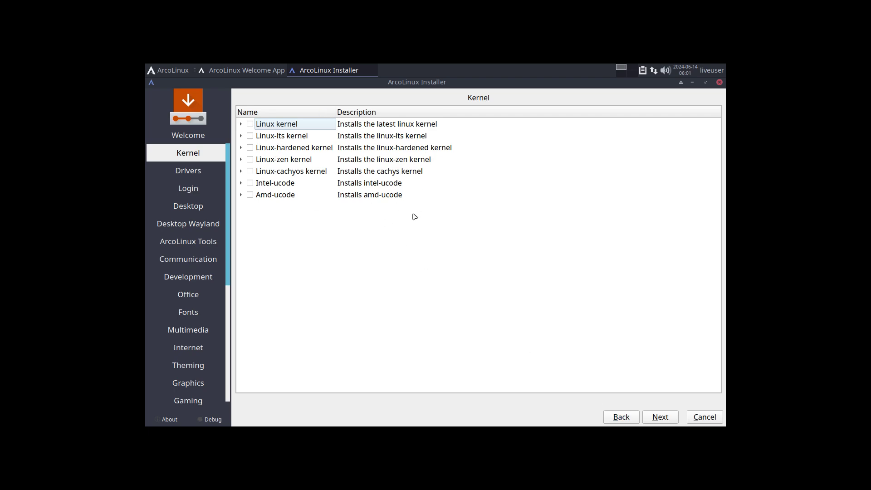
# Skip Kernel and Drivers unchanged, review the Sddm login manager packages, and continue to Desktop.
pyautogui.click(666, 420)
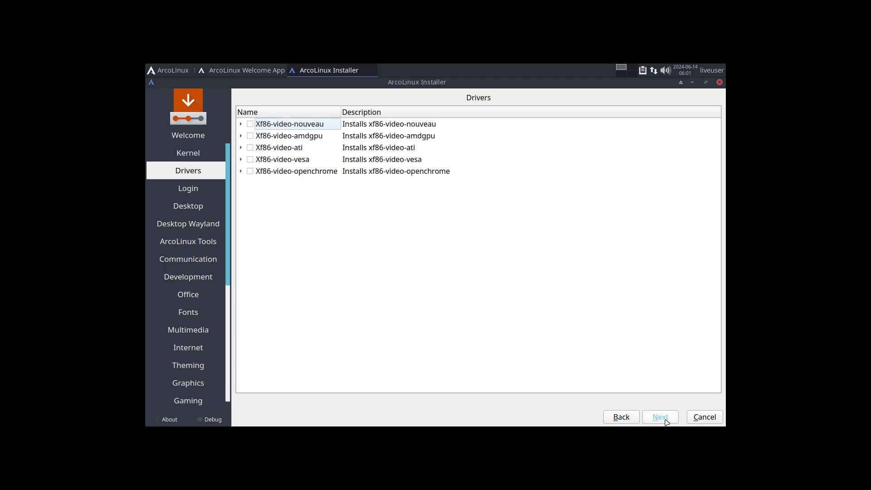
pyautogui.click(666, 419)
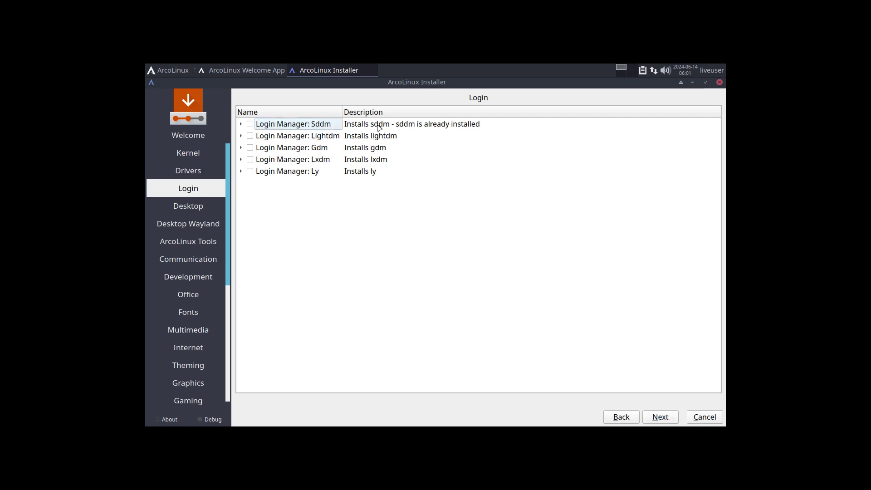
pyautogui.click(240, 124)
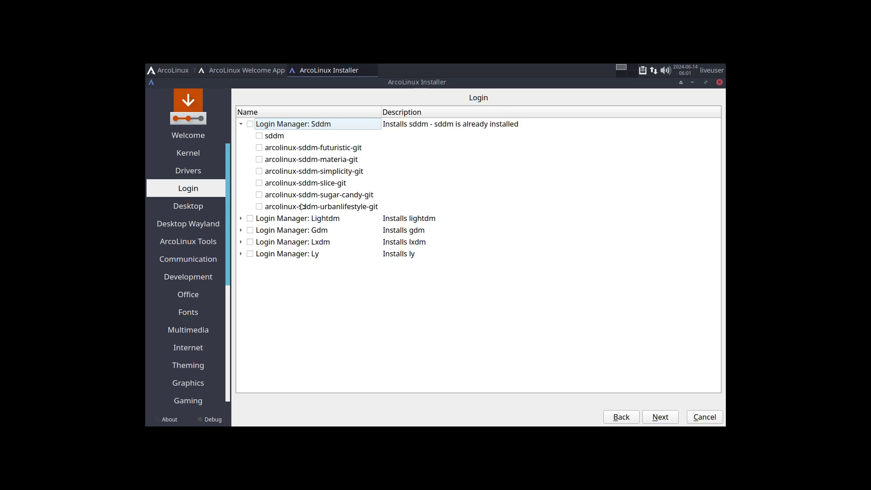
pyautogui.click(661, 416)
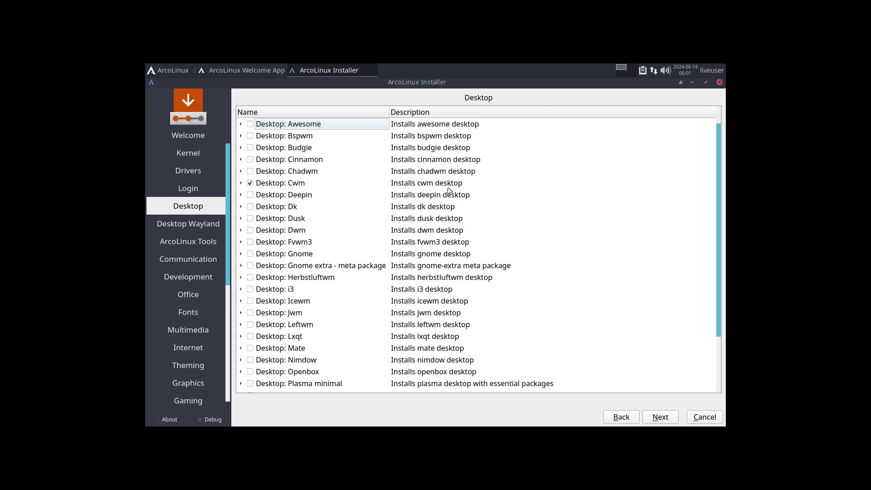
# Expand Desktop: Cwm and scroll through its included packages.
pyautogui.click(241, 184)
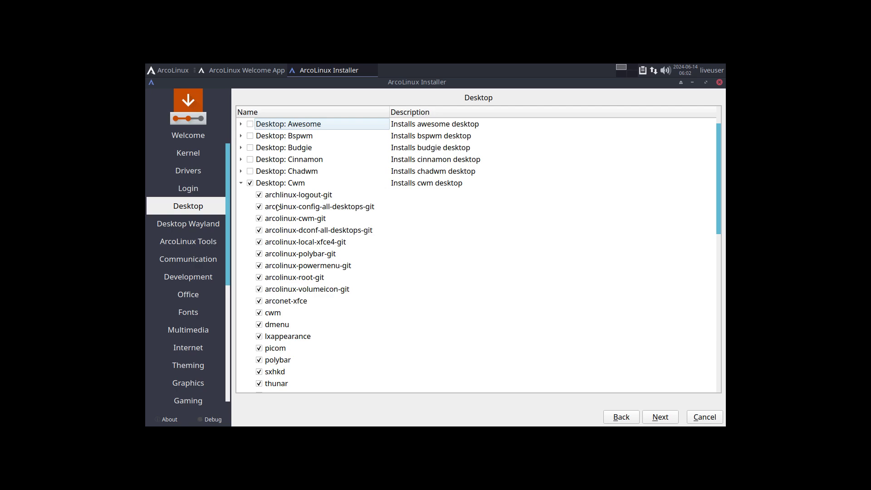
pyautogui.scroll(-2, 316, 224)
pyautogui.scroll(-4, 317, 224)
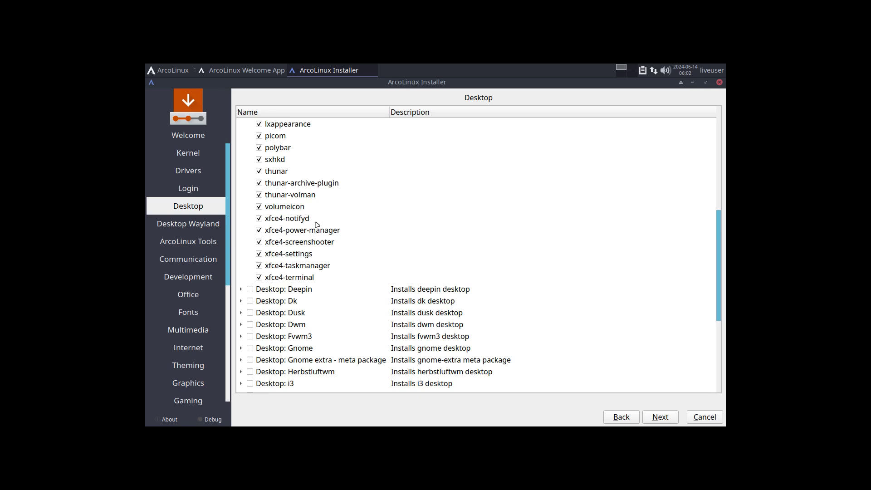
pyautogui.scroll(1, 318, 239)
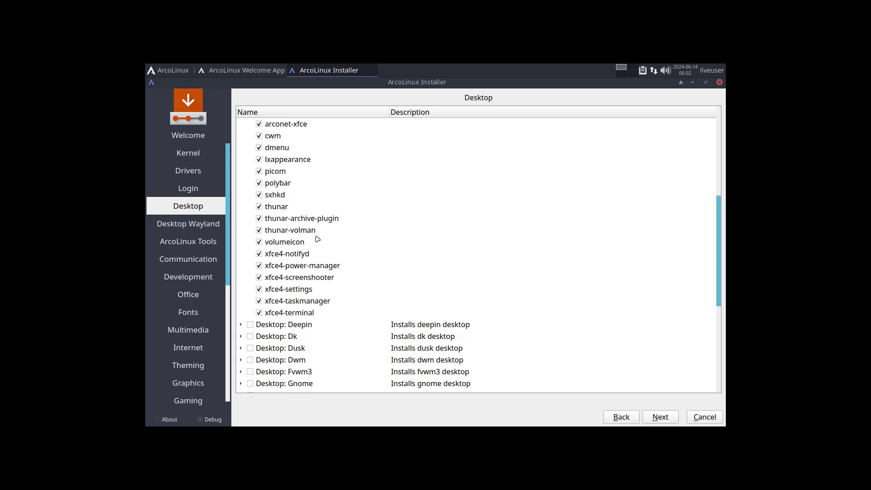
pyautogui.scroll(2, 317, 239)
pyautogui.scroll(3, 318, 239)
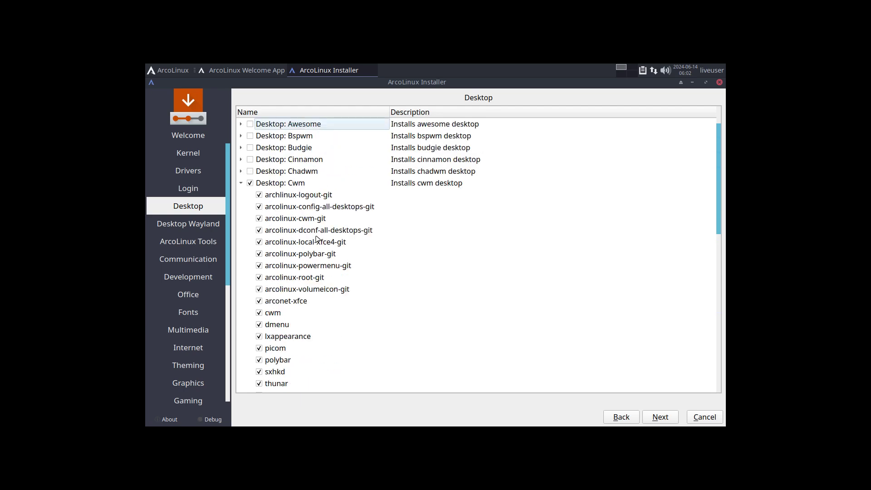
pyautogui.click(241, 183)
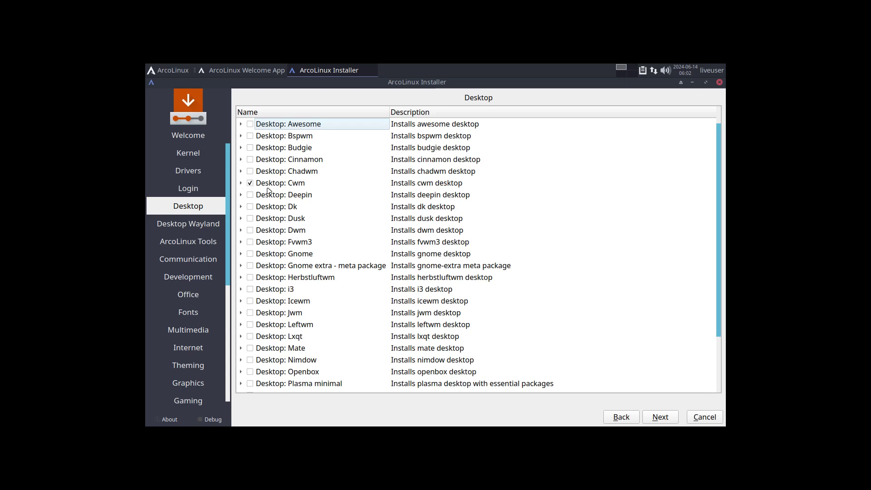
pyautogui.click(241, 183)
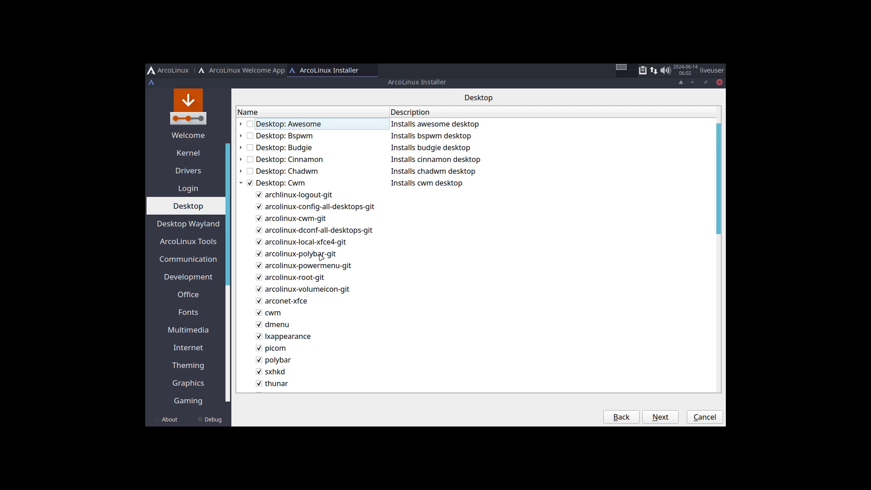
# Collapse the Cwm package list and continue to the Desktop Wayland page.
pyautogui.scroll(-1, 331, 255)
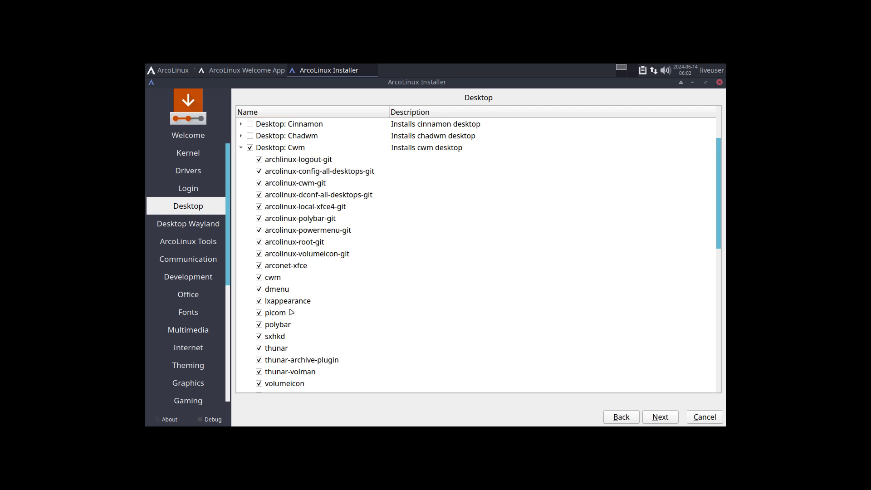
pyautogui.scroll(-4, 292, 312)
pyautogui.scroll(4, 247, 315)
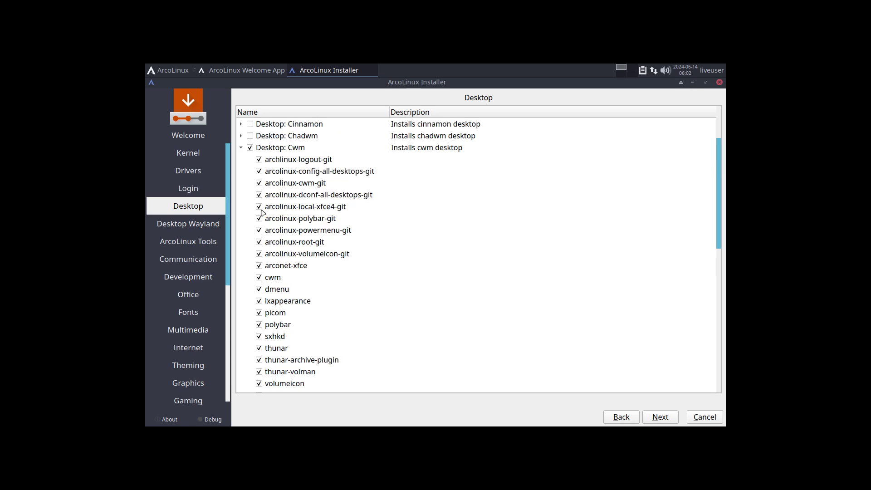
pyautogui.click(240, 148)
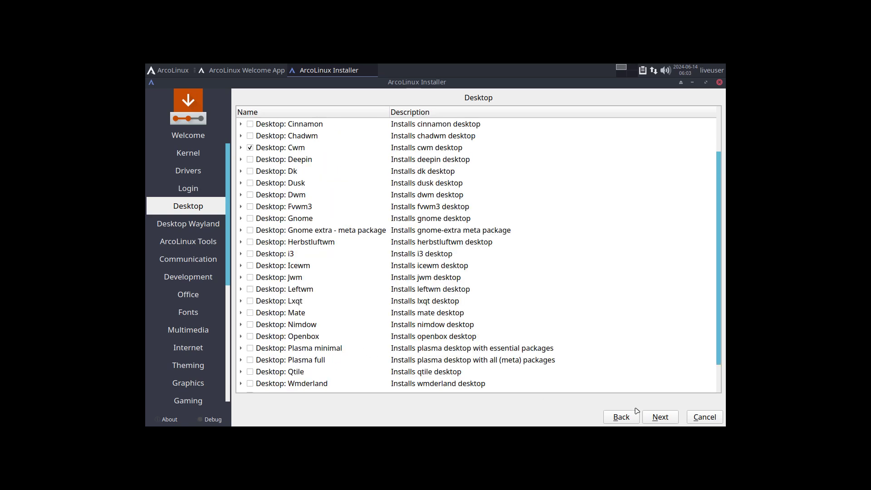
pyautogui.click(661, 418)
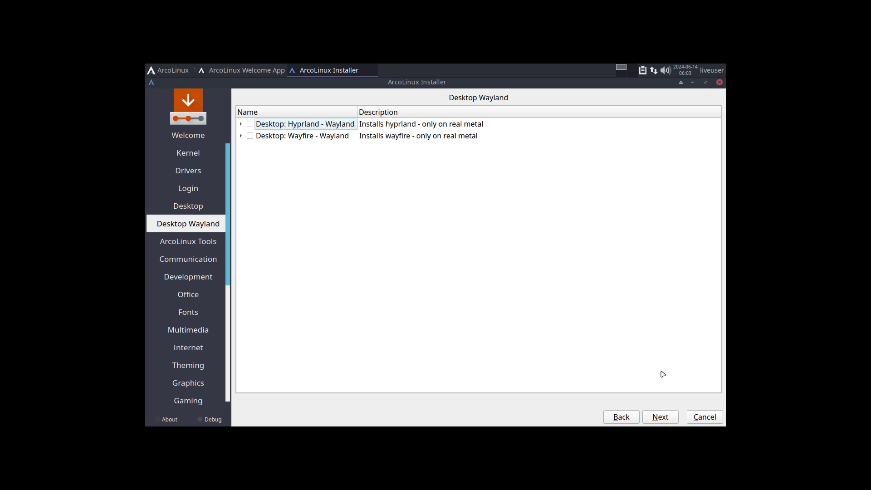
# Skip the Desktop Wayland and ArcoLinux Tools package pages without ticking anything.
pyautogui.click(664, 421)
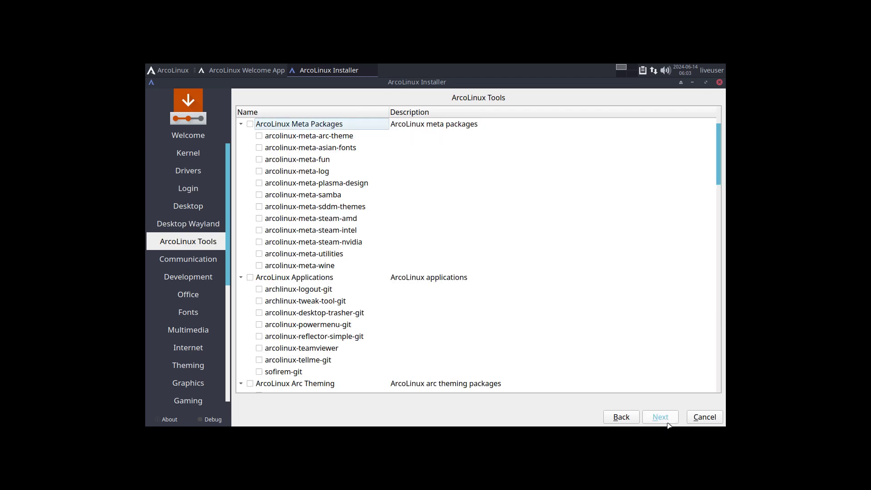
pyautogui.scroll(-12, 626, 326)
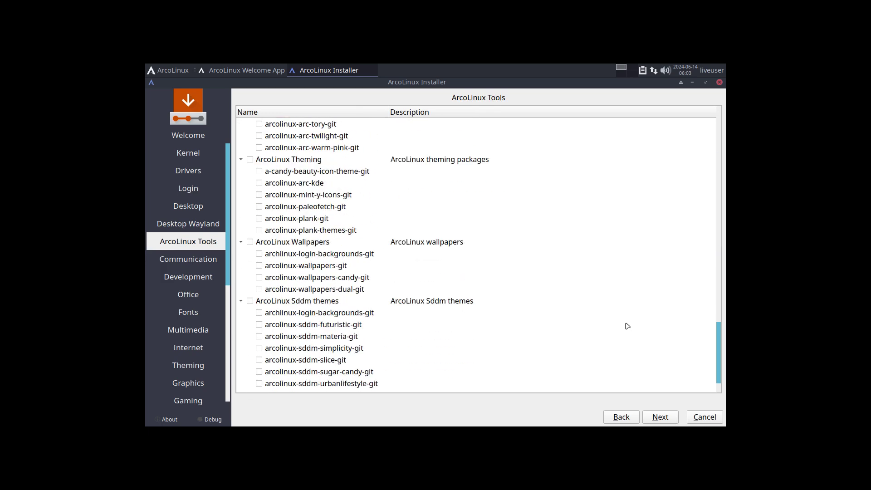
pyautogui.scroll(15, 626, 325)
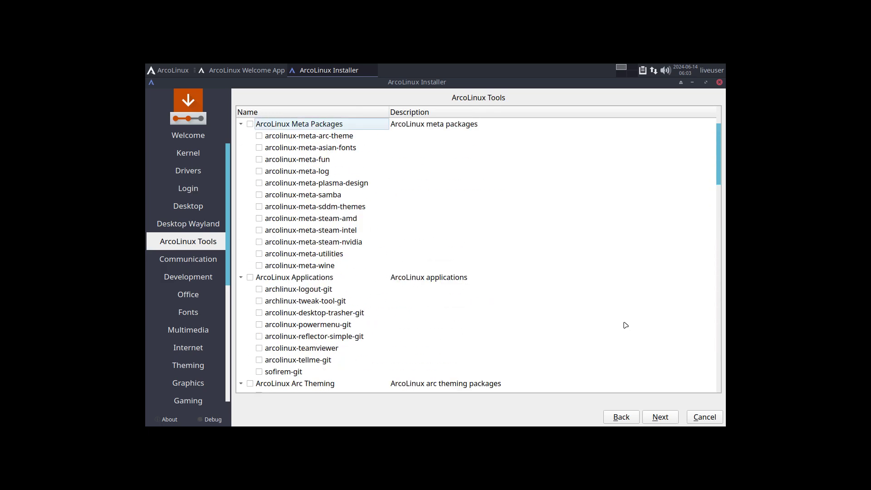
pyautogui.click(661, 421)
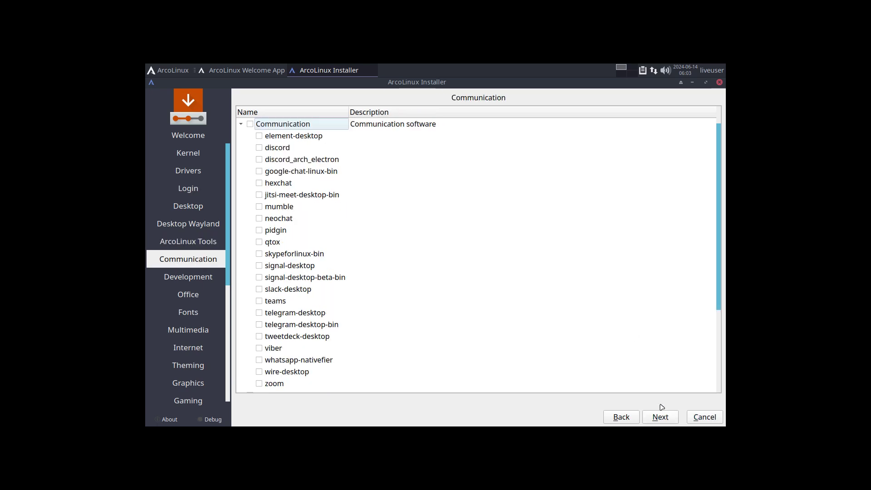
# Scroll through the Communication packages and move on without selecting any.
pyautogui.scroll(-3, 589, 266)
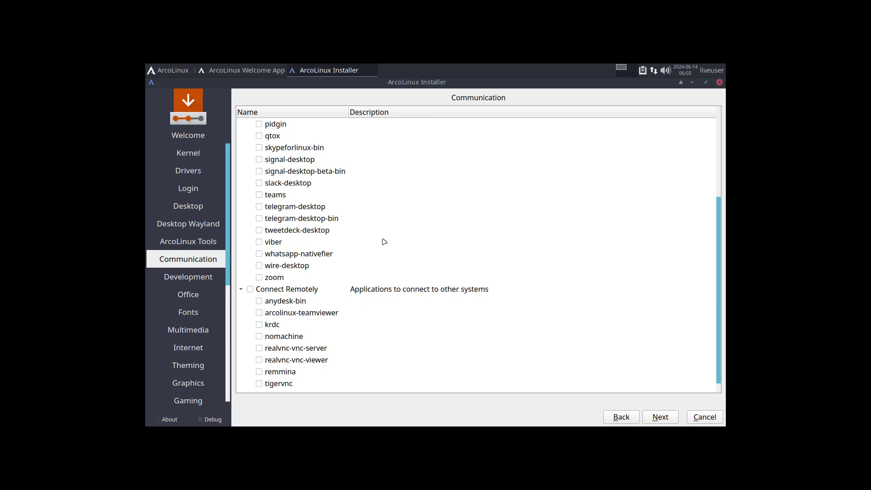
pyautogui.scroll(3, 384, 246)
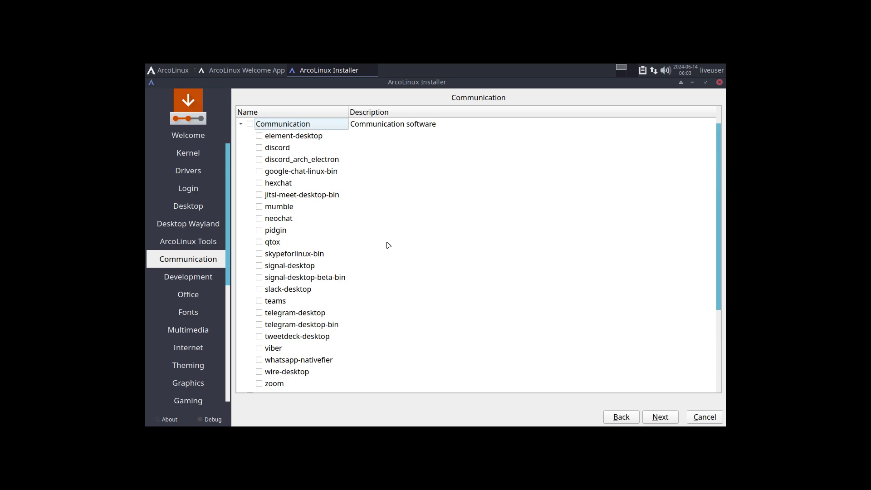
pyautogui.scroll(-3, 388, 245)
pyautogui.scroll(1, 388, 246)
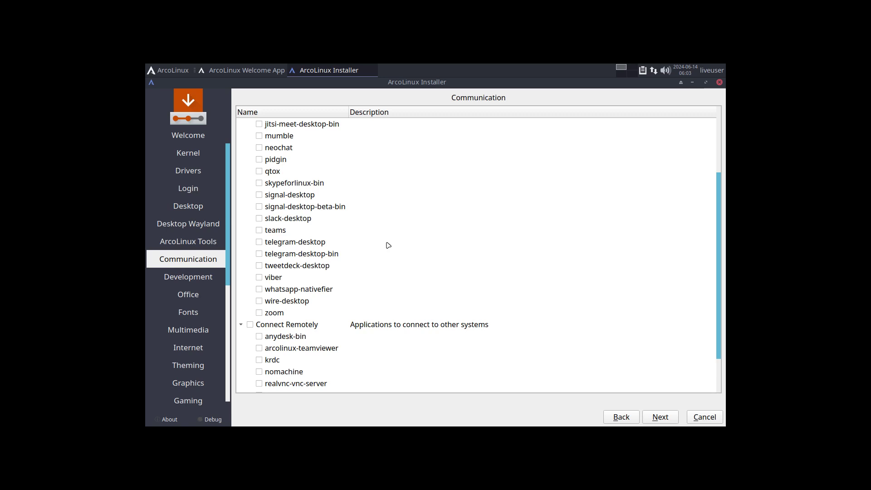
pyautogui.scroll(-1, 386, 261)
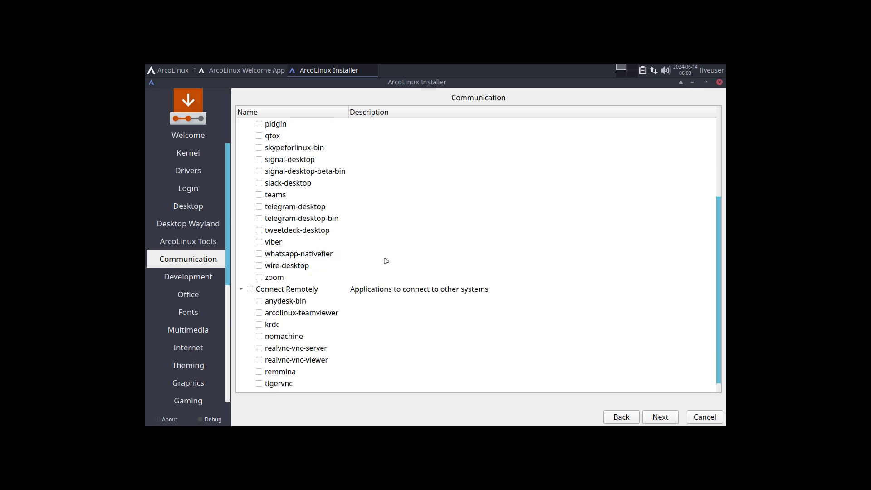
pyautogui.click(660, 417)
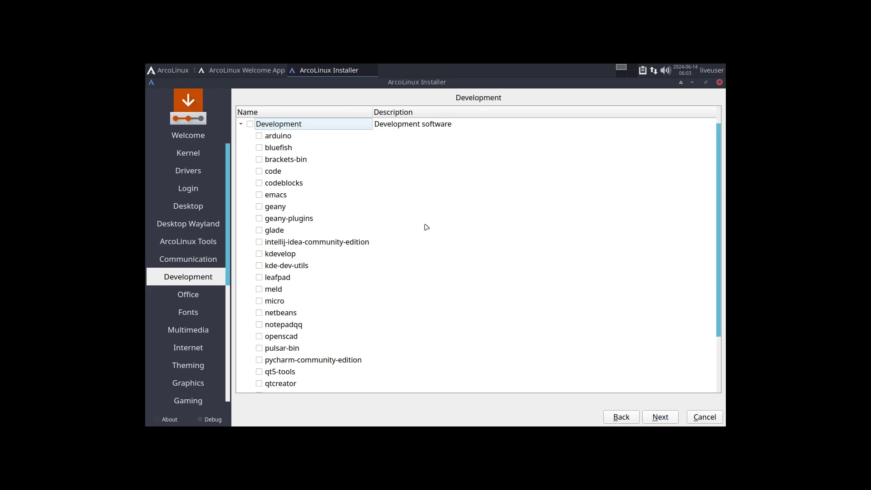
# Browse the Development packages (arduino, codeblocks, geany) and leave all unticked to reach Office.
pyautogui.scroll(-2, 426, 227)
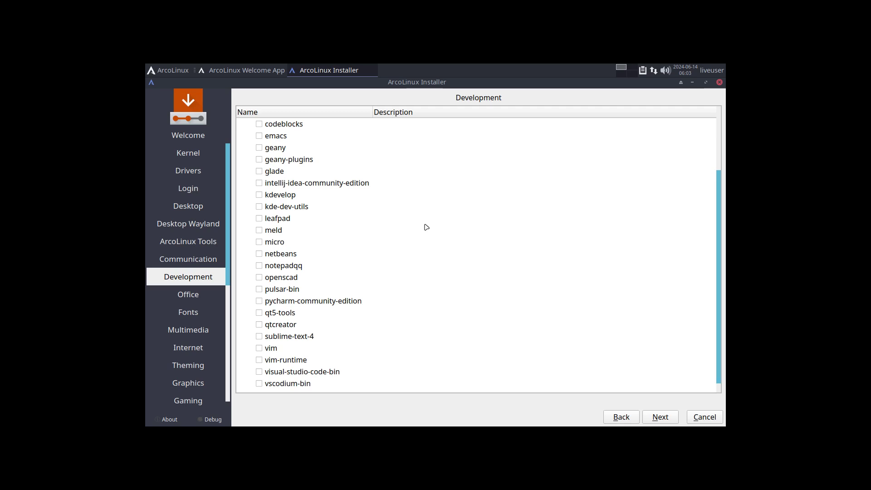
pyautogui.scroll(2, 426, 227)
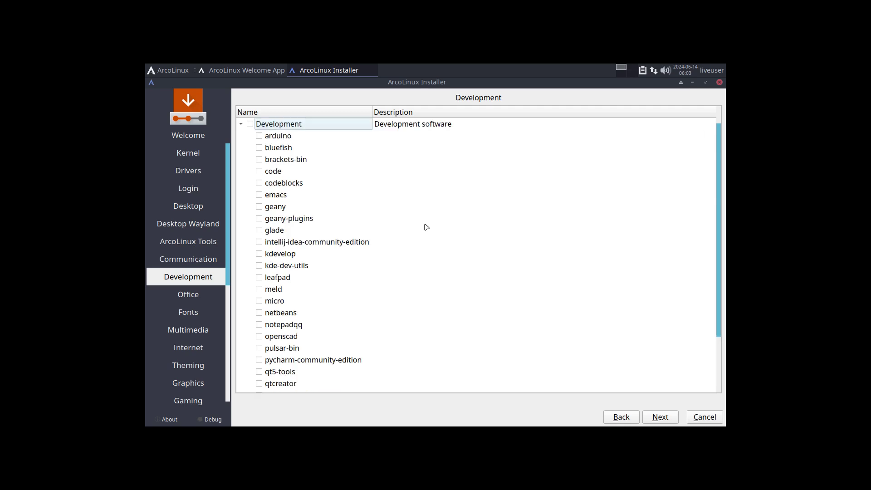
pyautogui.click(275, 136)
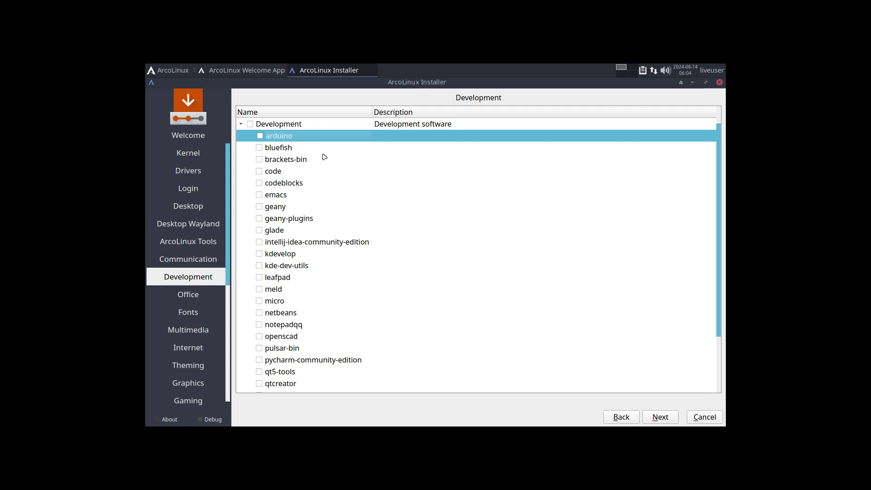
pyautogui.click(295, 210)
pyautogui.click(292, 186)
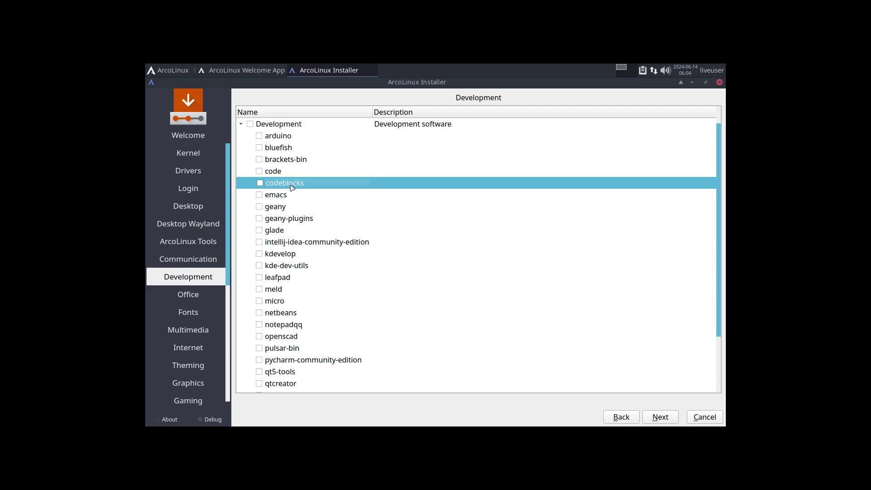
pyautogui.scroll(-2, 291, 188)
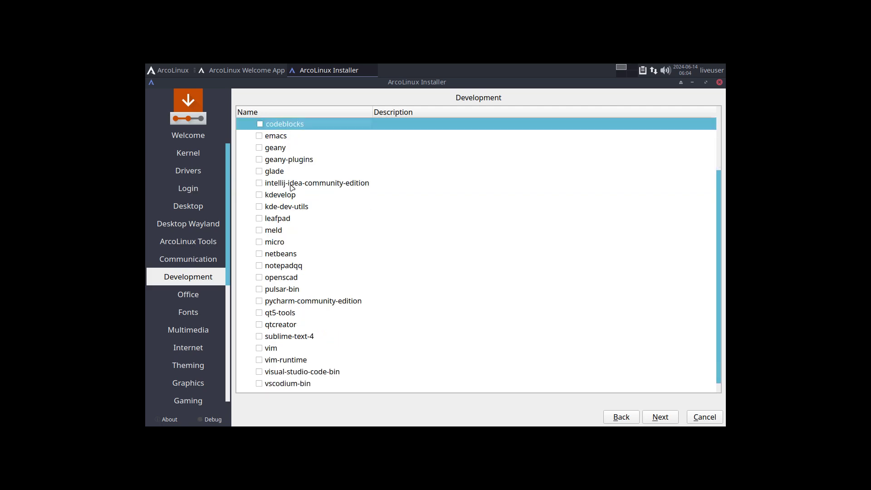
pyautogui.scroll(2, 292, 187)
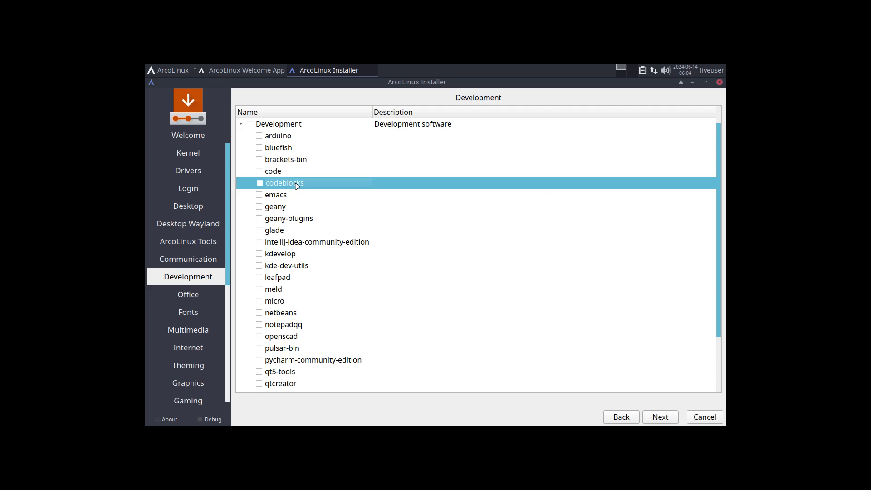
pyautogui.click(299, 210)
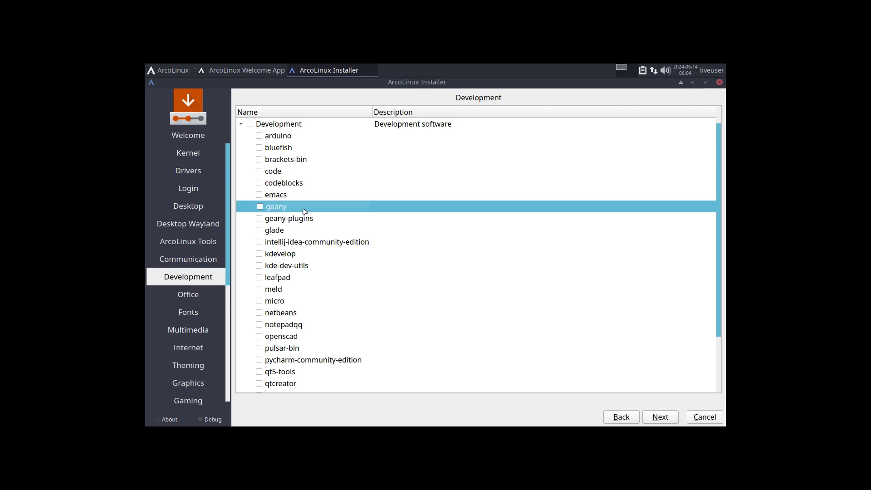
pyautogui.click(660, 416)
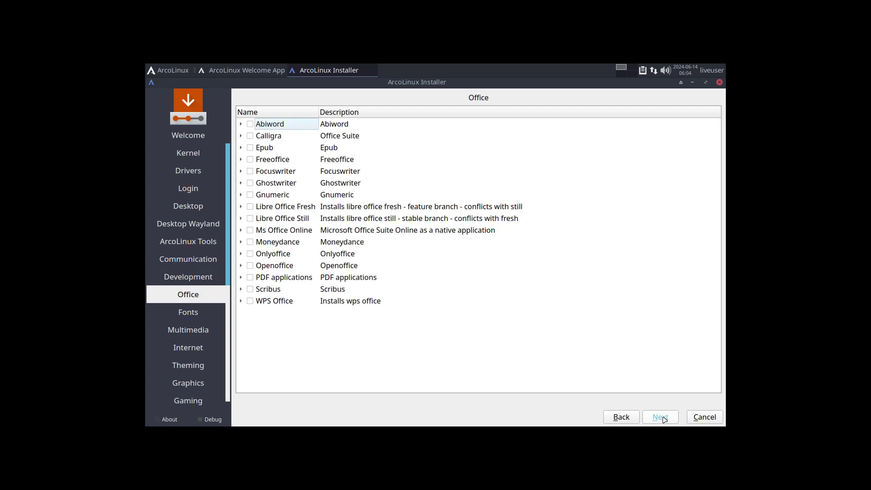
# Skip the Office, Fonts, Multimedia, Internet, Theming and Graphics package pages unticked.
pyautogui.click(661, 417)
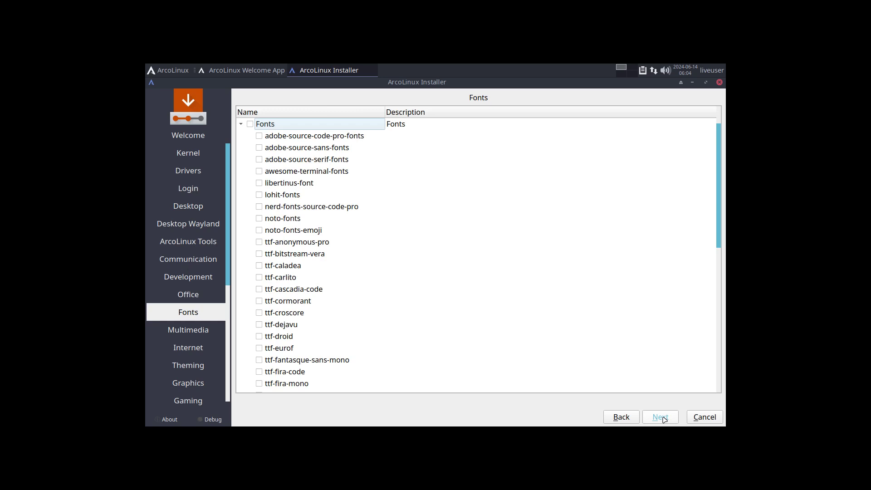
pyautogui.click(661, 417)
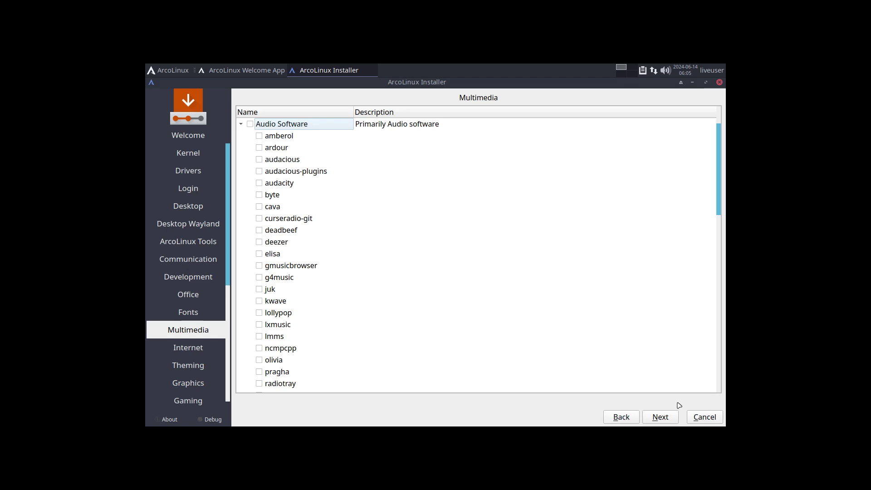
pyautogui.click(666, 418)
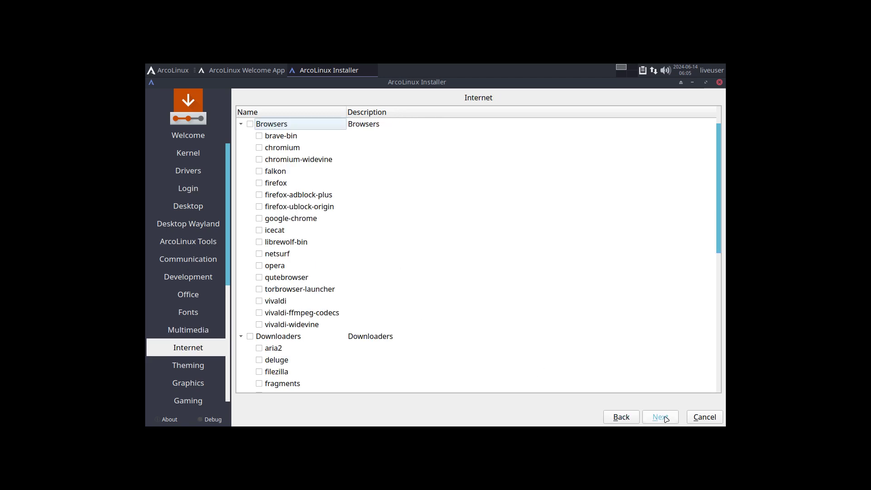
pyautogui.click(666, 419)
pyautogui.scroll(-2, 476, 269)
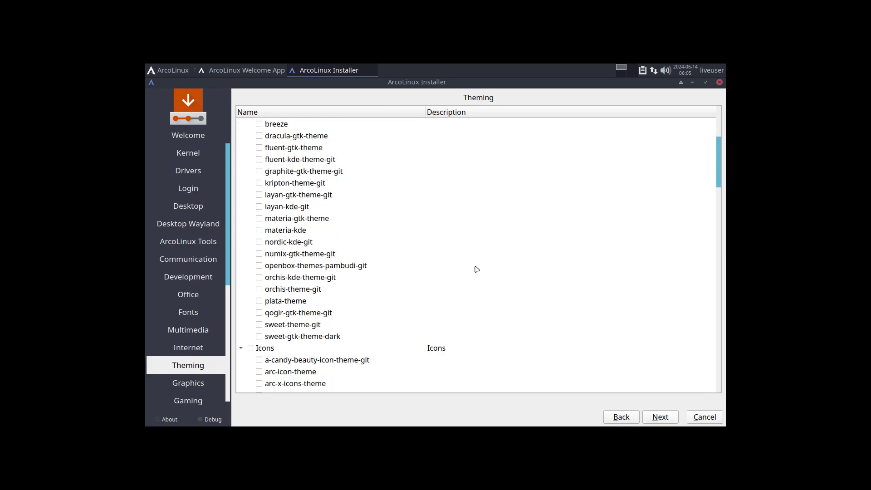
pyautogui.click(654, 420)
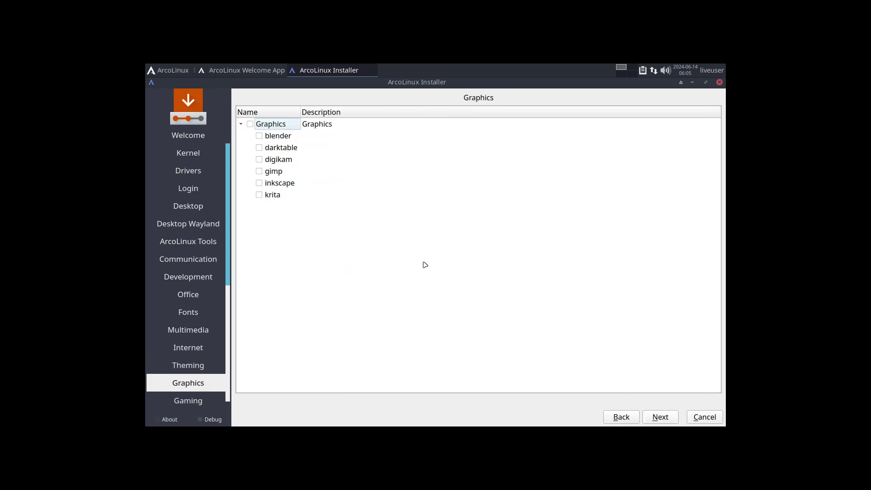
pyautogui.click(660, 418)
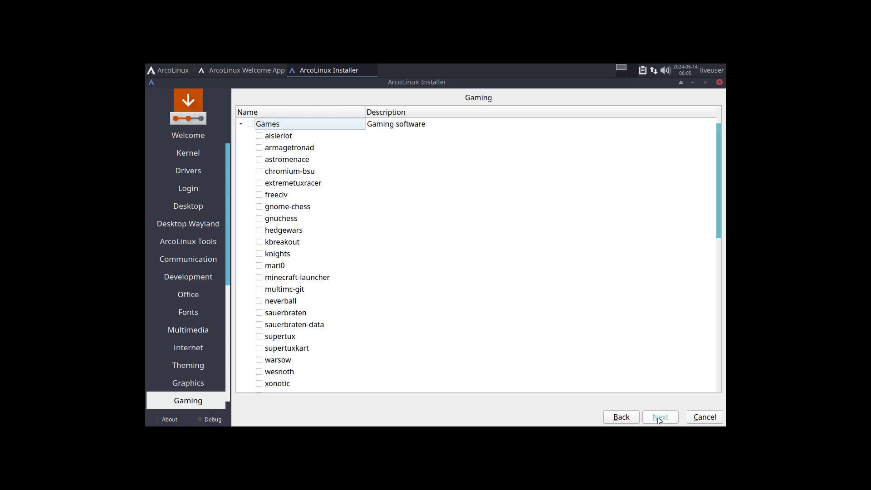
# Skip Gaming, Terminals, Filemanagers, Utilities, Applications and ArcoLinux Dev pages to reach the Location map.
pyautogui.scroll(-1, 561, 320)
pyautogui.scroll(-9, 569, 320)
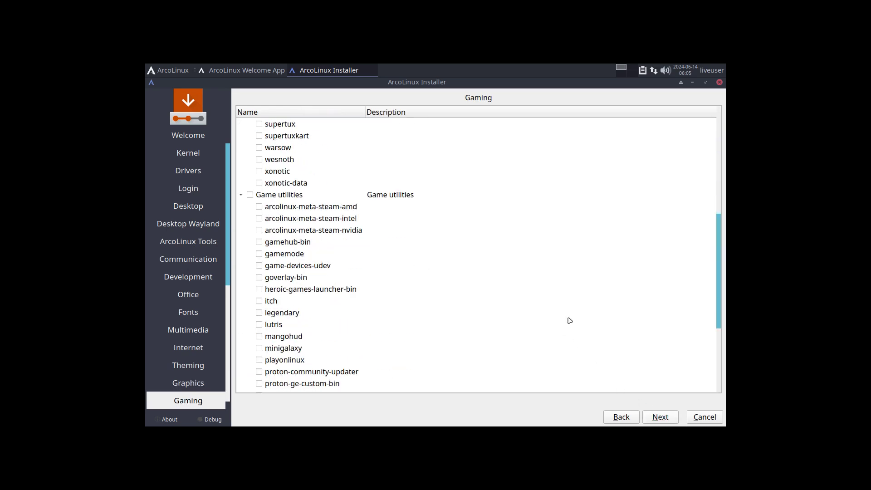
pyautogui.click(660, 417)
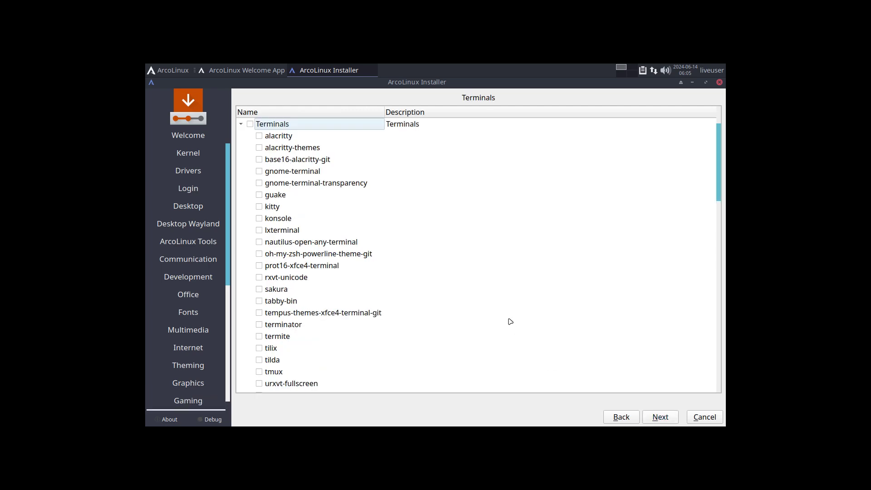
pyautogui.scroll(-3, 509, 321)
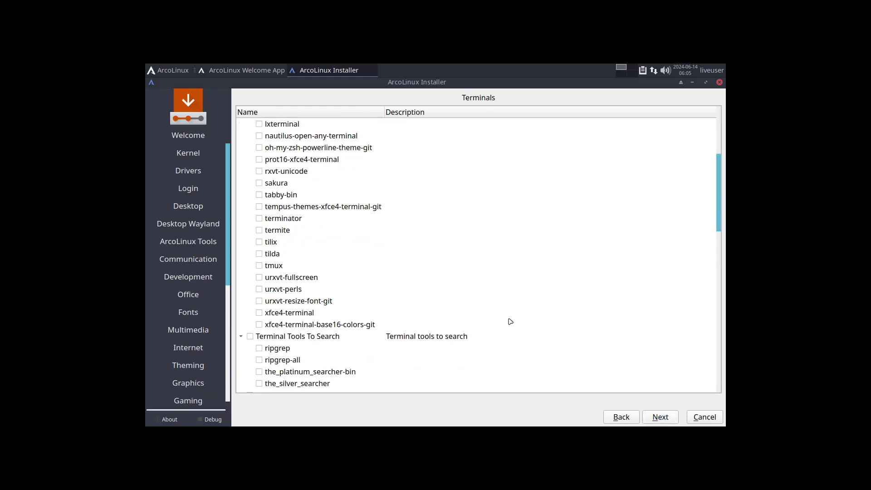
pyautogui.click(670, 417)
pyautogui.click(670, 417)
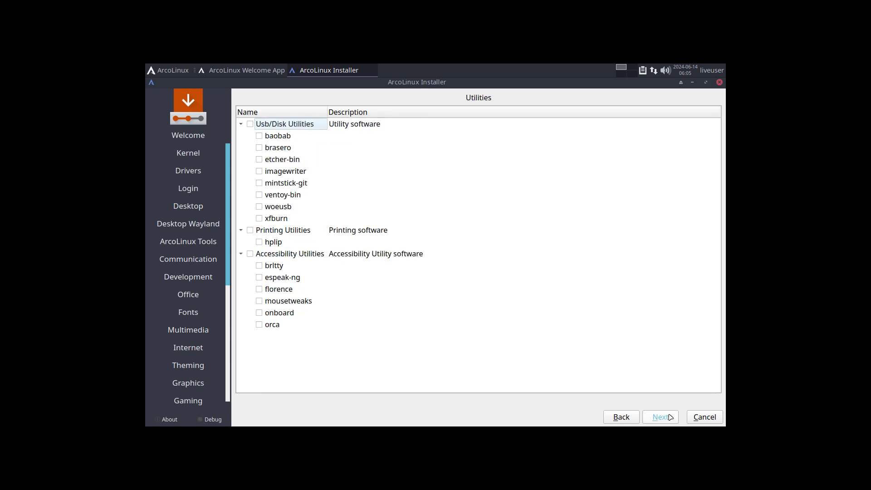
pyautogui.click(670, 417)
pyautogui.click(670, 417)
pyautogui.click(670, 417)
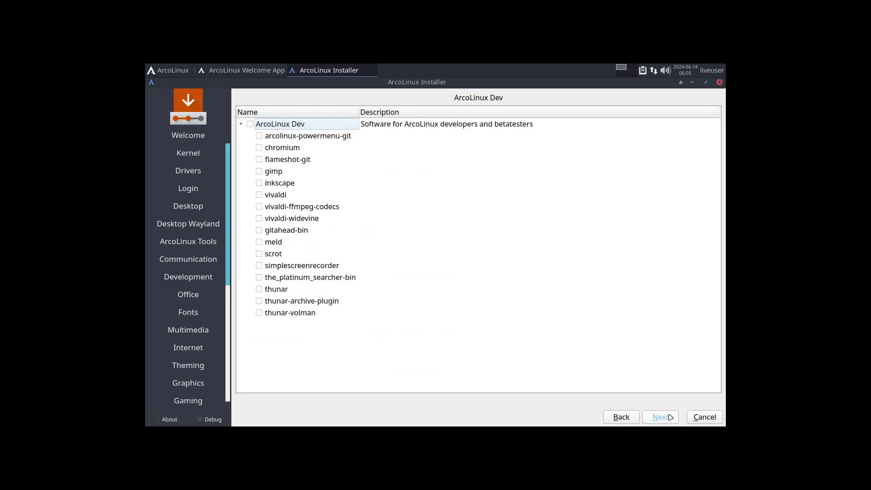
pyautogui.click(670, 418)
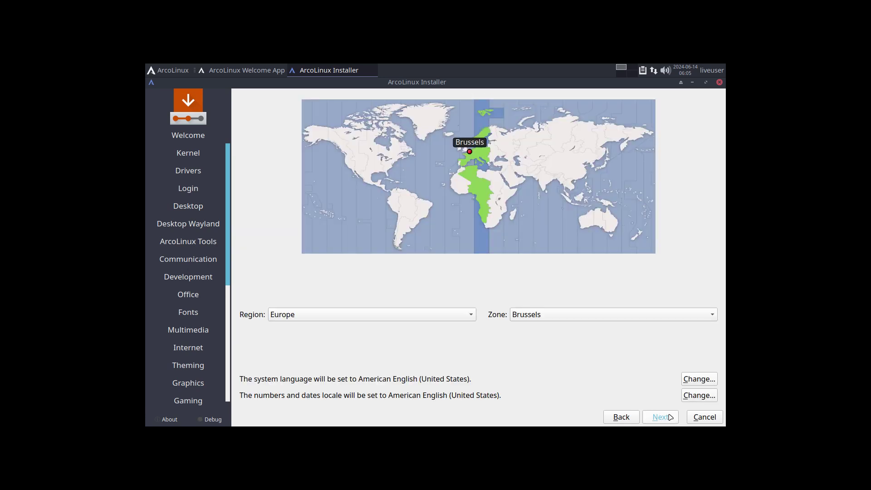
# Keep the Europe/Brussels timezone, choose the Belgian keyboard layout and test it by typing 'azerty'.
pyautogui.click(670, 417)
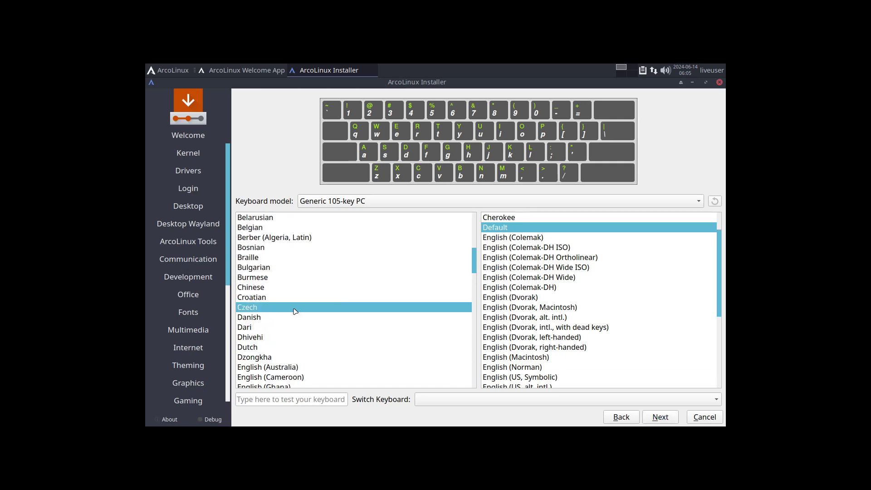
pyautogui.scroll(-1, 267, 233)
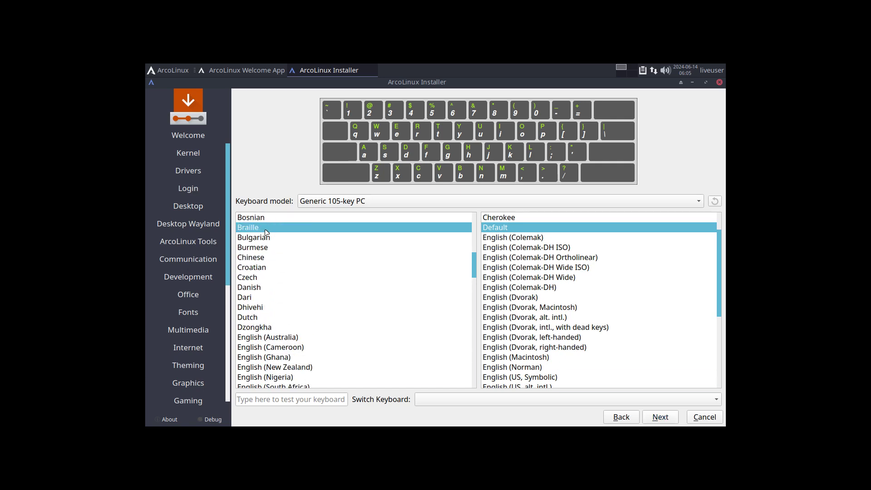
pyautogui.click(267, 232)
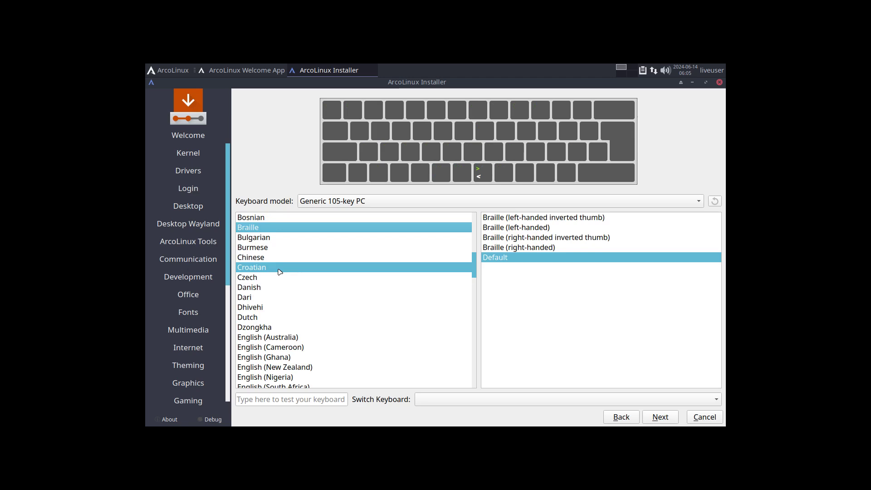
pyautogui.scroll(3, 279, 271)
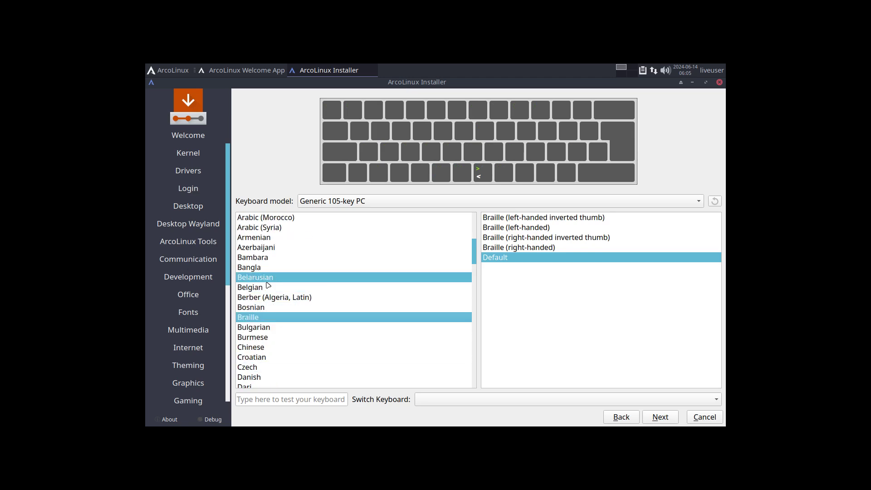
pyautogui.click(267, 286)
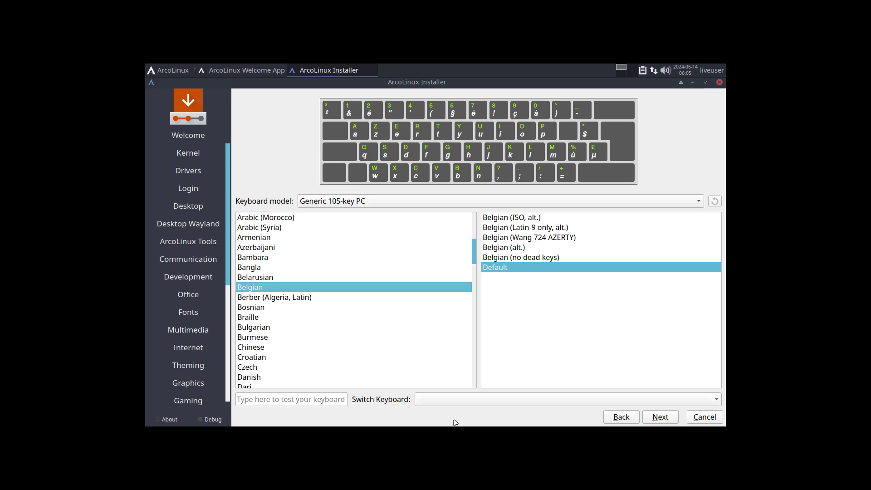
pyautogui.click(313, 400)
pyautogui.write('aze')
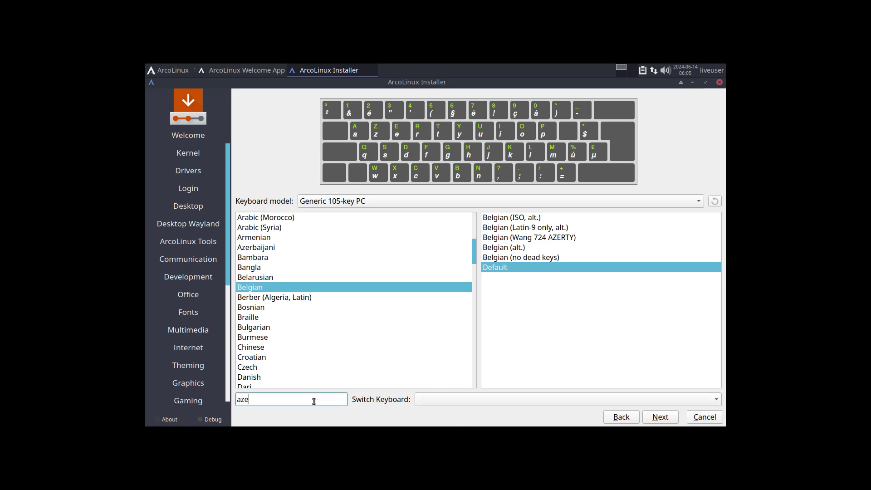
pyautogui.write('rty')
pyautogui.click(670, 419)
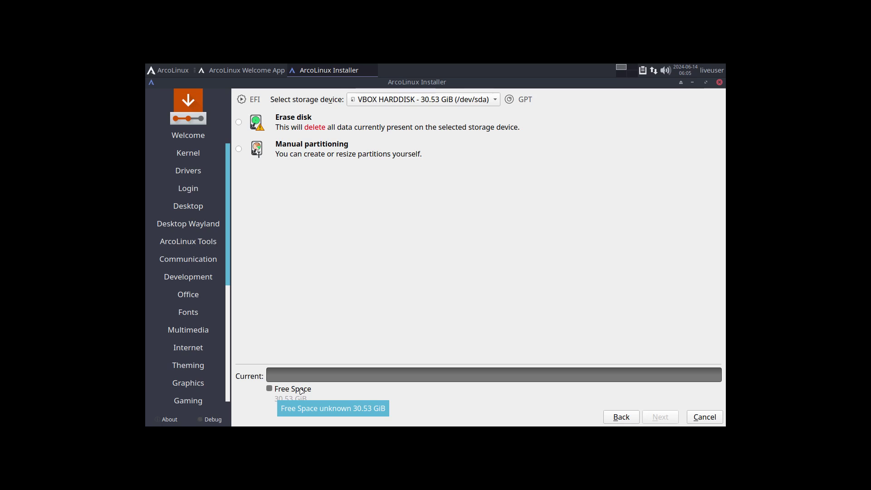
# Select Erase disk after briefly trying manual partitioning, and explore the swap and filesystem choices.
pyautogui.click(239, 122)
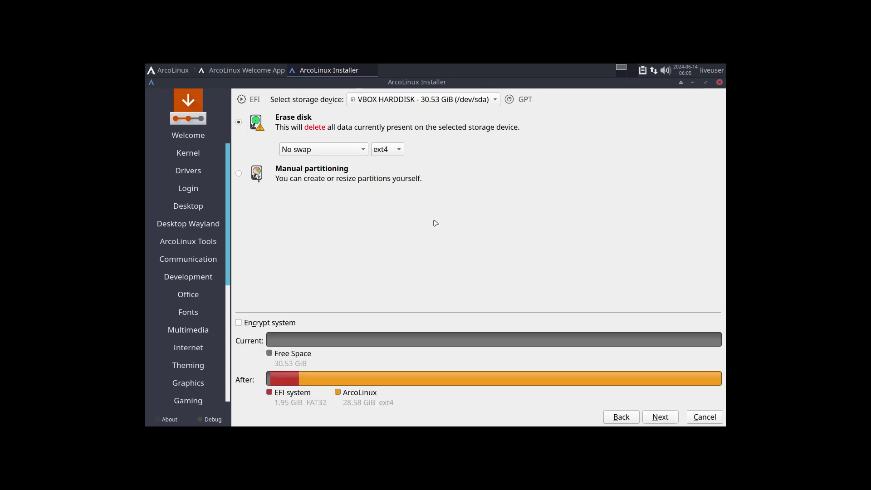
pyautogui.click(321, 176)
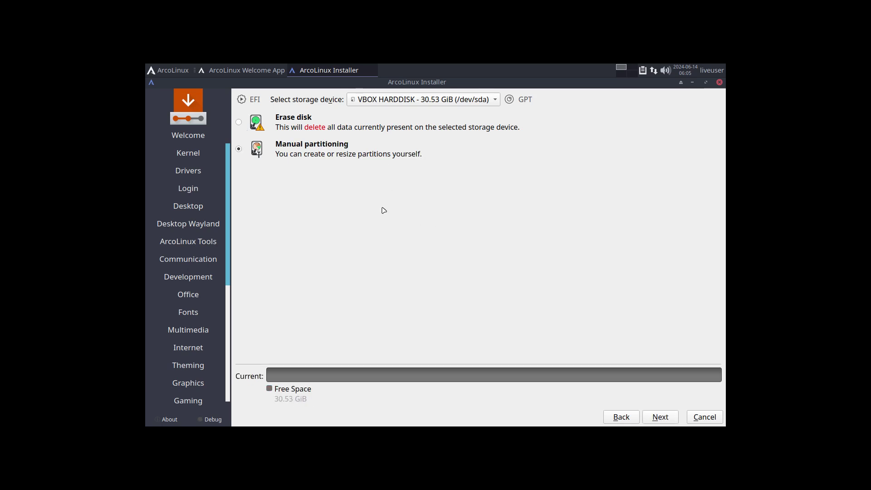
pyautogui.click(285, 119)
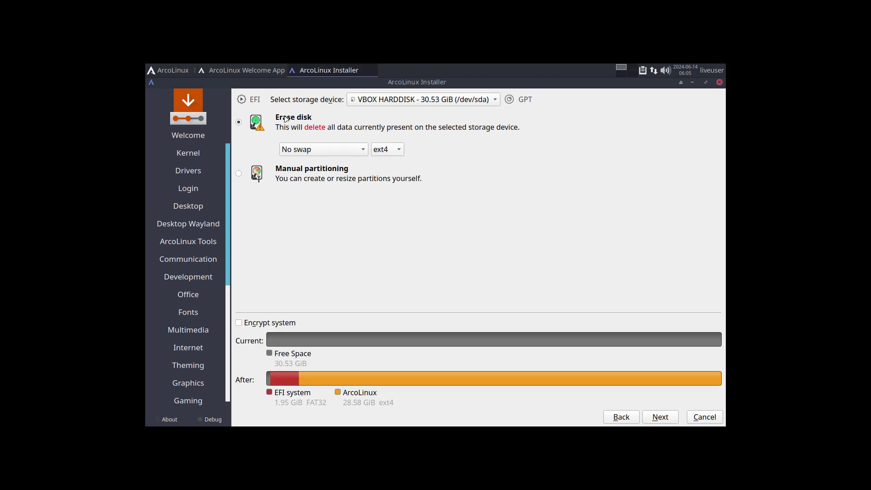
pyautogui.click(365, 154)
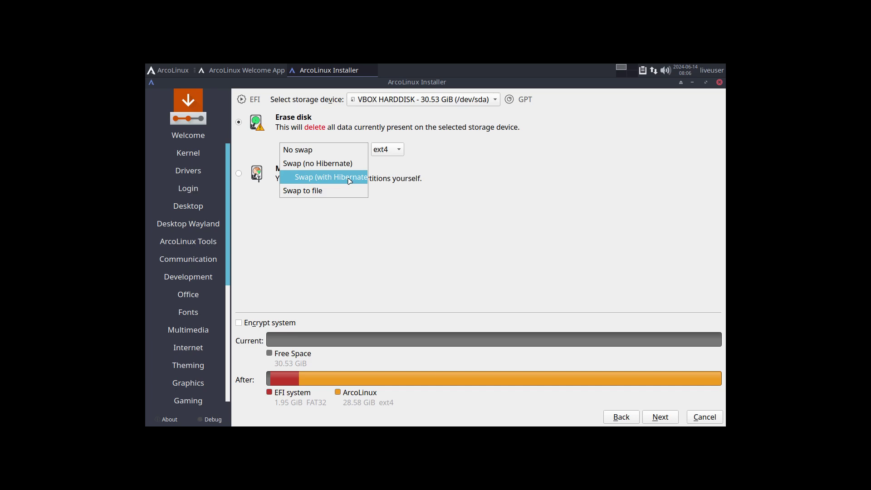
pyautogui.click(432, 168)
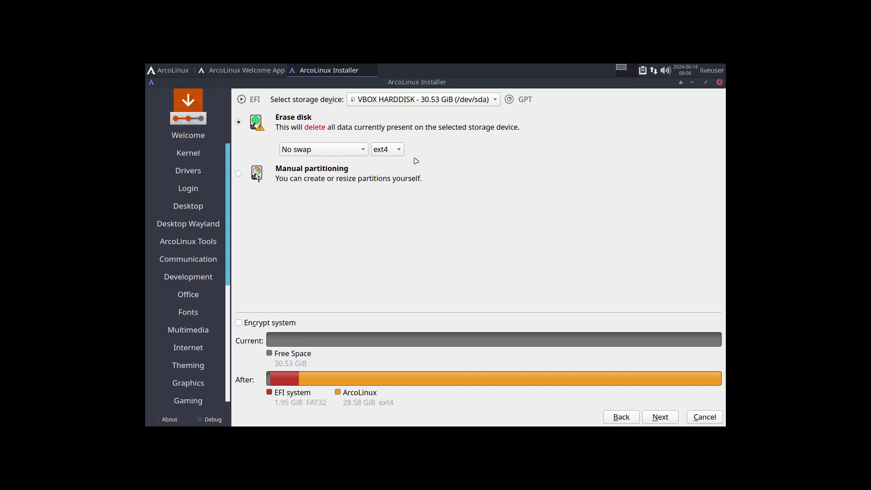
pyautogui.click(396, 150)
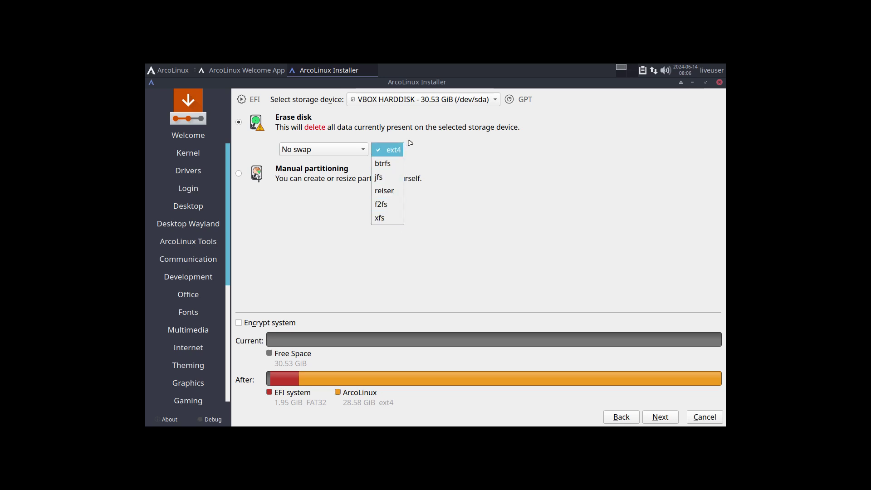
pyautogui.click(390, 177)
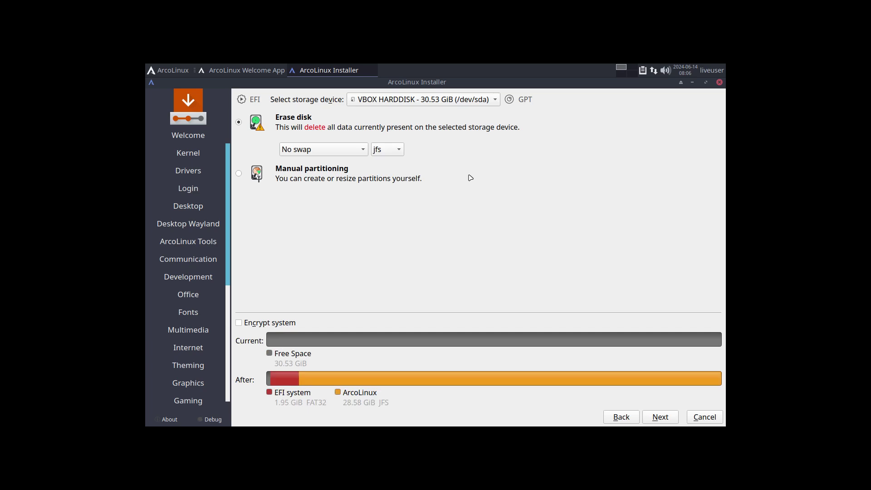
pyautogui.click(400, 153)
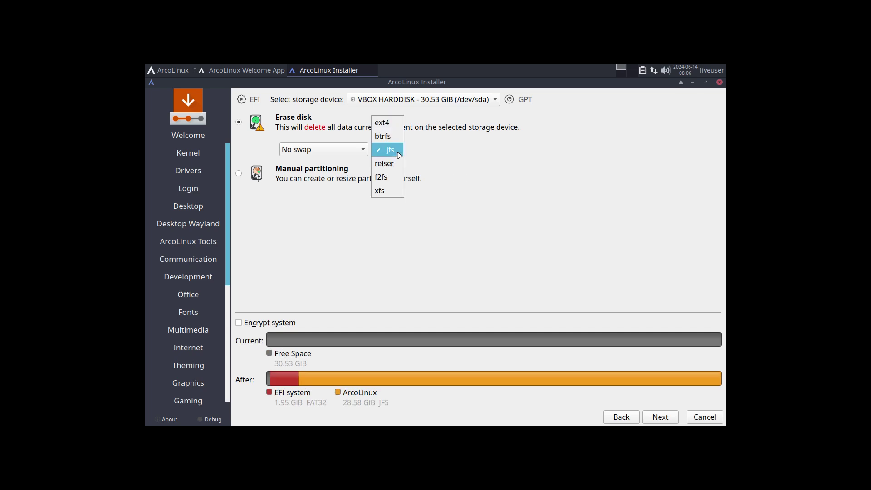
pyautogui.click(386, 125)
pyautogui.click(398, 156)
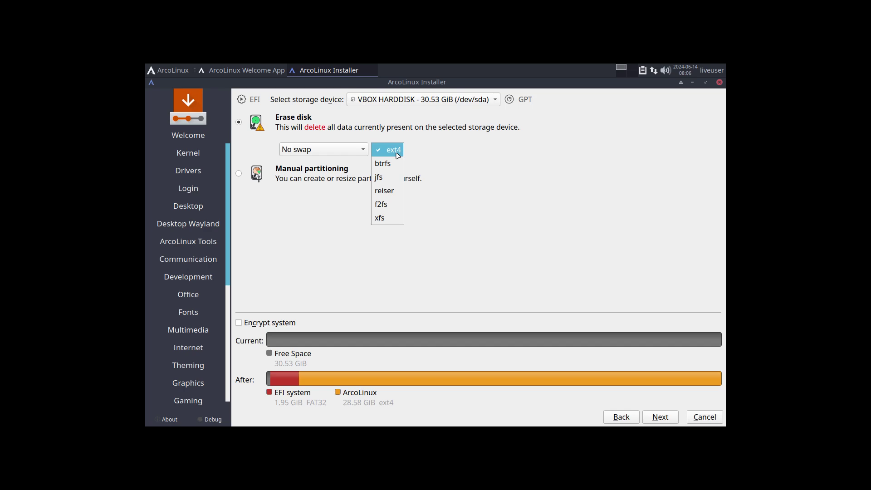
pyautogui.click(496, 216)
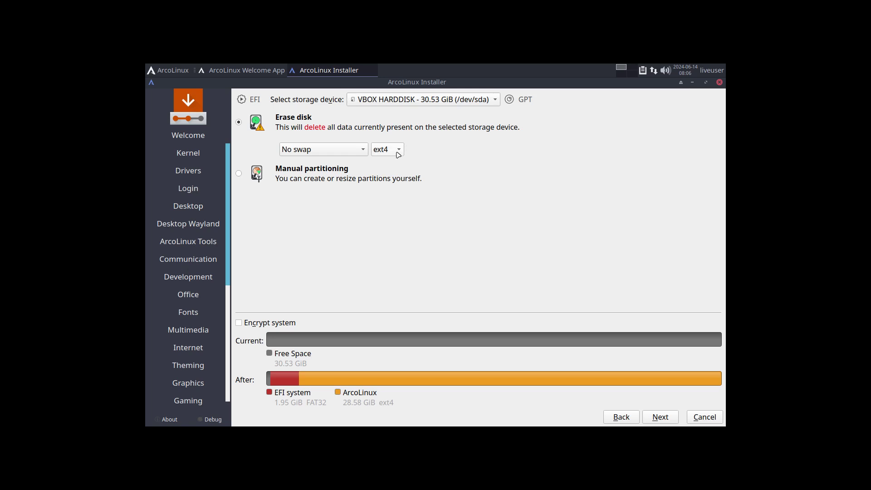
# Set swap to Swap (no Hibernate) and the system partition filesystem to f2fs, then continue.
pyautogui.click(363, 153)
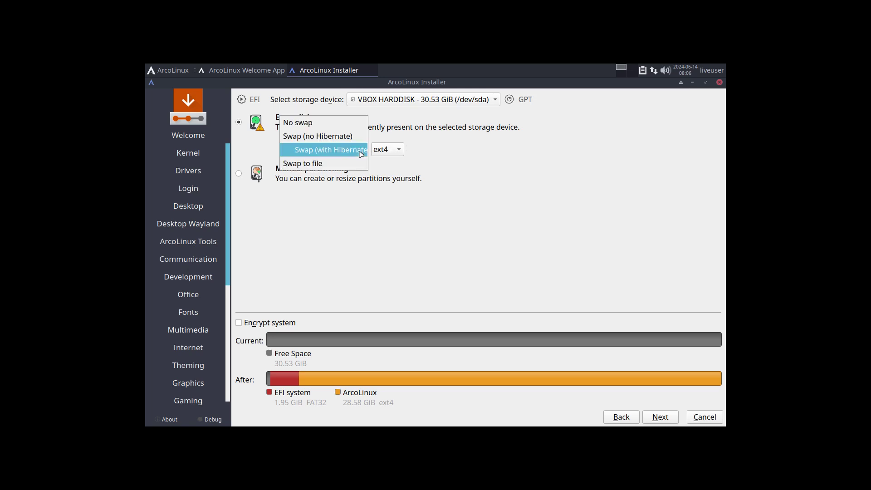
pyautogui.click(354, 136)
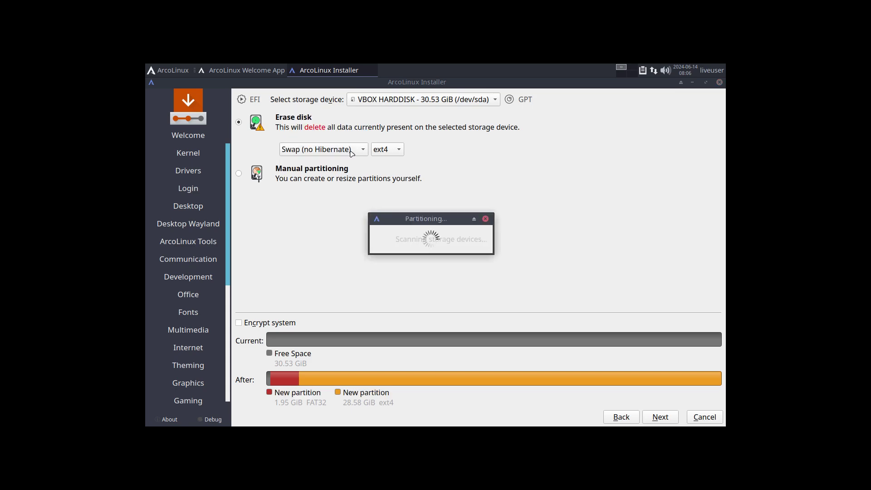
pyautogui.click(397, 154)
pyautogui.click(393, 140)
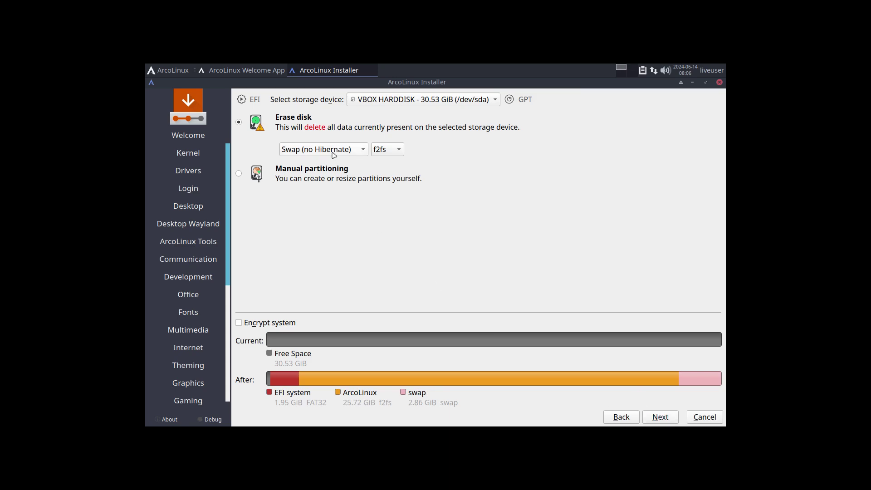
pyautogui.click(383, 152)
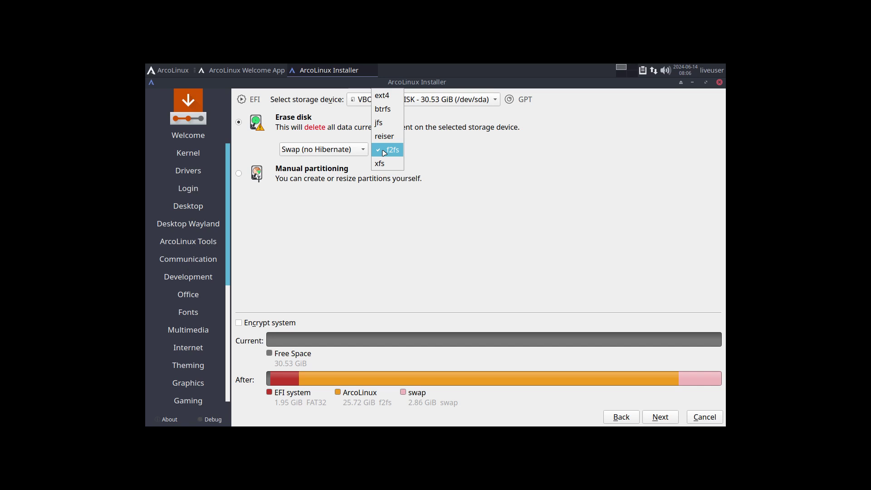
pyautogui.click(384, 150)
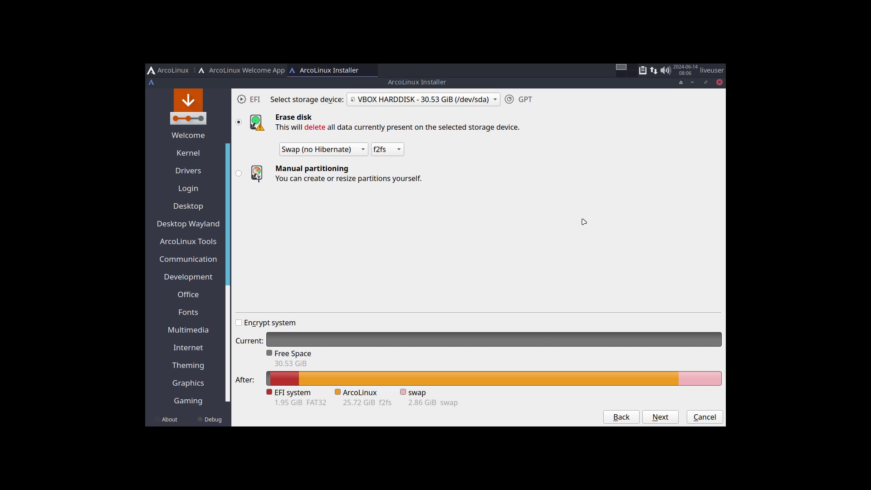
pyautogui.click(669, 416)
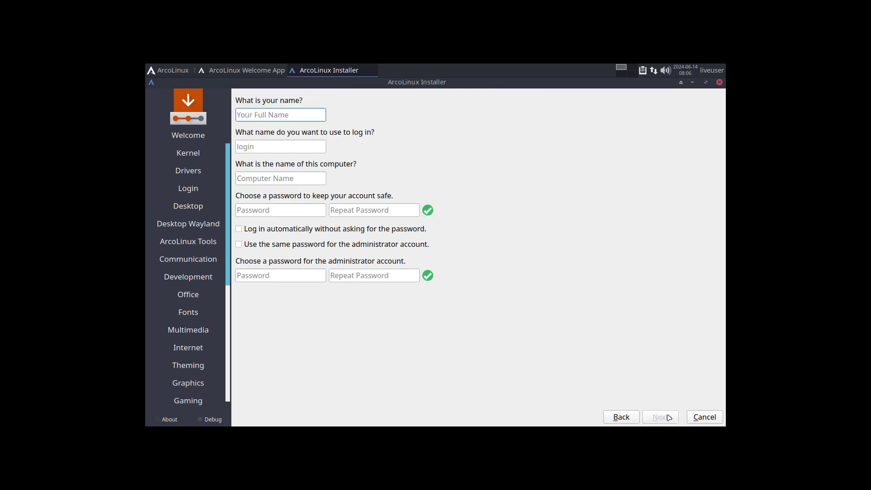
# Enter the user's full name and password twice, enable automatic login and the shared administrator password.
pyautogui.press('Tab')
pyautogui.press('Tab')
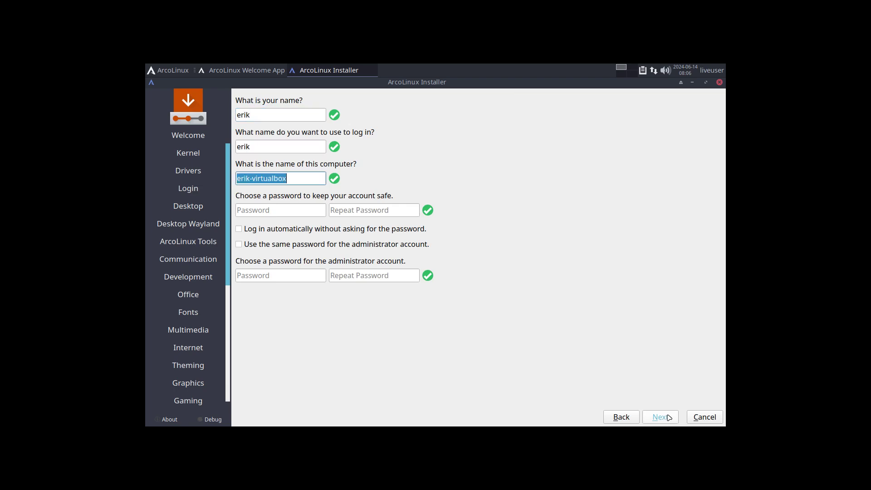
pyautogui.press('Tab')
pyautogui.press('Tab')
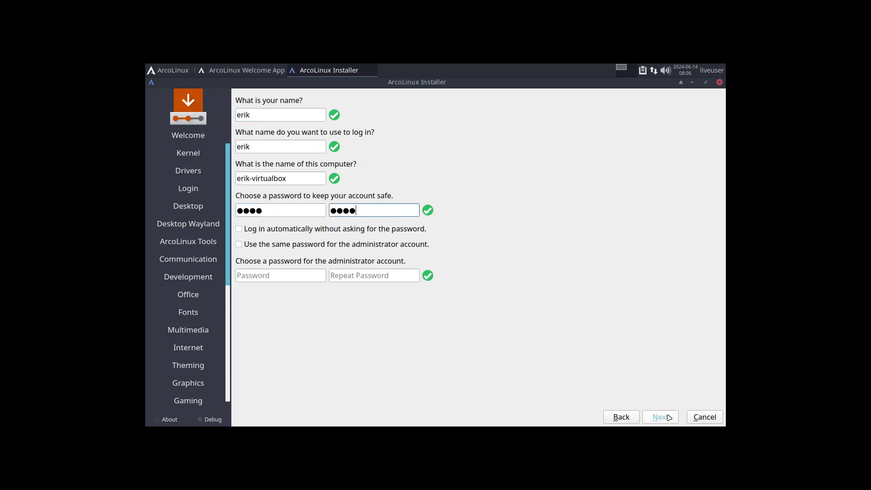
pyautogui.press('Tab')
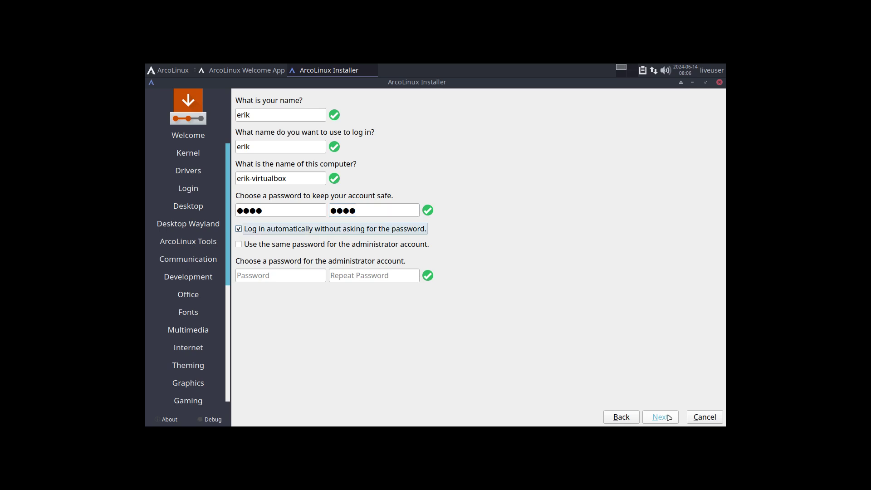
pyautogui.press('Tab')
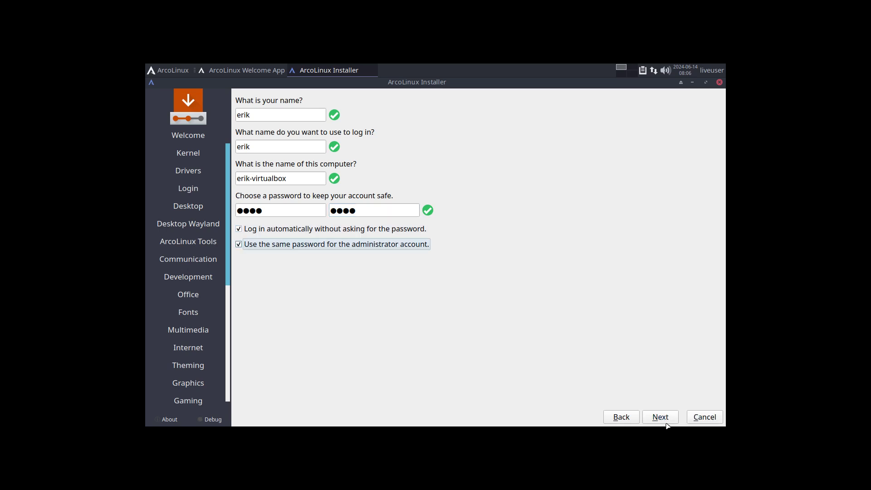
pyautogui.click(665, 422)
pyautogui.click(666, 422)
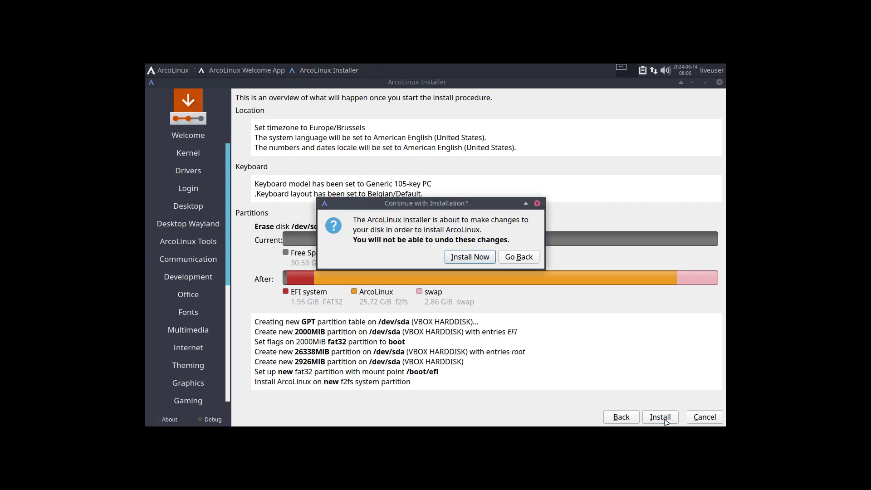
pyautogui.click(482, 259)
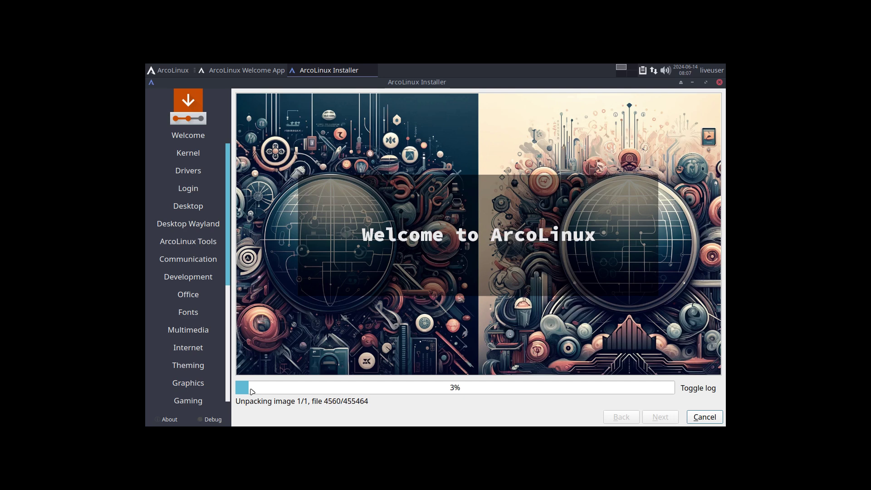
pyautogui.doubleClick(574, 83)
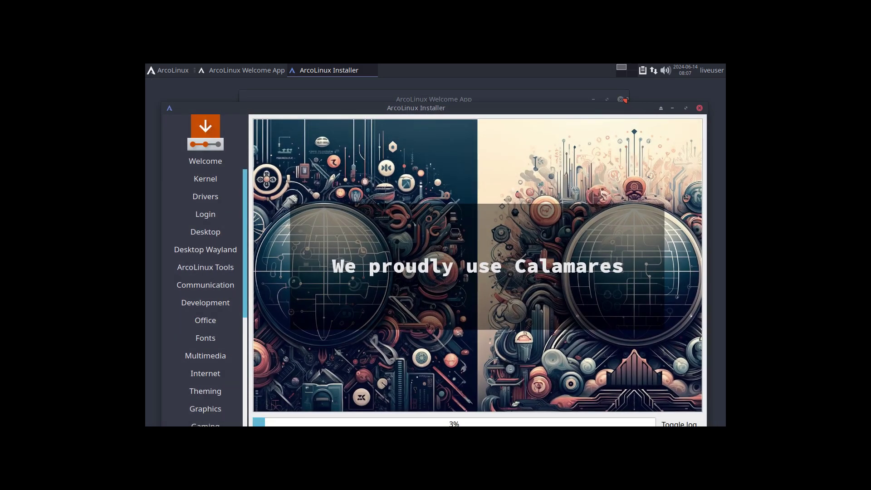
pyautogui.click(168, 73)
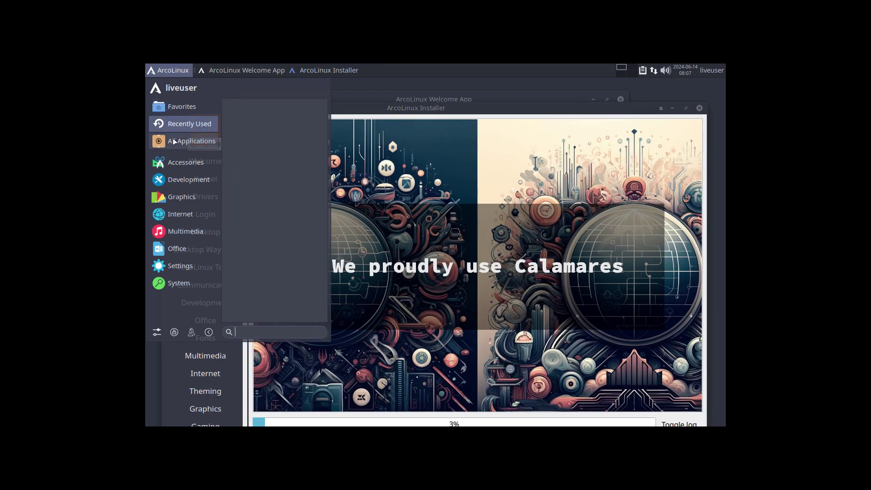
pyautogui.moveTo(174, 148)
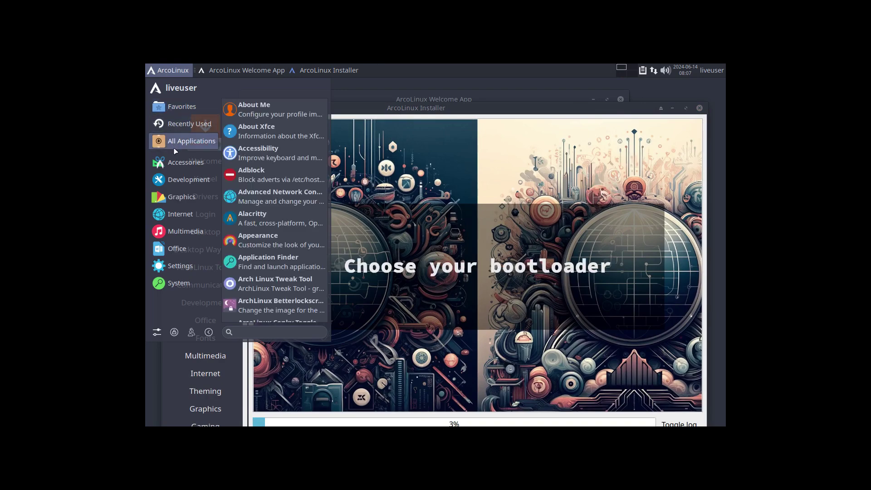
pyautogui.moveTo(179, 165)
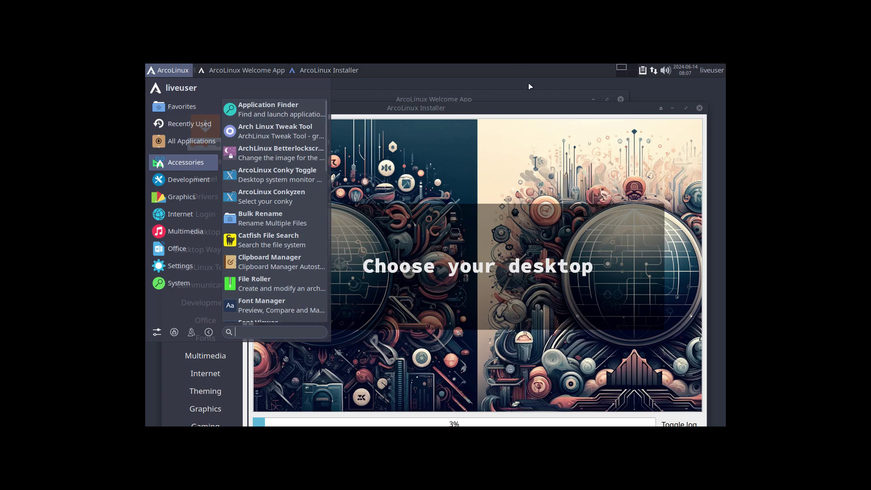
pyautogui.click(525, 98)
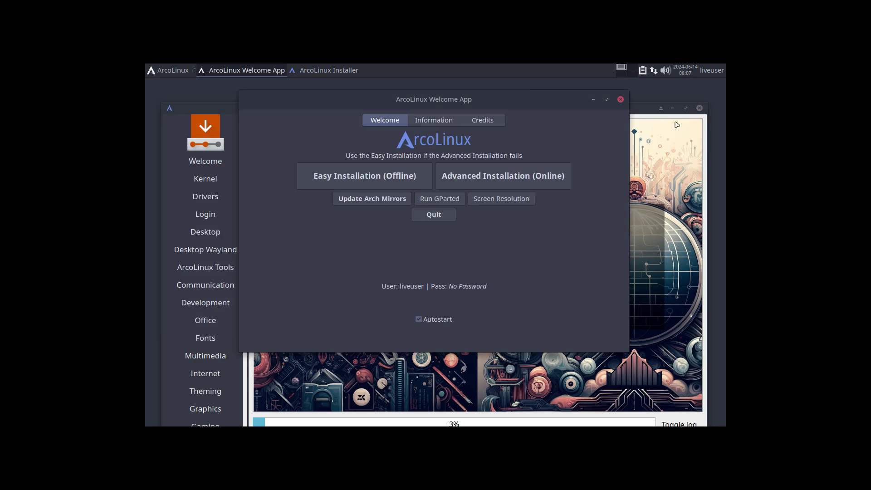
pyautogui.click(640, 109)
pyautogui.click(686, 108)
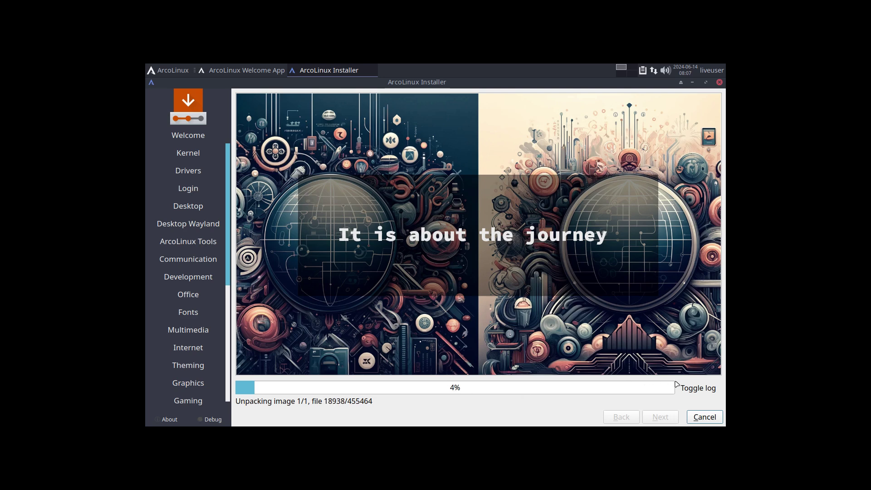
pyautogui.click(690, 393)
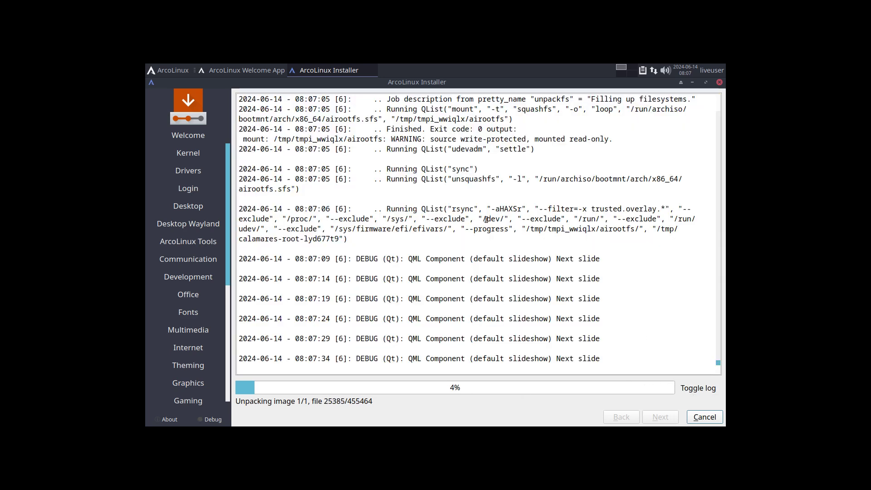
pyautogui.moveTo(452, 209); pyautogui.dragTo(479, 210)
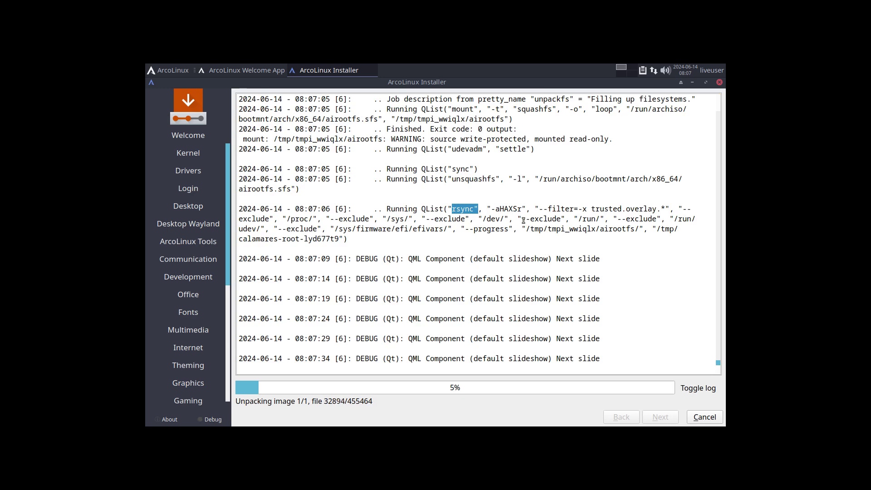
pyautogui.moveTo(525, 229); pyautogui.dragTo(643, 230)
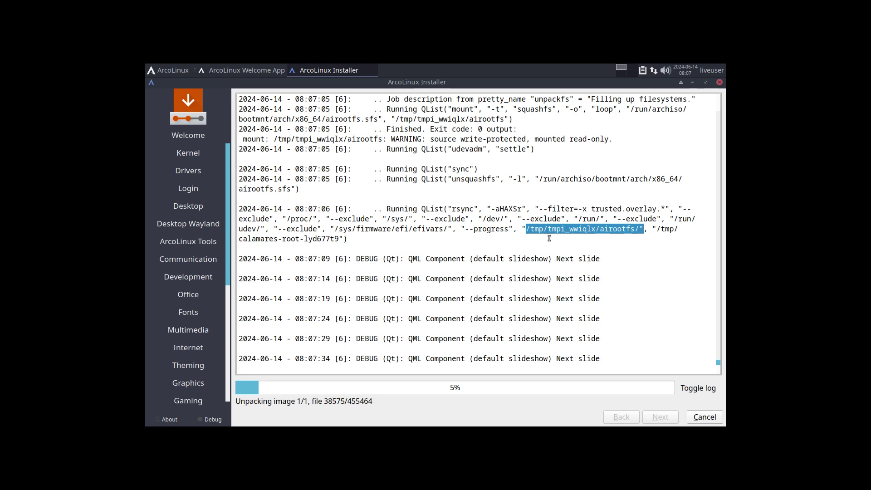
pyautogui.click(664, 228)
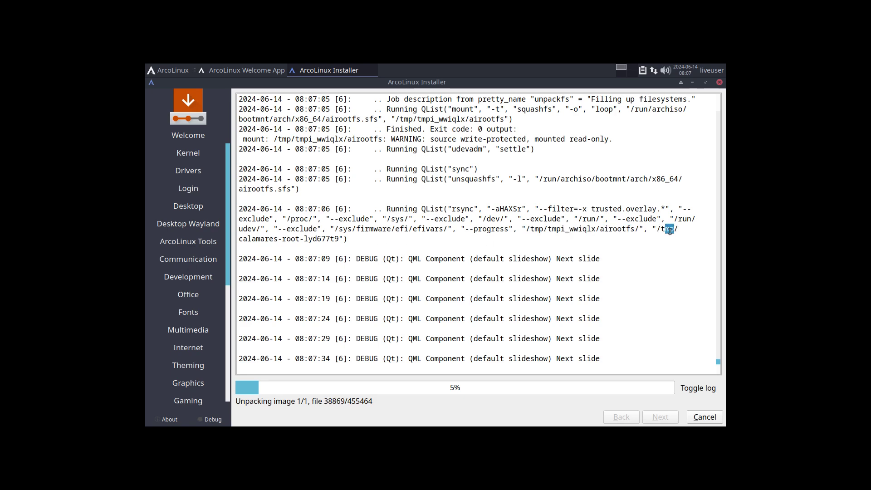
pyautogui.moveTo(251, 238); pyautogui.dragTo(316, 239)
pyautogui.moveTo(556, 229); pyautogui.dragTo(608, 229)
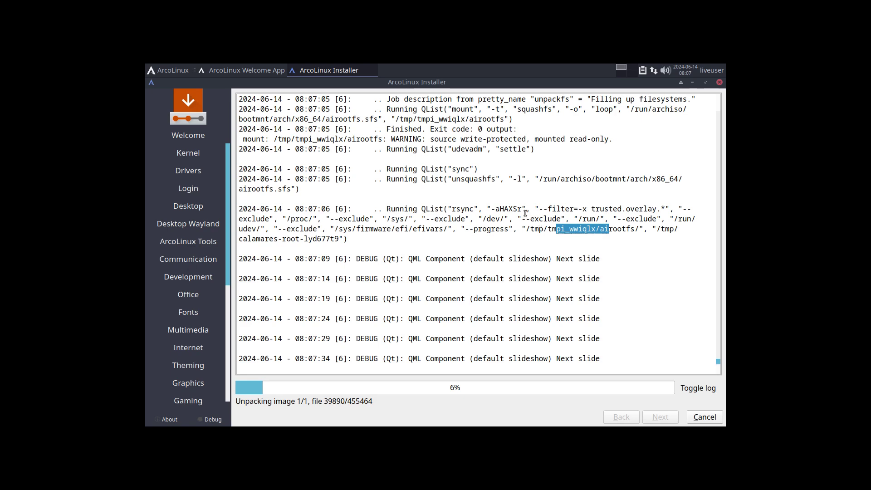
pyautogui.moveTo(452, 208); pyautogui.dragTo(482, 209)
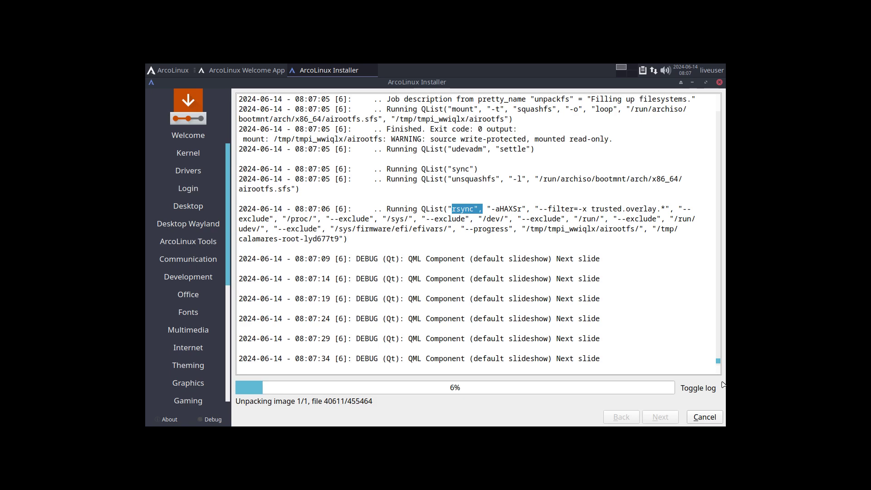
pyautogui.click(698, 392)
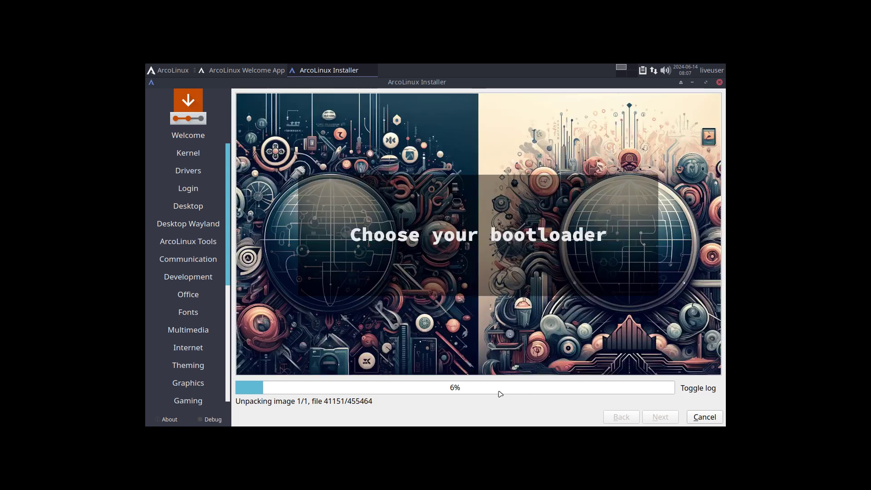
# Move the installer down as a floating window, browse the Whisker menu's System category, then dismiss it.
pyautogui.moveTo(443, 86); pyautogui.dragTo(462, 84)
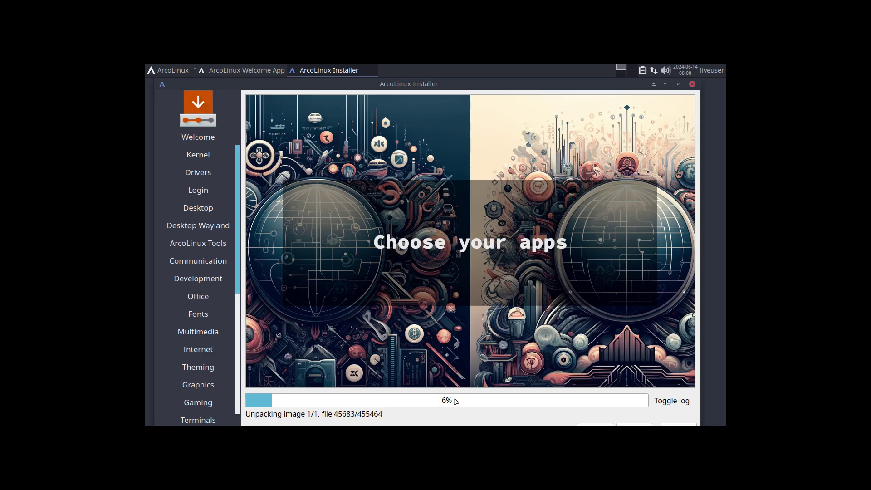
pyautogui.click(157, 69)
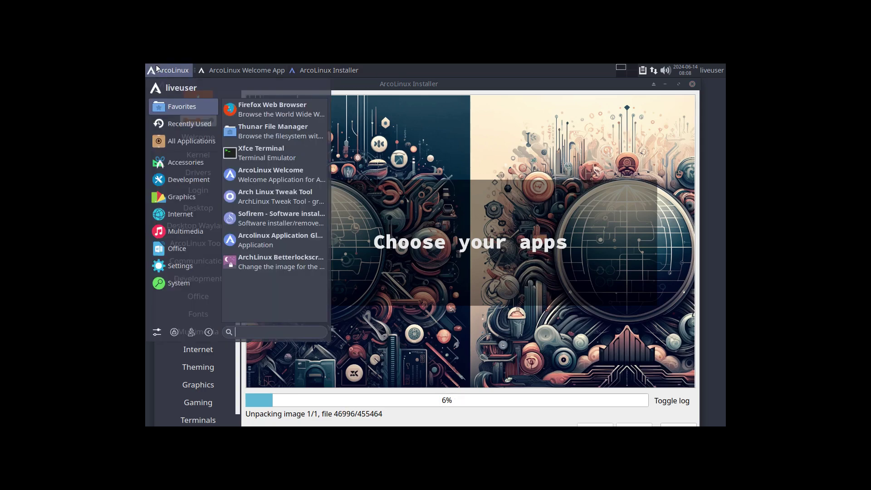
pyautogui.moveTo(193, 287)
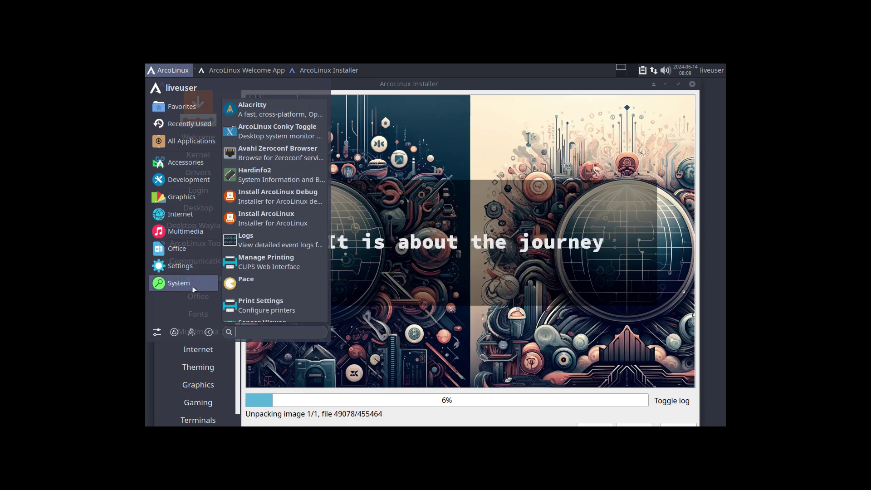
pyautogui.moveTo(190, 267)
pyautogui.scroll(-4, 279, 268)
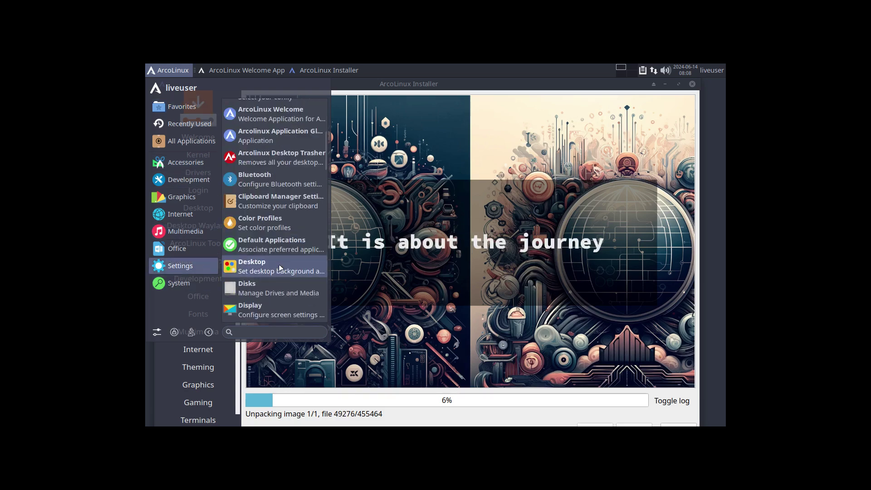
pyautogui.scroll(-10, 280, 268)
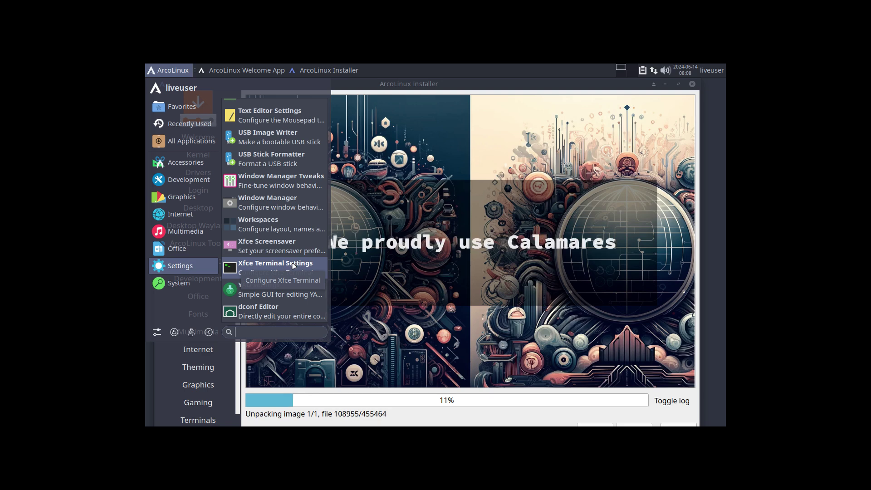
pyautogui.click(181, 281)
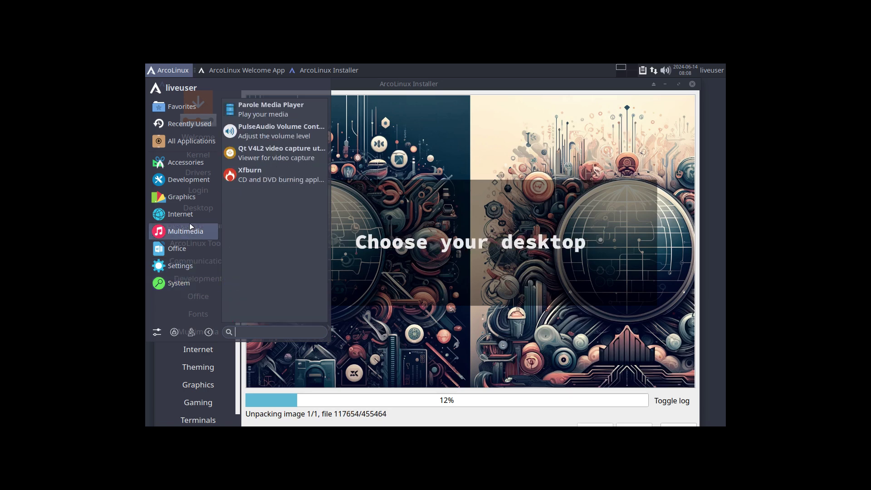
pyautogui.moveTo(191, 217)
pyautogui.moveTo(189, 193)
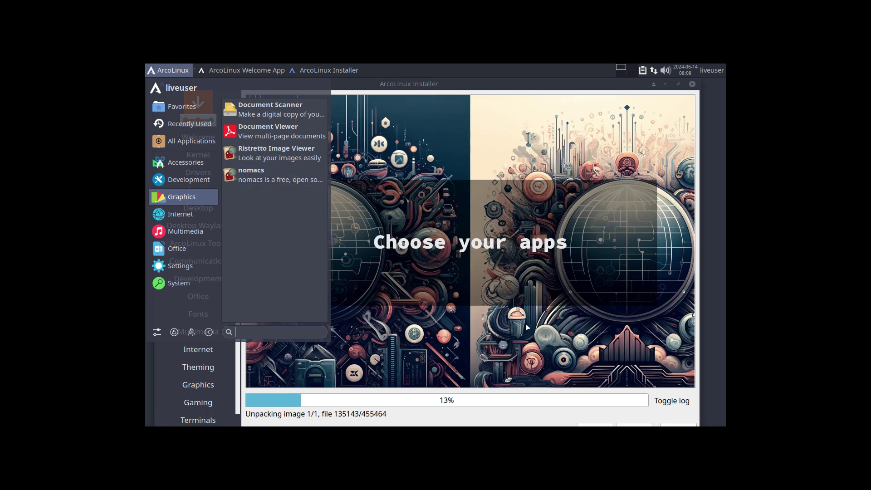
pyautogui.click(485, 416)
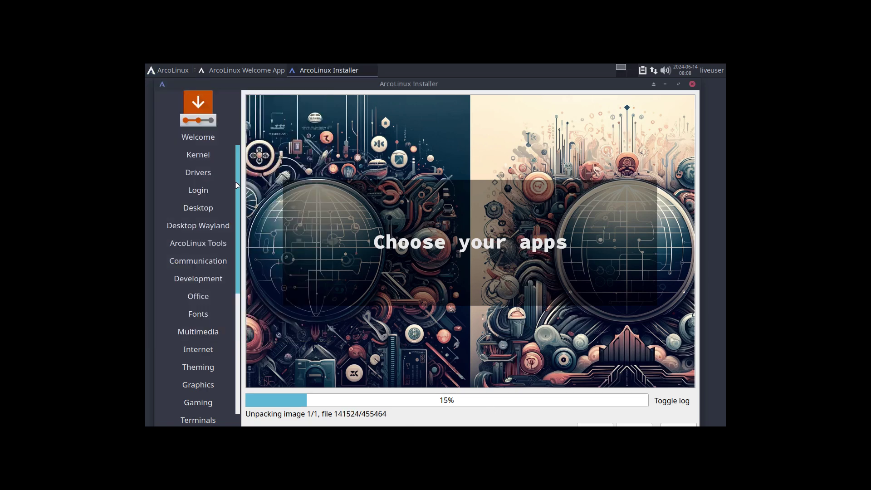
# Open and close the applications menu, then switch the installer to show the installation log.
pyautogui.click(171, 71)
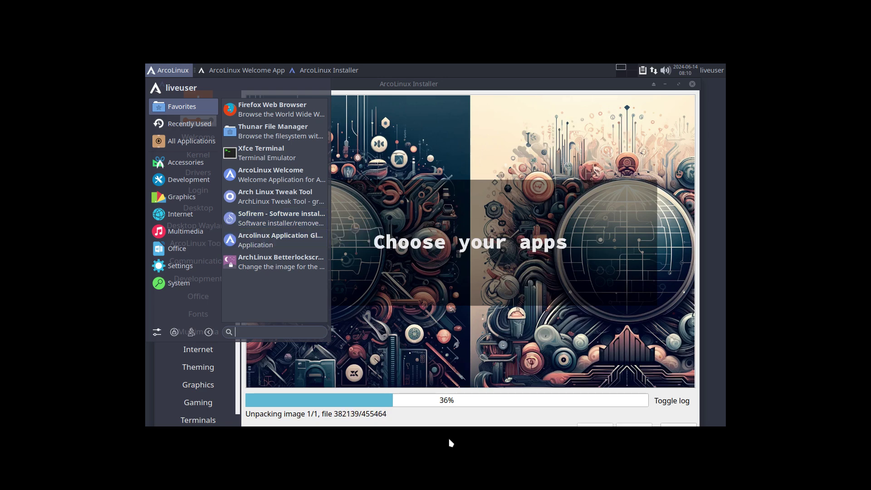
pyautogui.click(404, 420)
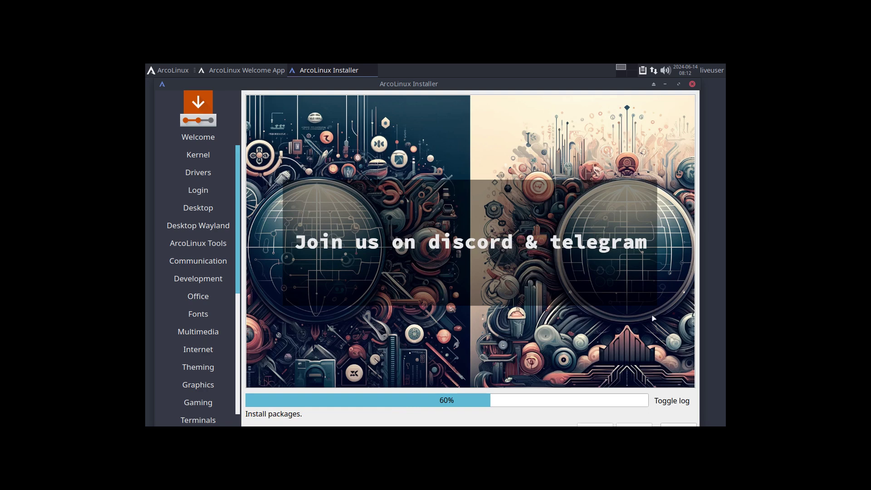
pyautogui.click(672, 402)
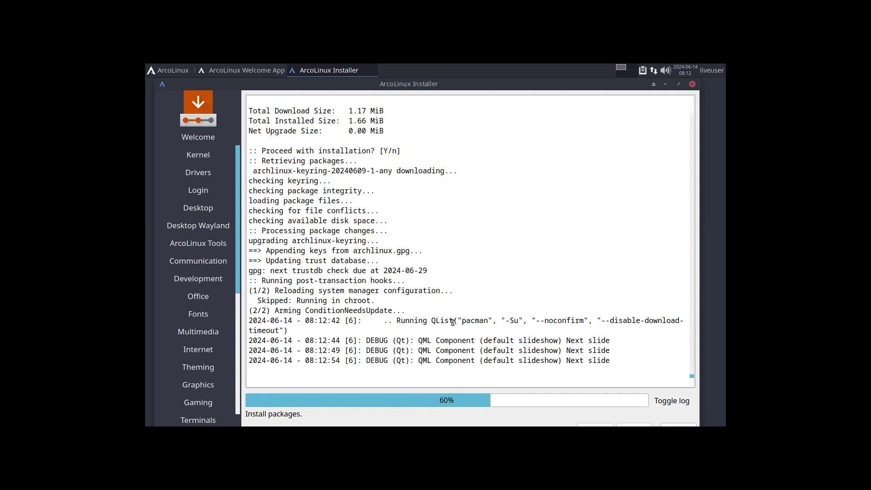
# Highlight the pacman command and archlinux-keyring lines in the log, then minimize the installer.
pyautogui.moveTo(453, 321); pyautogui.dragTo(518, 321)
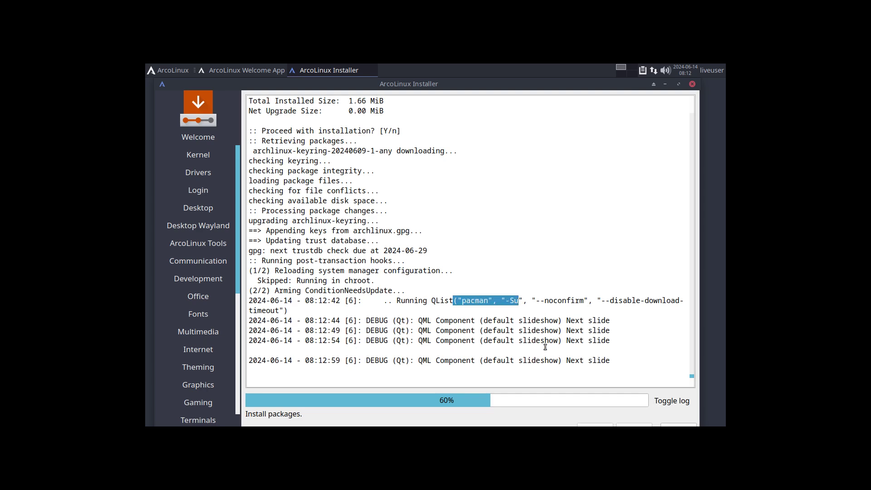
pyautogui.scroll(3, 545, 347)
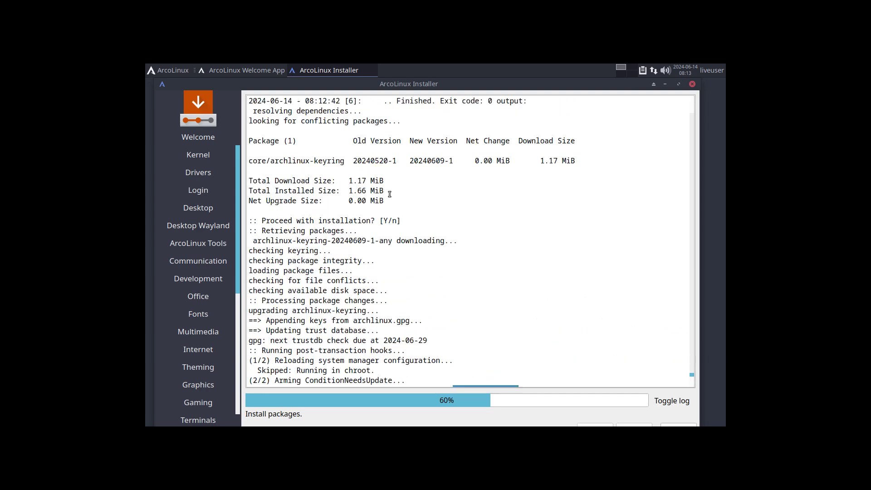
pyautogui.moveTo(272, 159); pyautogui.dragTo(445, 160)
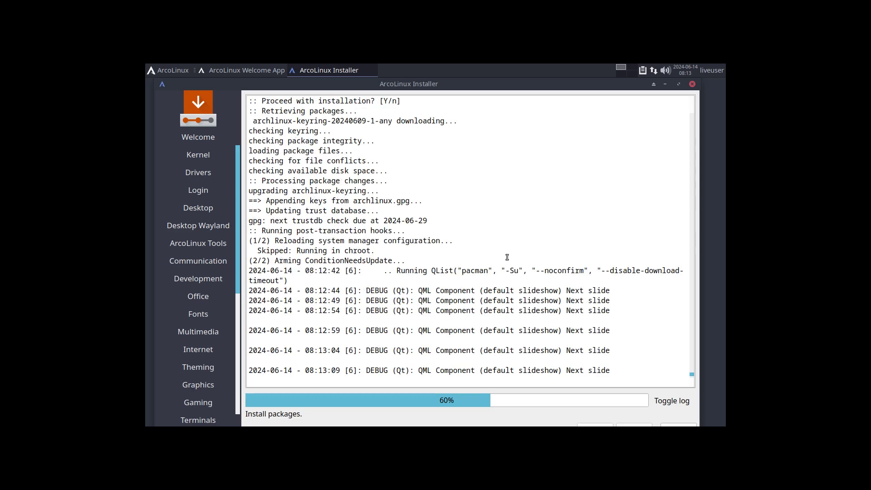
pyautogui.moveTo(462, 270); pyautogui.dragTo(527, 271)
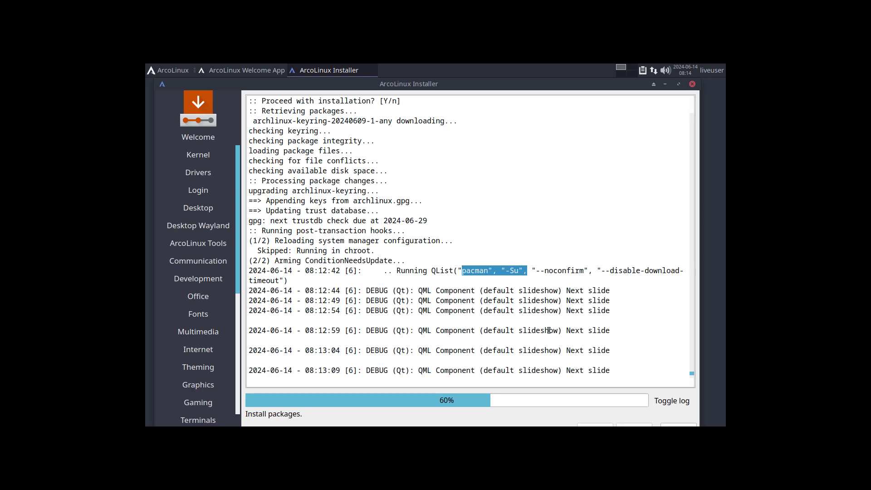
pyautogui.click(666, 84)
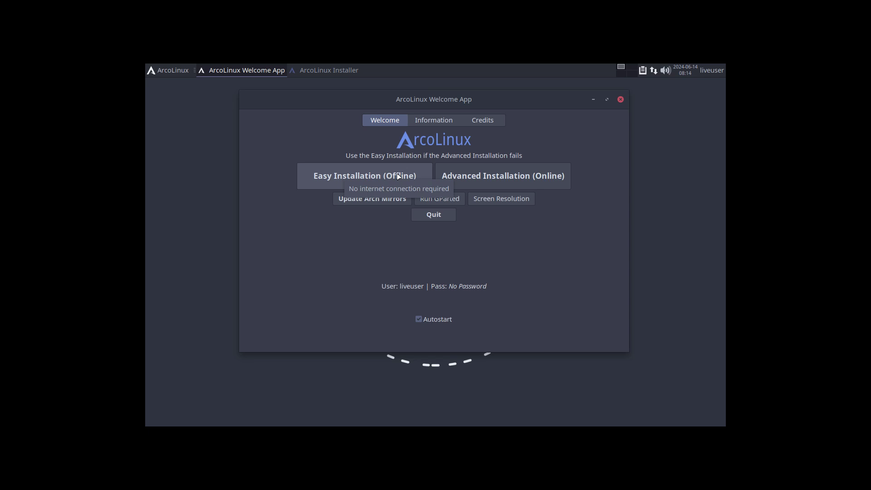
pyautogui.click(329, 70)
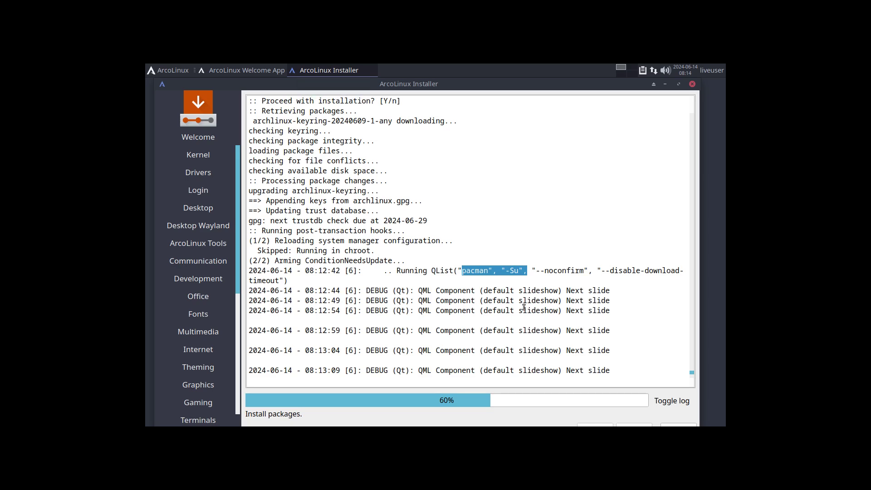
pyautogui.click(505, 266)
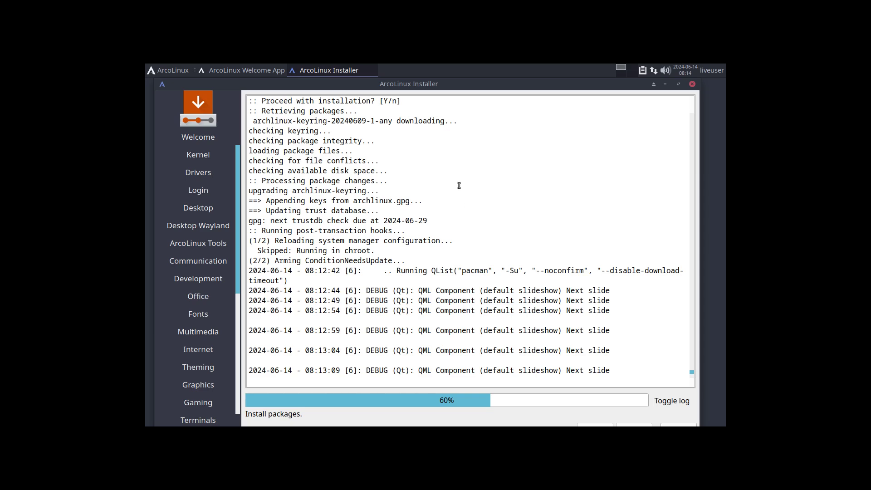
# Open a terminal and run 'iso' to display release v24.07.01 details, marking the build date.
pyautogui.hotkey('ctrl', 'alt', 't')
pyautogui.write('iso')
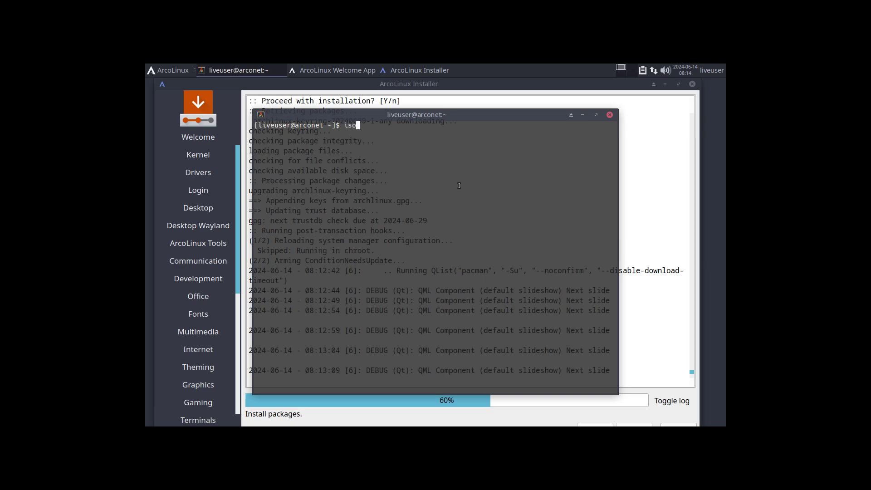
pyautogui.press('Return')
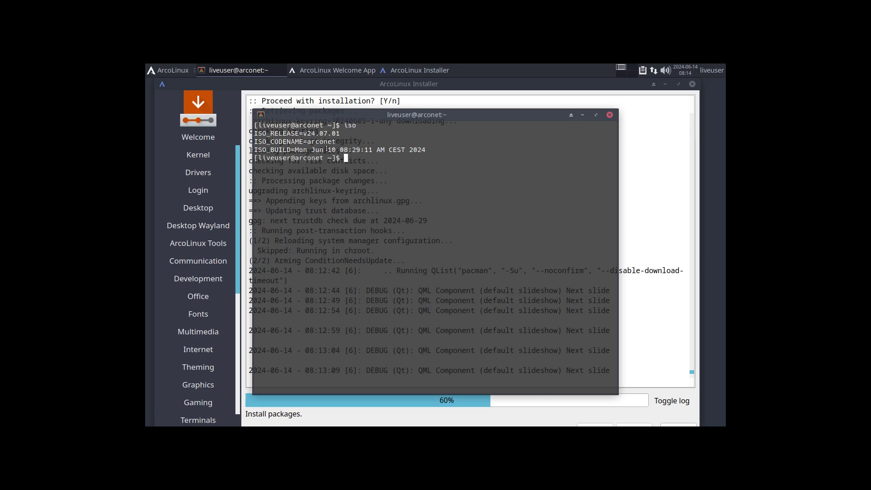
pyautogui.moveTo(324, 150); pyautogui.dragTo(348, 150)
pyautogui.moveTo(697, 73)
# Close the terminal and highlight the pacman -Su flag in the installer log.
pyautogui.click(610, 115)
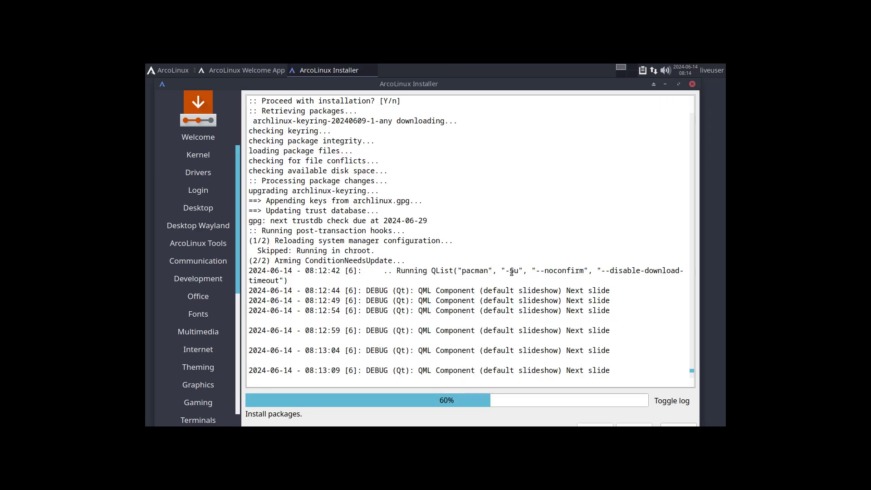
pyautogui.moveTo(505, 271); pyautogui.dragTo(553, 271)
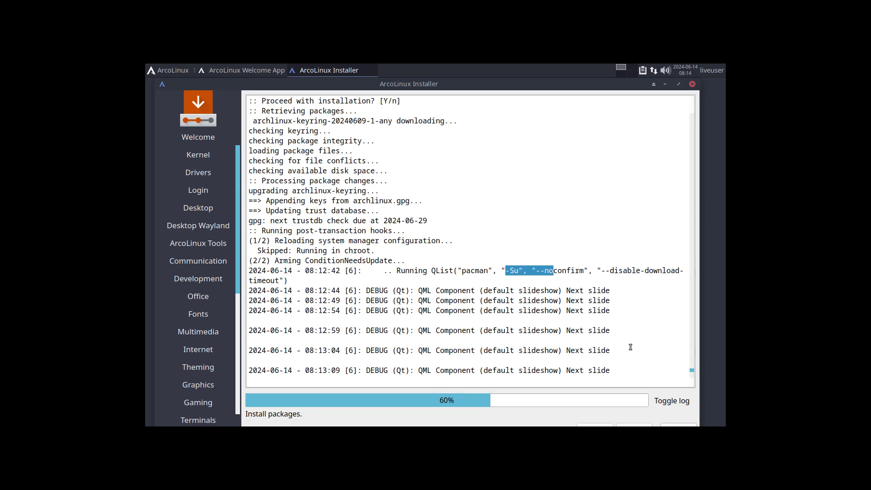
pyautogui.click(514, 270)
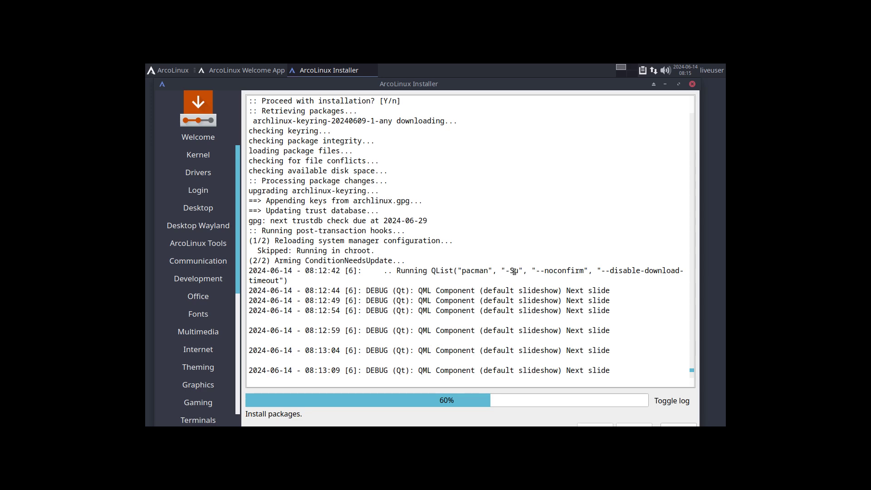
pyautogui.moveTo(505, 270); pyautogui.dragTo(521, 270)
# Scroll through the installation log, then switch back to the slideshow at 72%.
pyautogui.scroll(-15, 520, 270)
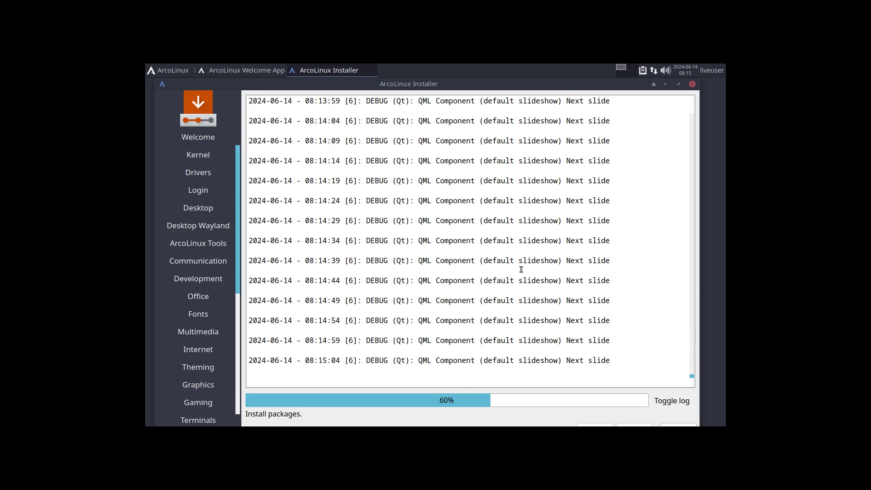
pyautogui.scroll(15, 521, 270)
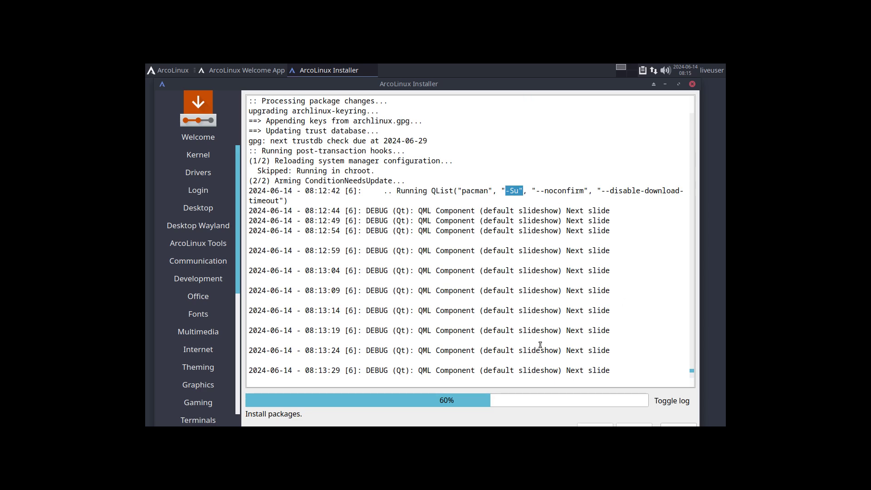
pyautogui.scroll(-14, 540, 345)
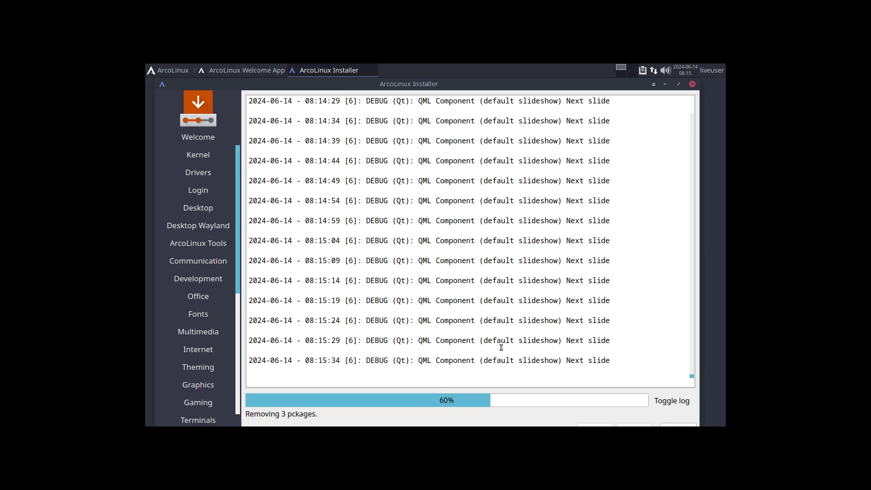
pyautogui.scroll(15, 501, 348)
pyautogui.scroll(2, 501, 347)
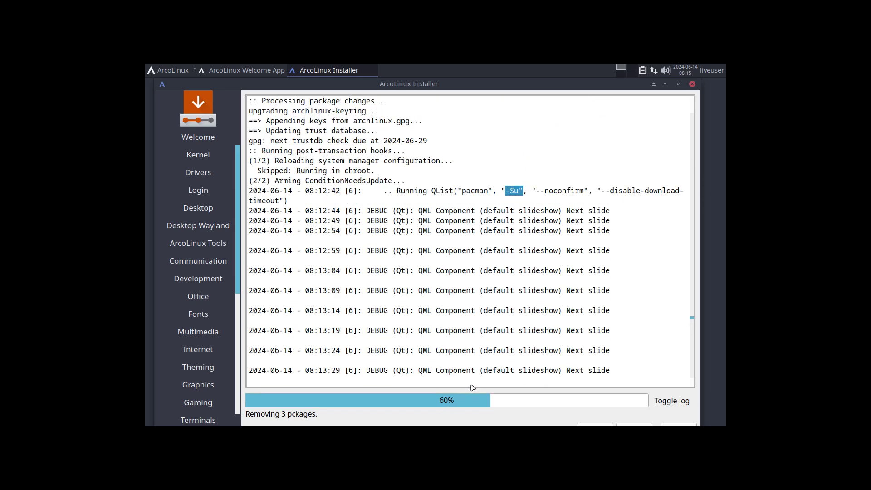
pyautogui.click(666, 404)
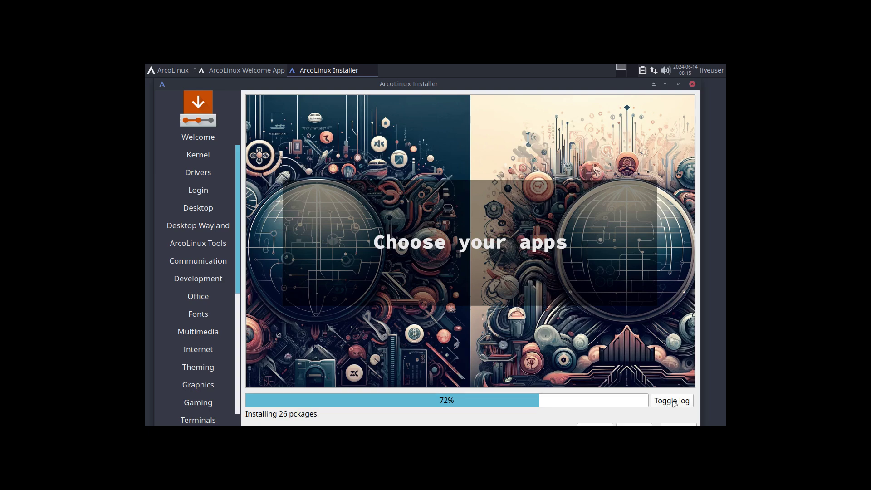
# Bring back the installation log and scroll through it, selecting and clearing a package name.
pyautogui.click(668, 403)
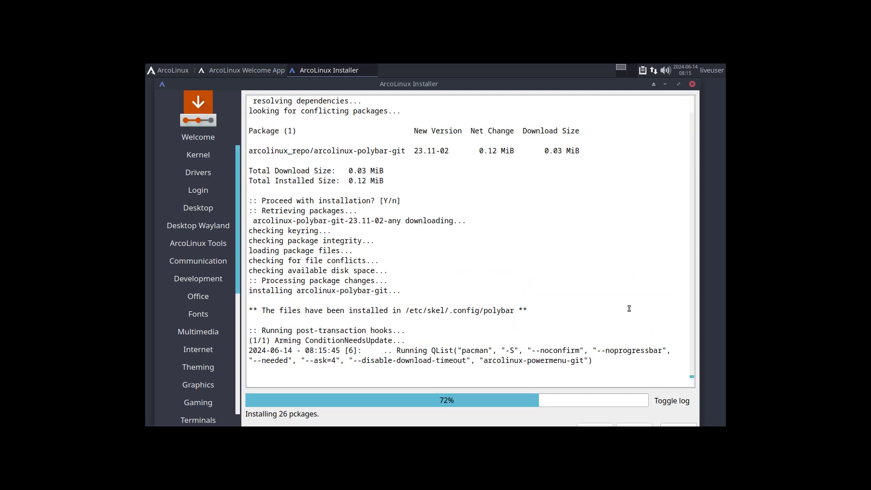
pyautogui.scroll(2, 629, 308)
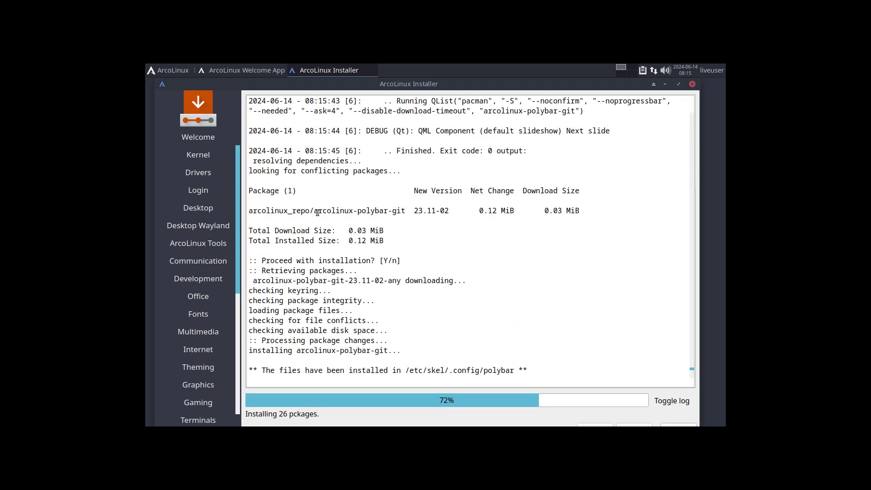
pyautogui.moveTo(318, 211); pyautogui.dragTo(410, 211)
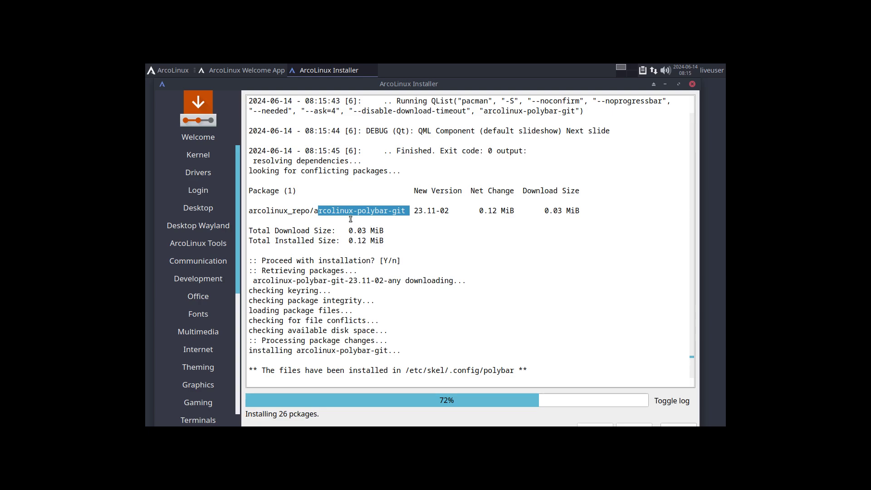
pyautogui.click(326, 208)
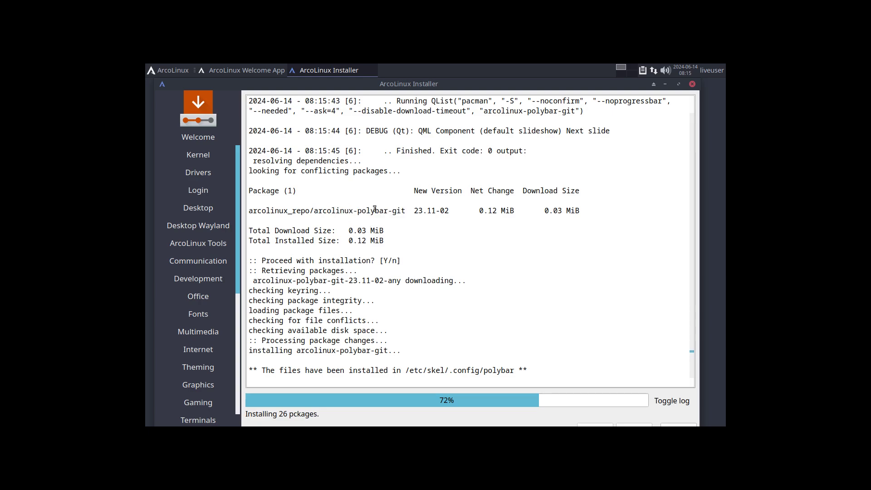
pyautogui.scroll(10, 402, 251)
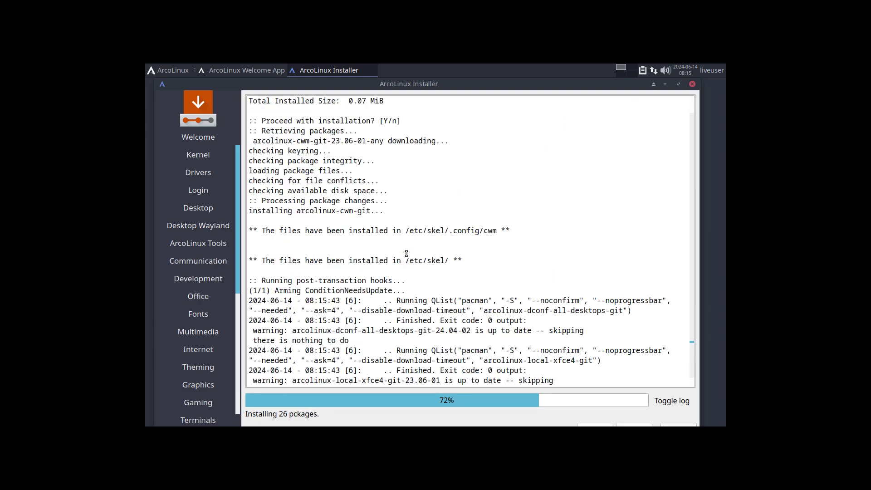
pyautogui.scroll(8, 407, 254)
pyautogui.scroll(-4, 411, 254)
pyautogui.scroll(6, 414, 255)
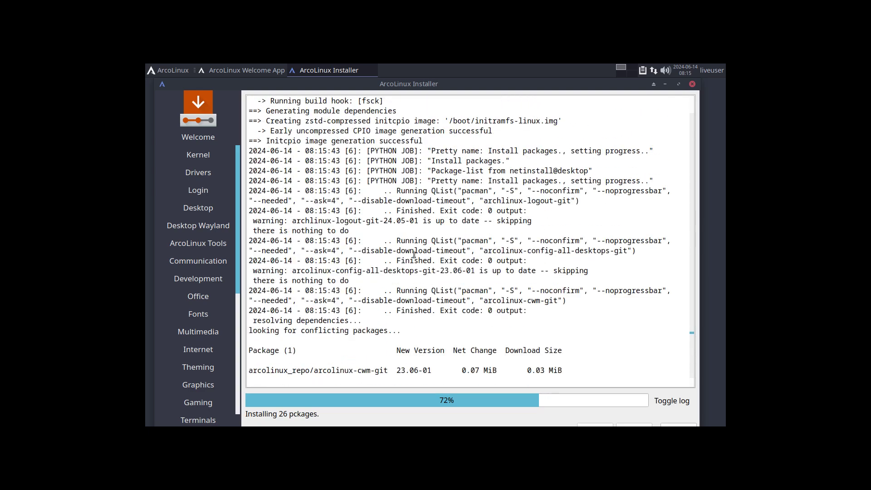
pyautogui.scroll(2, 414, 255)
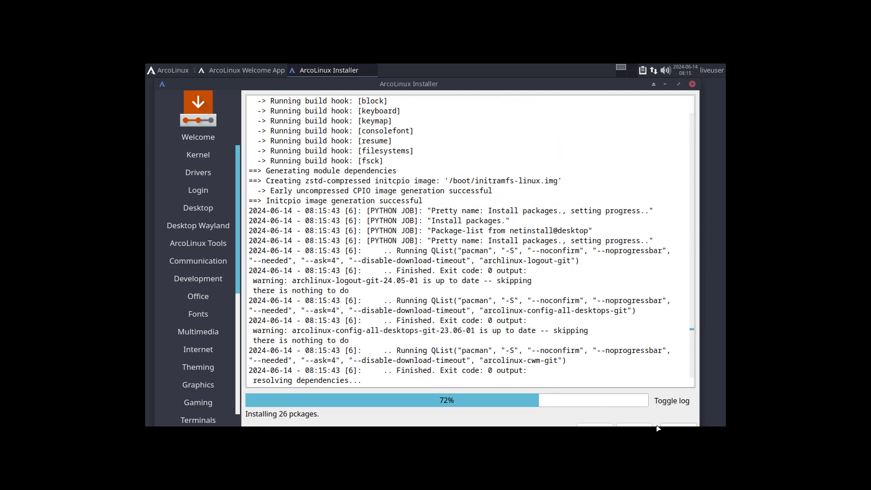
# Toggle the log off and on again and follow it until 'All done' with Restart now ticked.
pyautogui.click(679, 401)
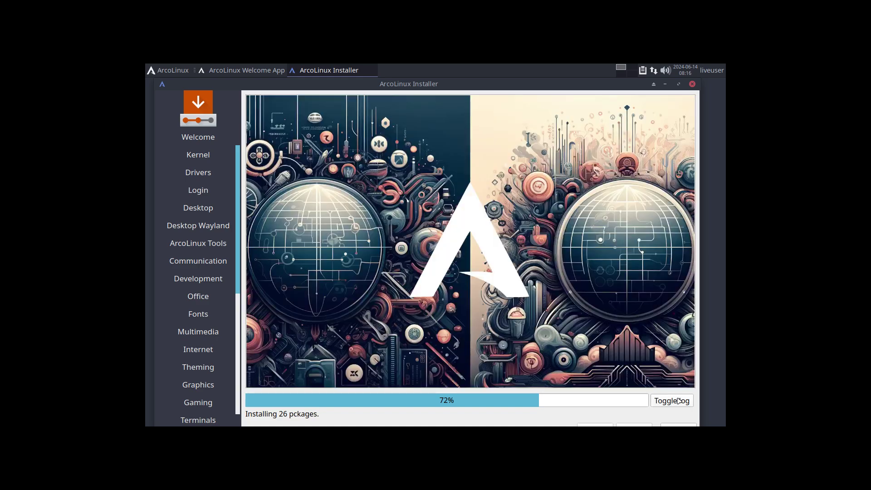
pyautogui.click(679, 401)
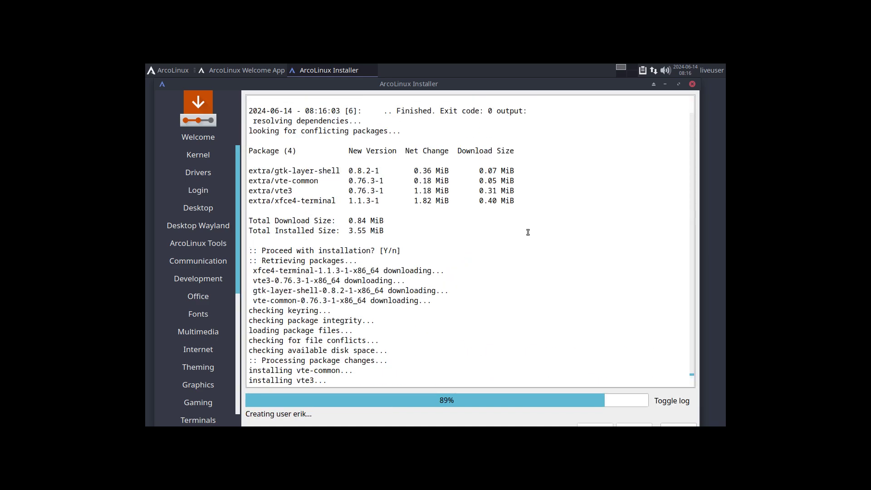
pyautogui.scroll(20, 528, 232)
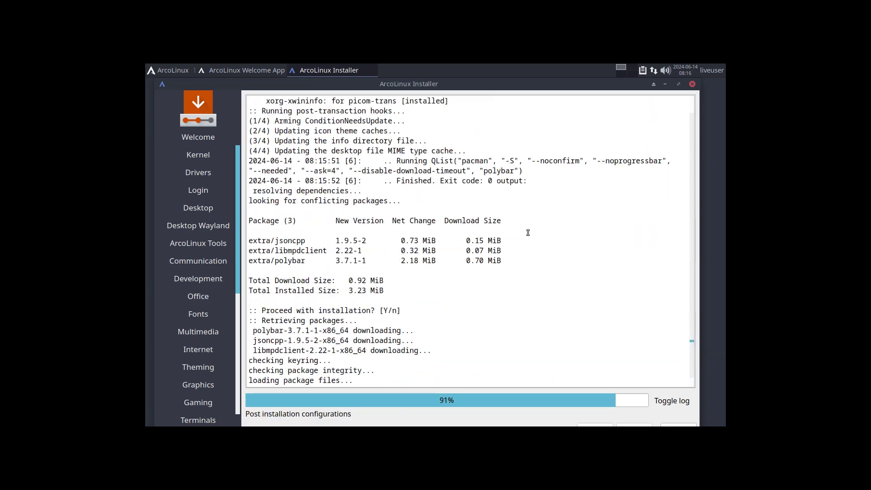
pyautogui.scroll(10, 528, 232)
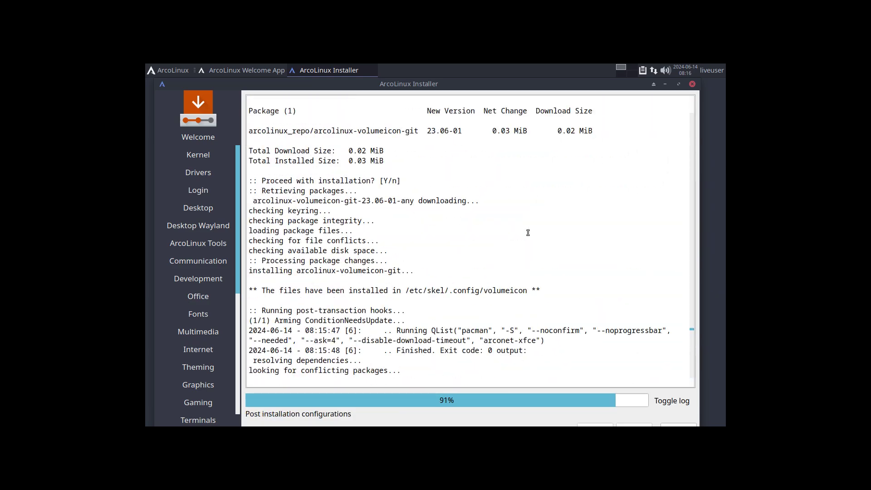
pyautogui.scroll(10, 528, 232)
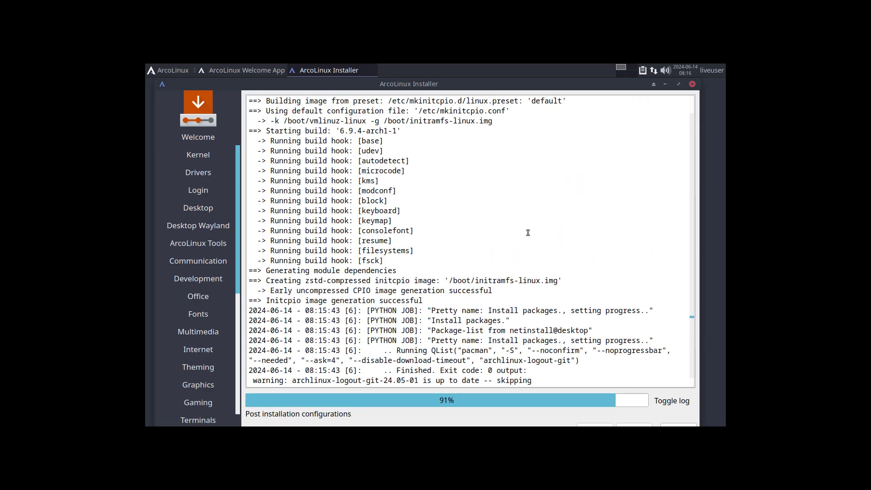
pyautogui.scroll(-20, 528, 232)
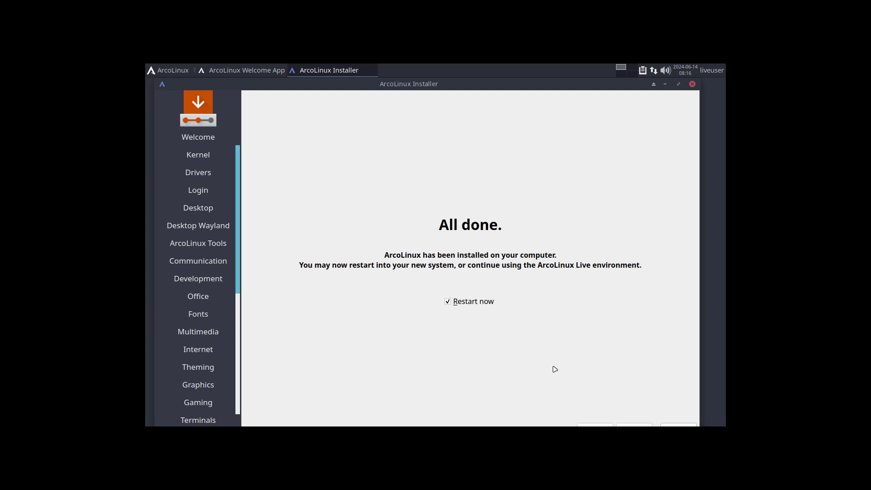
# Maximize the installer and finish on the All done page with Restart now ticked.
pyautogui.click(678, 84)
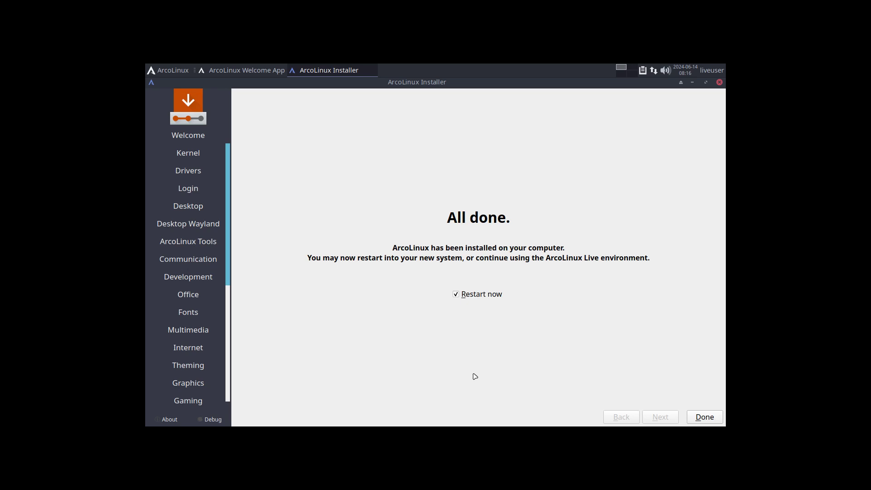
pyautogui.click(702, 418)
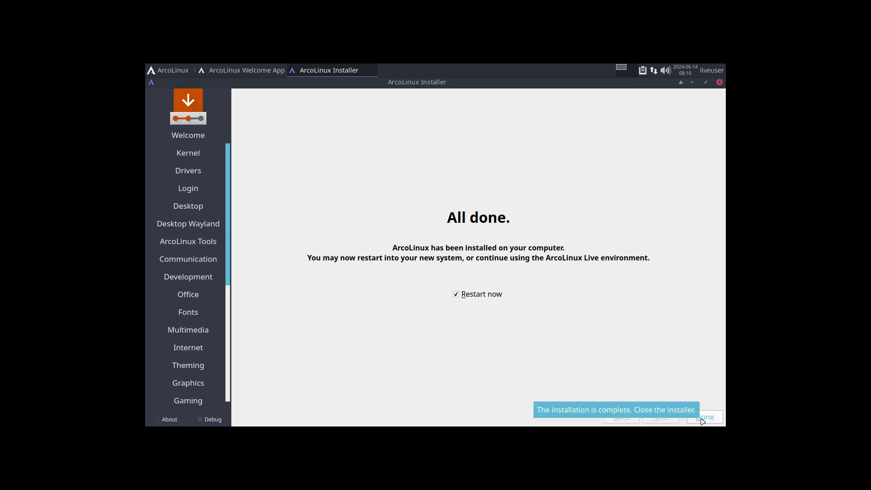
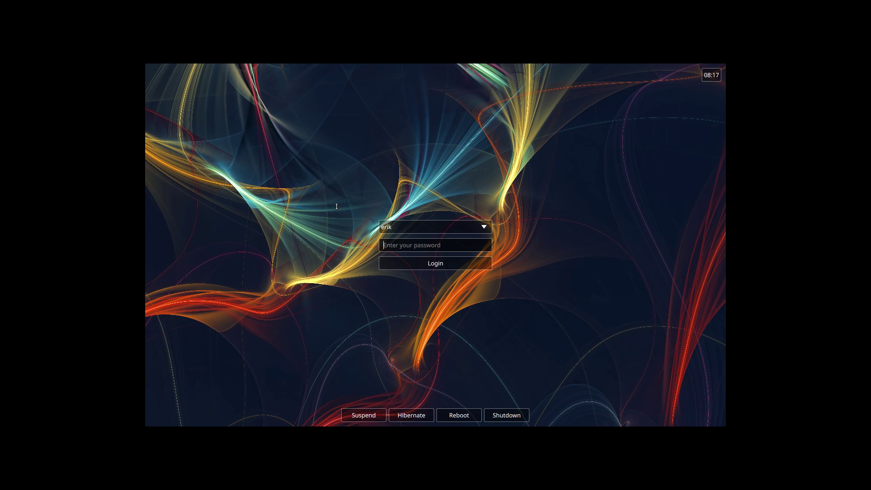
# Log in with the account password and quit the ArcoLinux Welcome App.
pyautogui.write('••••')
pyautogui.press('Return')
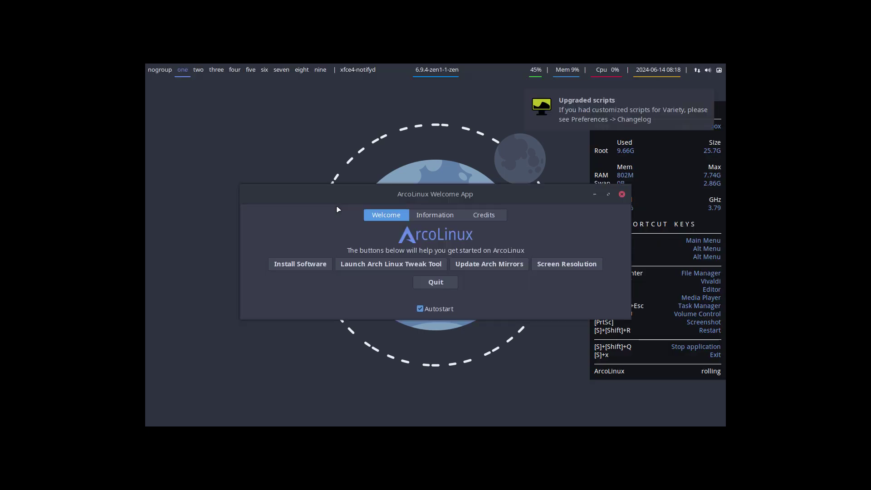
pyautogui.click(435, 281)
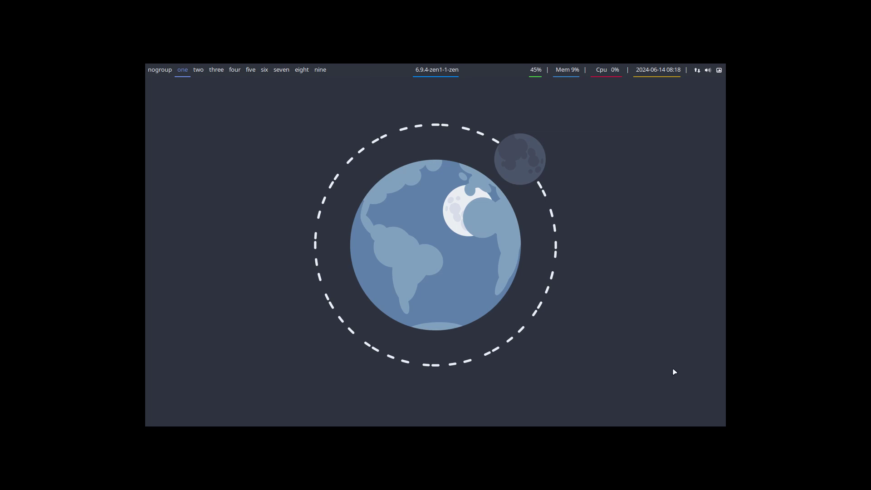
# Load arcolinuxd.com in Firefox and accept all its cookies.
pyautogui.press('super+w')
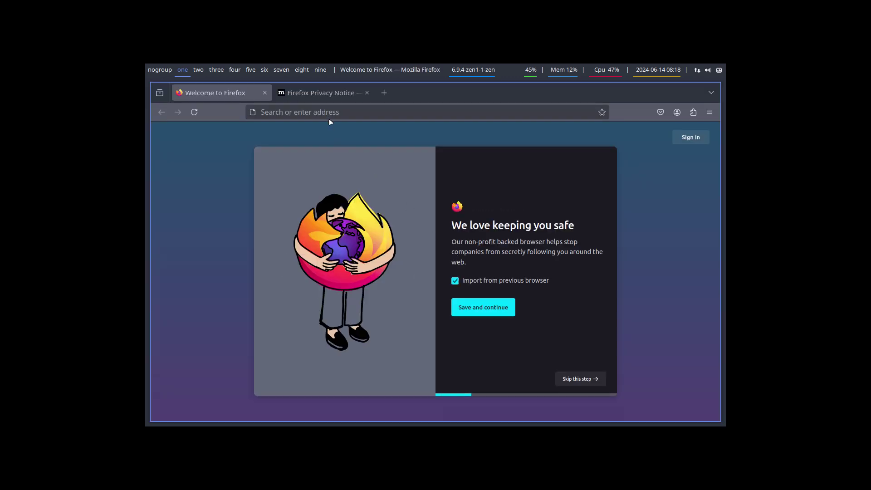
pyautogui.click(326, 110)
pyautogui.write('arco')
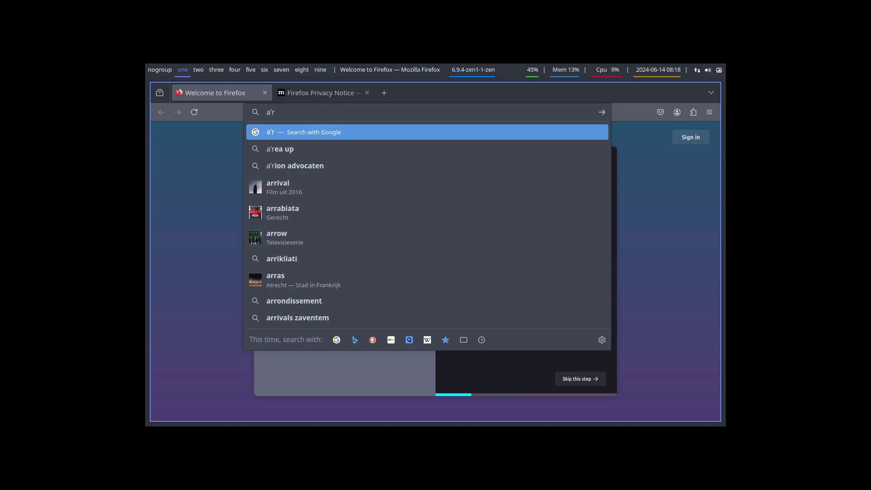
pyautogui.write('linuxd')
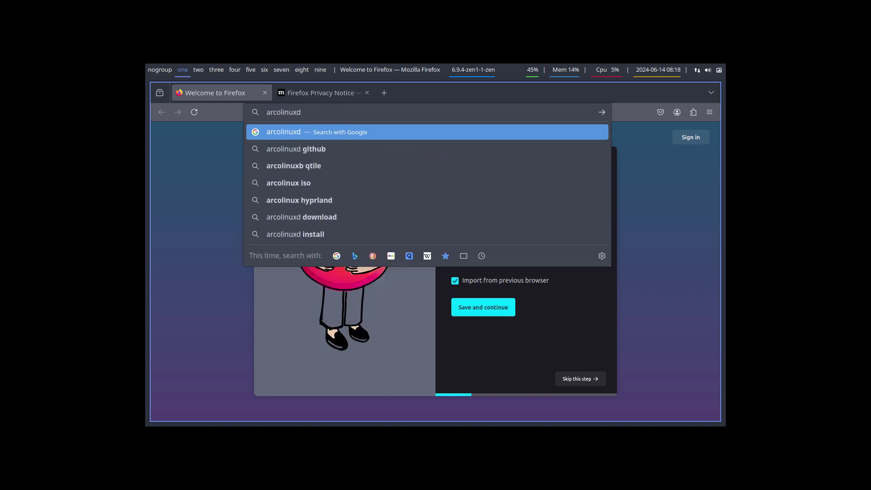
pyautogui.write('.com')
pyautogui.press('Return')
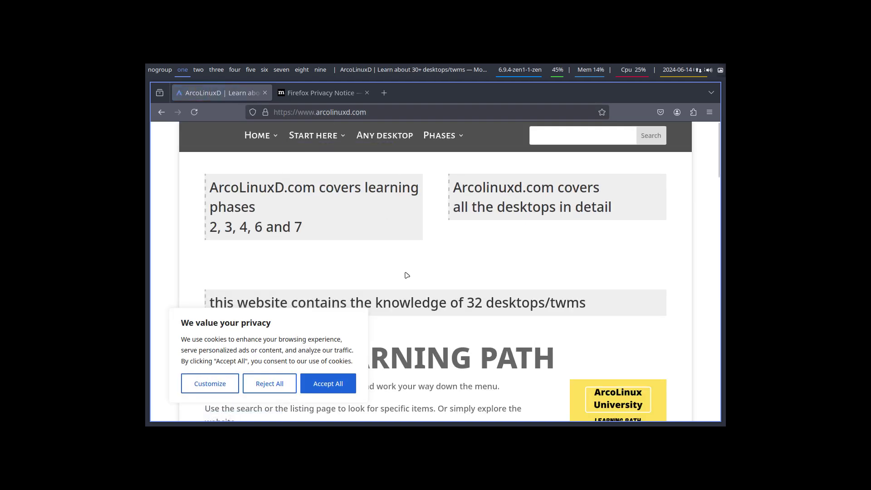
pyautogui.click(331, 385)
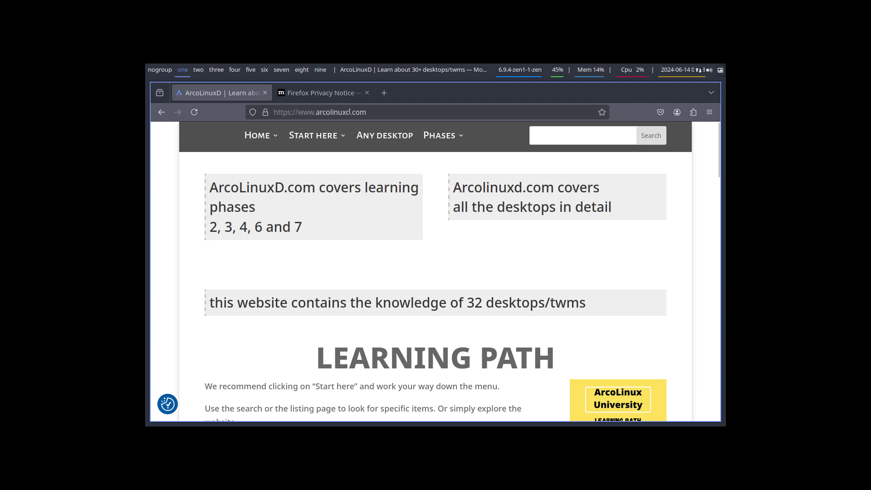
# Expand the site's Phases > Phase 3 > Desktop menus to browse the desktops.
pyautogui.moveTo(452, 142)
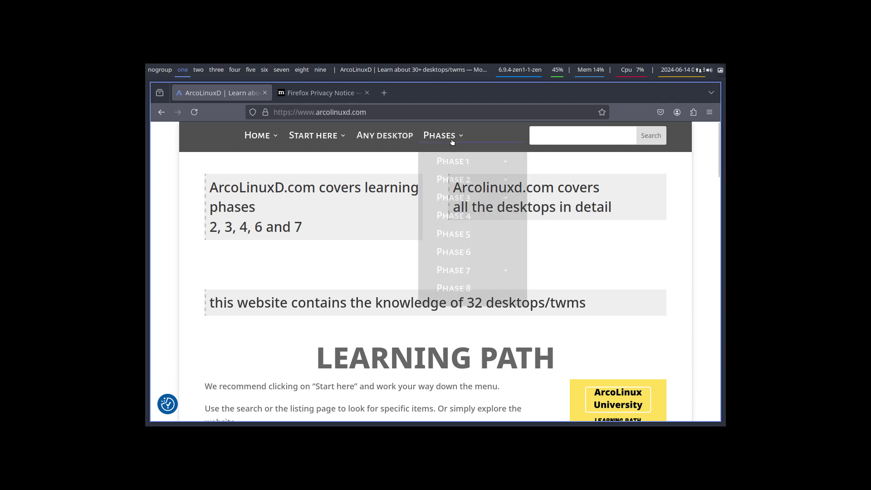
pyautogui.moveTo(463, 164)
pyautogui.moveTo(467, 189)
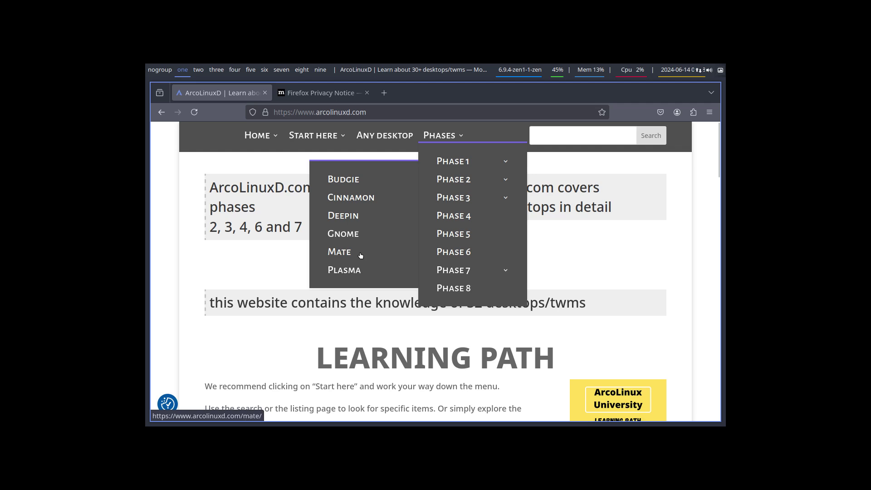
pyautogui.moveTo(357, 203)
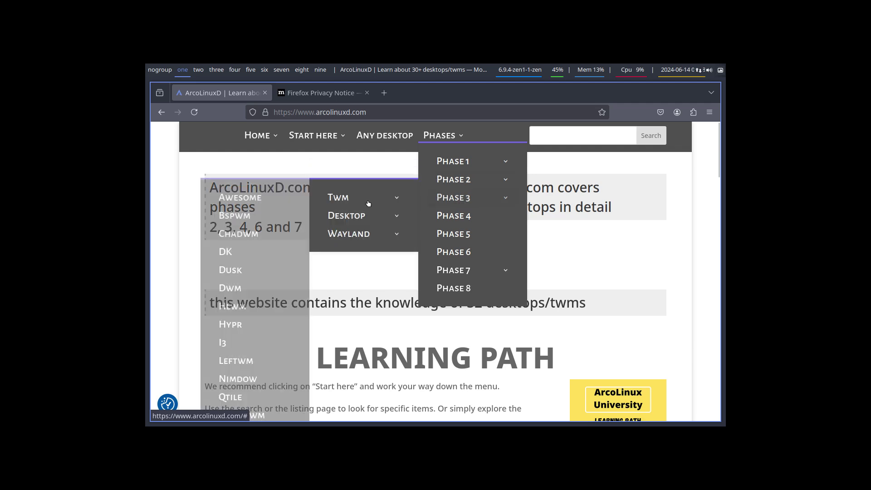
pyautogui.moveTo(360, 220)
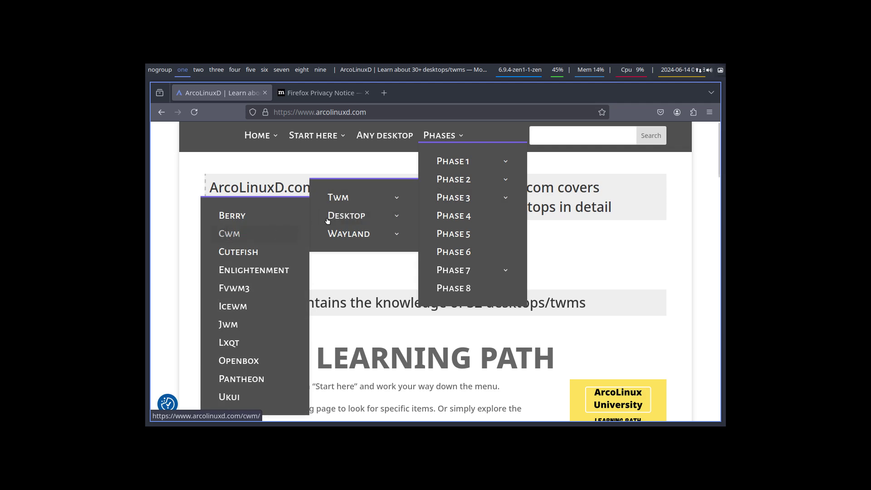
pyautogui.moveTo(355, 234)
# View the Cwm page, close the Firefox Privacy Notice tab, and quit Firefox.
pyautogui.click(234, 237)
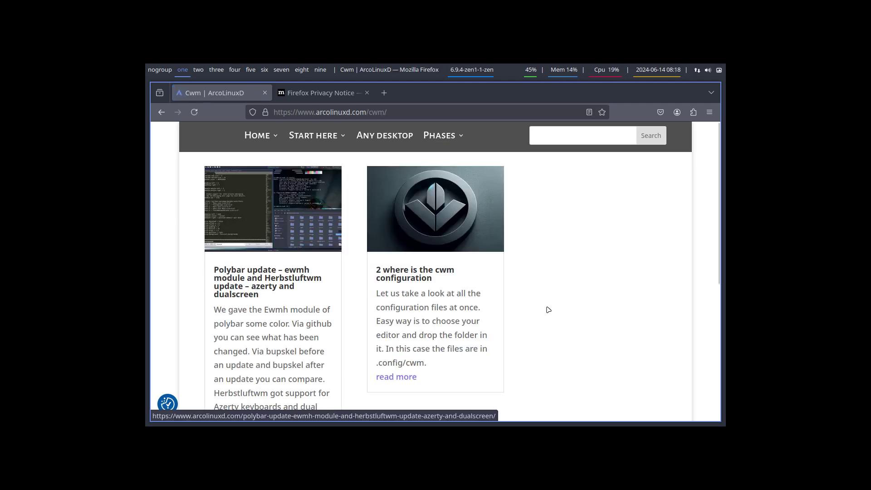
pyautogui.scroll(-4, 572, 295)
pyautogui.scroll(2, 574, 294)
pyautogui.scroll(2, 574, 294)
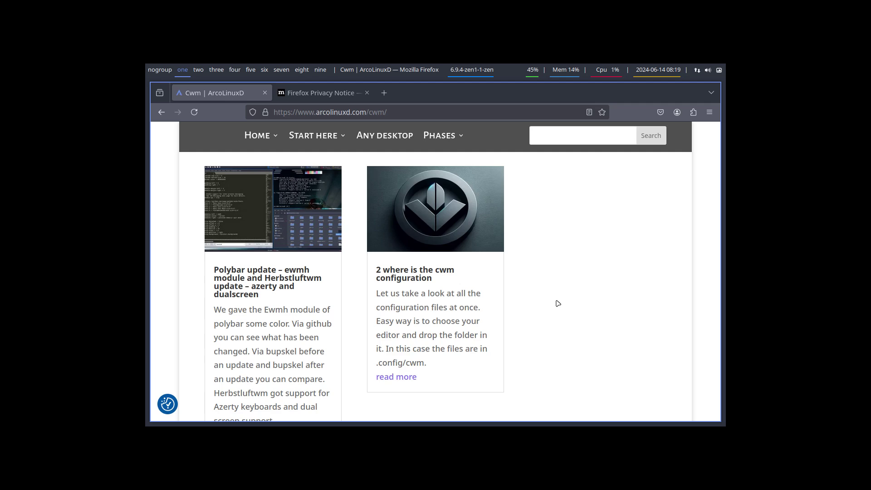
pyautogui.click(367, 93)
pyautogui.press('super+q')
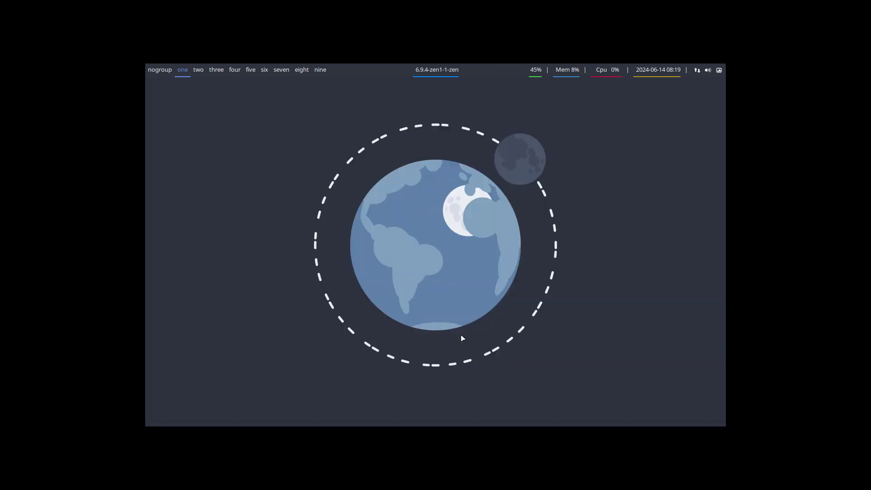
# Set the Virtual-1 output to 1920x1080 in the Screen Layout Editor and apply it.
pyautogui.hotkey('ctrl', 'alt', 'w')
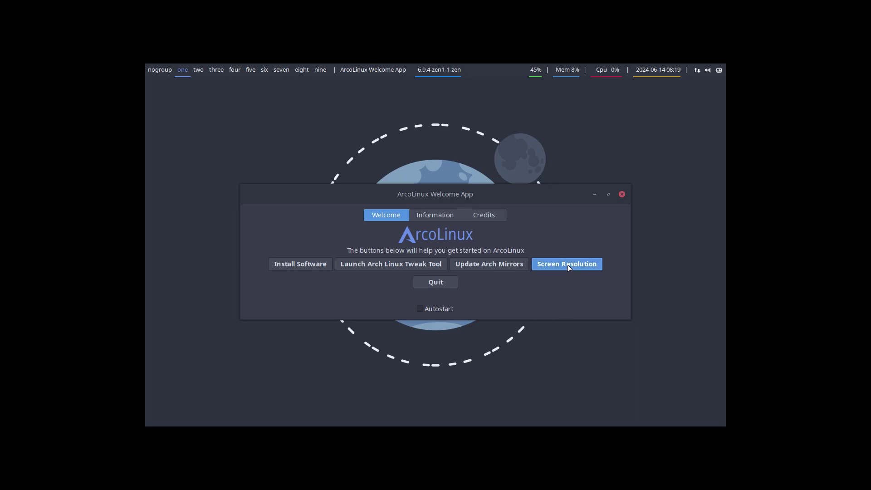
pyautogui.click(569, 268)
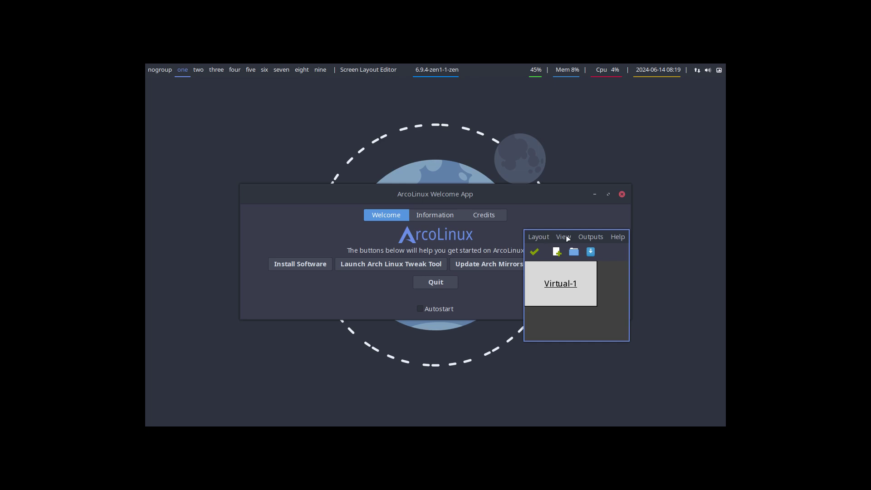
pyautogui.click(590, 237)
pyautogui.moveTo(607, 251)
pyautogui.moveTo(673, 278)
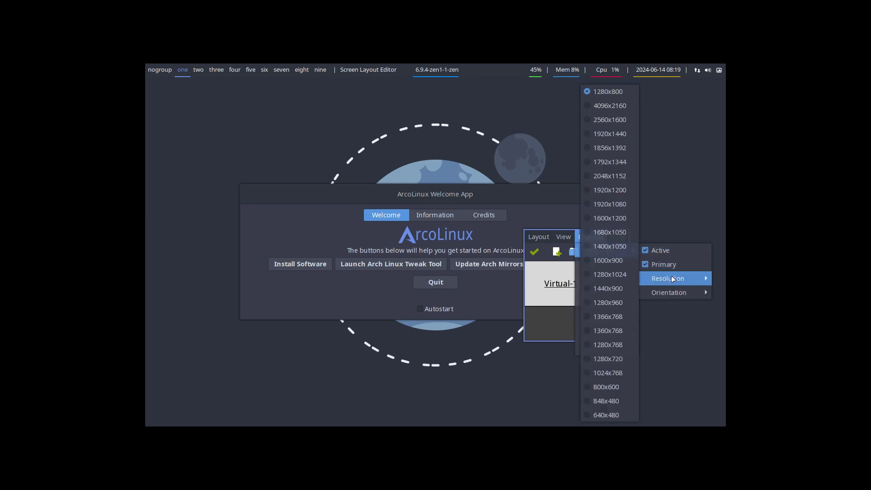
pyautogui.click(610, 205)
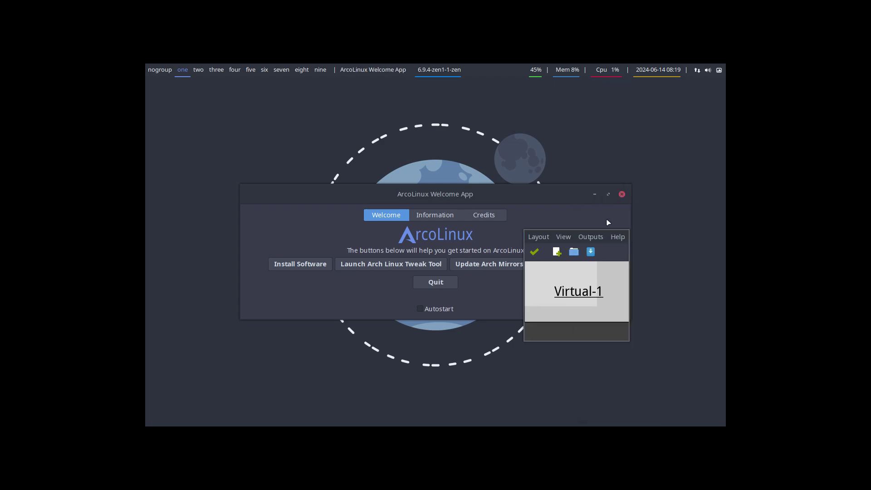
pyautogui.click(534, 252)
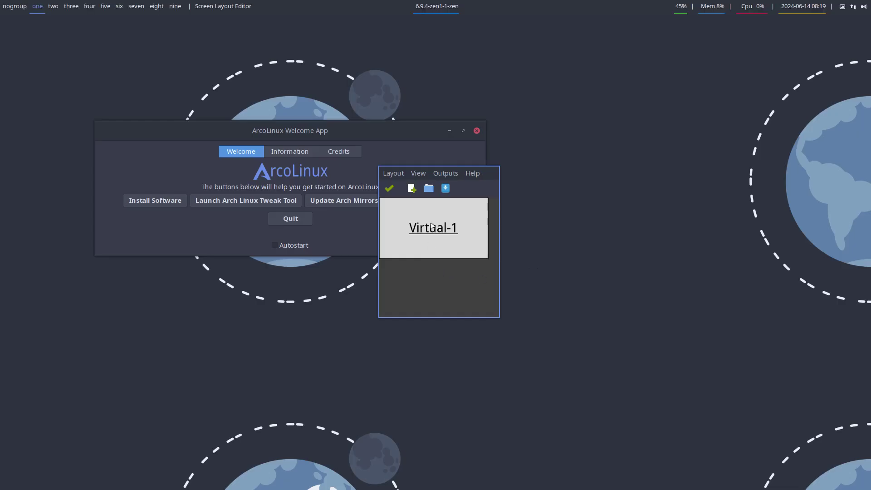
# Quit the Screen Layout Editor and the ArcoLinux Welcome App.
pyautogui.click(394, 175)
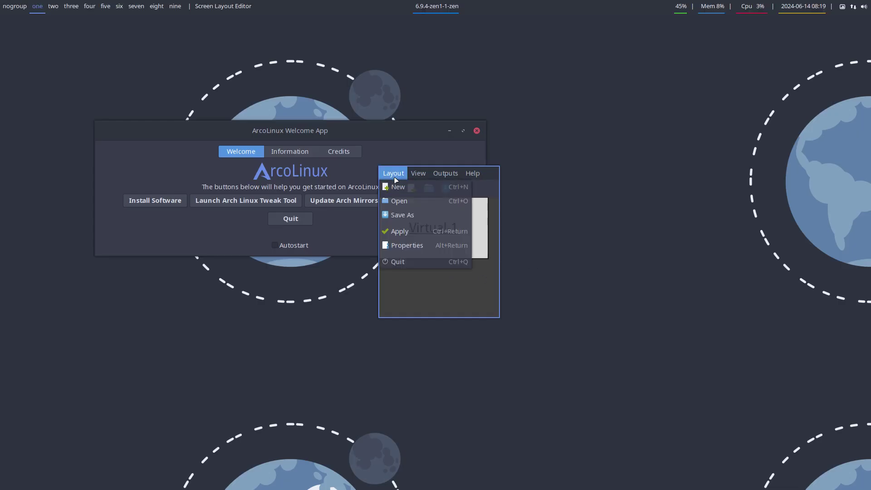
pyautogui.click(397, 262)
pyautogui.click(290, 219)
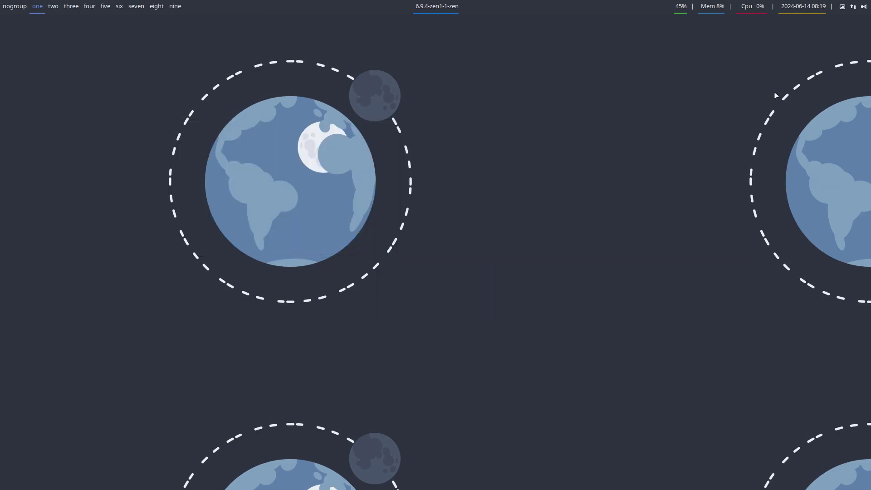
# Switch to the next wallpaper and move to workspace eight.
pyautogui.click(843, 8)
pyautogui.click(808, 26)
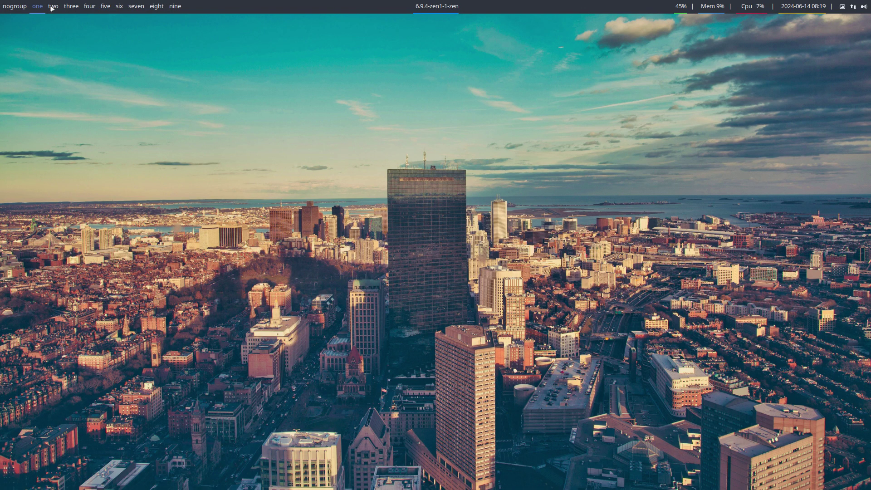
pyautogui.click(158, 6)
# Run get-nemesis-on-arcolinux in Alacritty, close it, and open Thunar at home.
pyautogui.press('super+Return')
pyautogui.write('g')
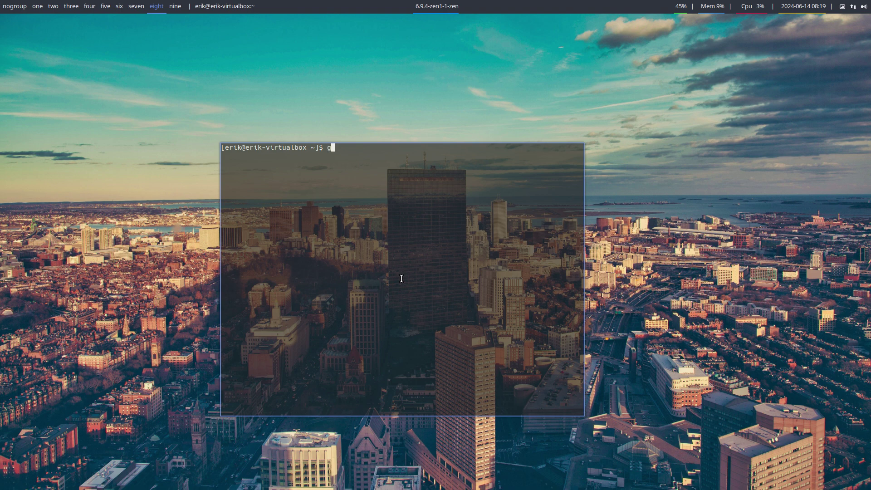
pyautogui.write('et-nemesis-on-arcolinux')
pyautogui.press('Return')
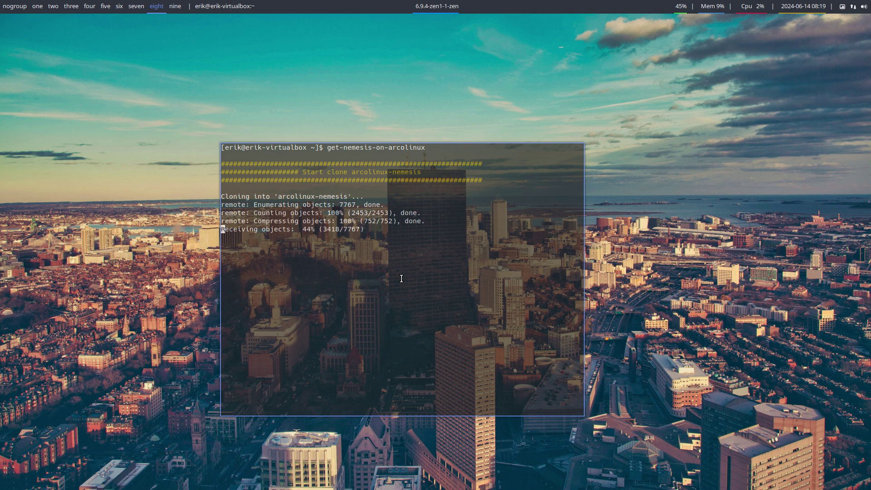
pyautogui.press('super+q')
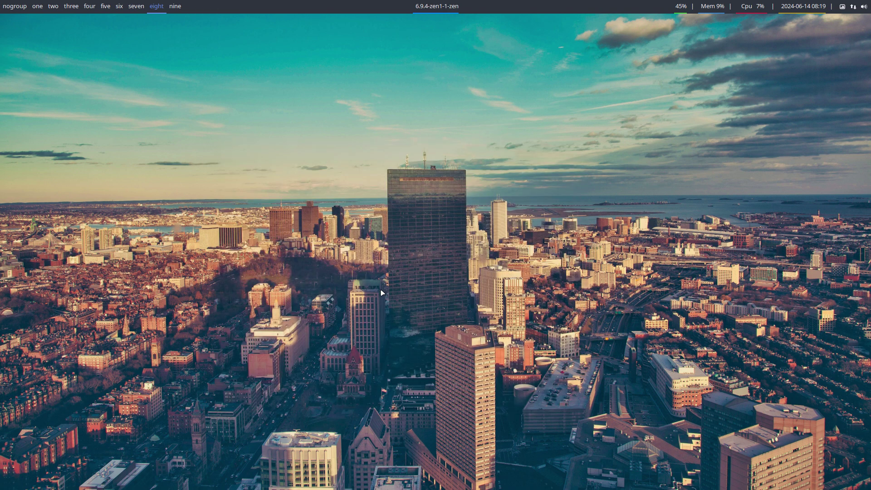
pyautogui.press('super+shift+Return')
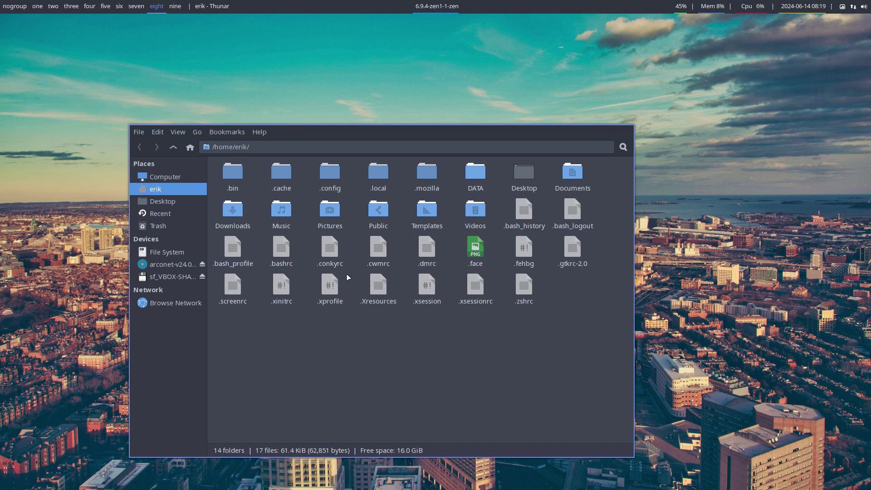
# Hide hidden files, browse to DATA/arcolinux-nemesis, and open 0-current-choices.sh in Sublime Text.
pyautogui.hotkey('ctrl', 'h')
pyautogui.doubleClick(233, 175)
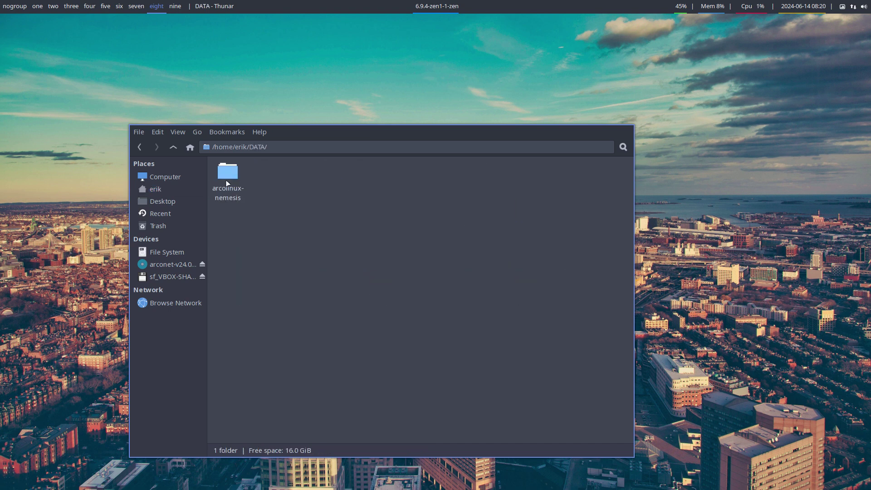
pyautogui.click(229, 177)
pyautogui.doubleClick(231, 170)
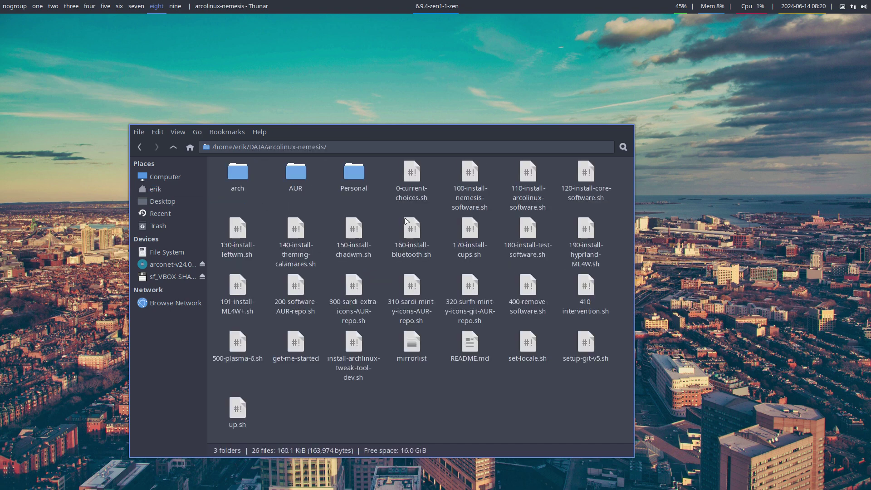
pyautogui.click(417, 183)
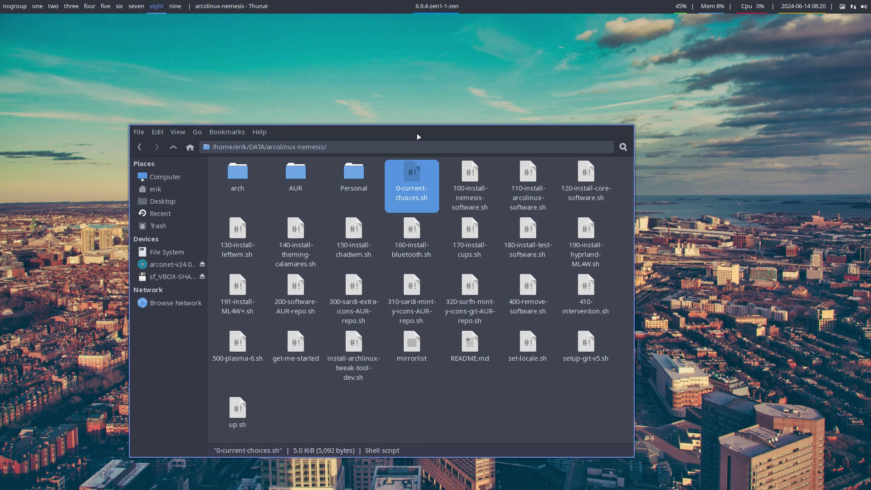
pyautogui.doubleClick(417, 186)
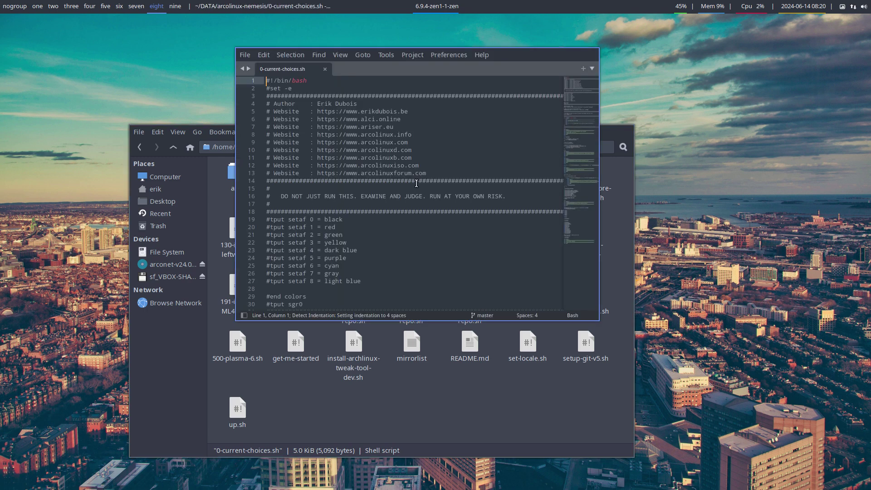
# Scroll through 0-current-choices.sh and select the 400-remove-software line 124.
pyautogui.scroll(-10, 418, 188)
pyautogui.scroll(-8, 419, 188)
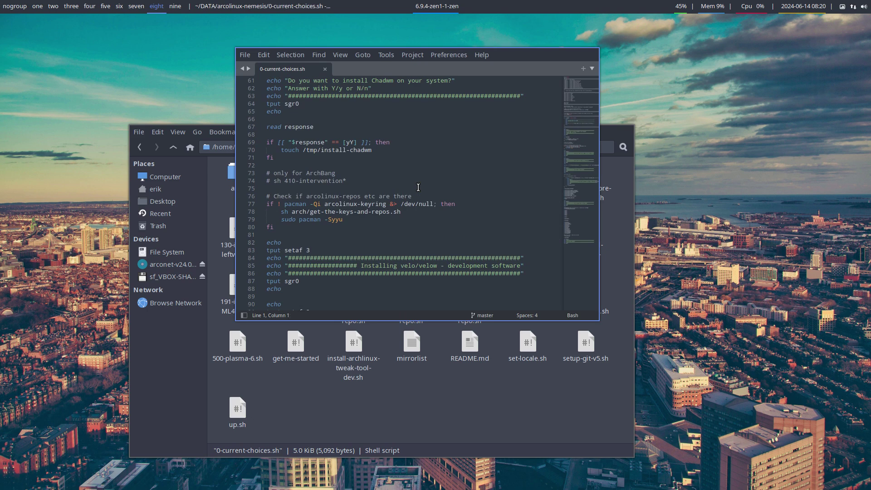
pyautogui.scroll(-7, 417, 187)
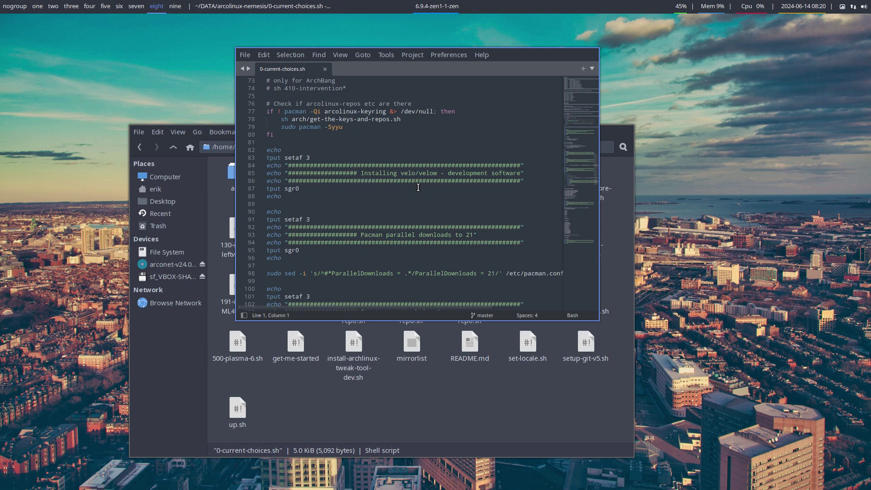
pyautogui.scroll(-9, 418, 187)
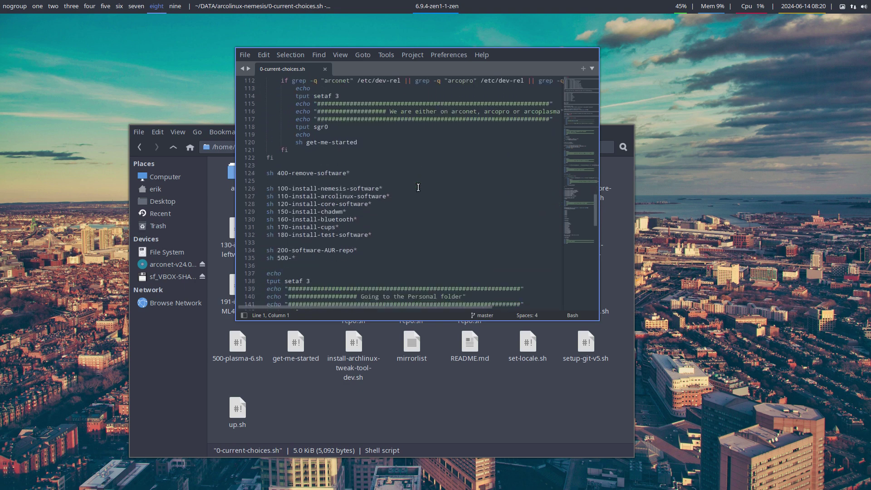
pyautogui.moveTo(350, 196); pyautogui.dragTo(261, 196)
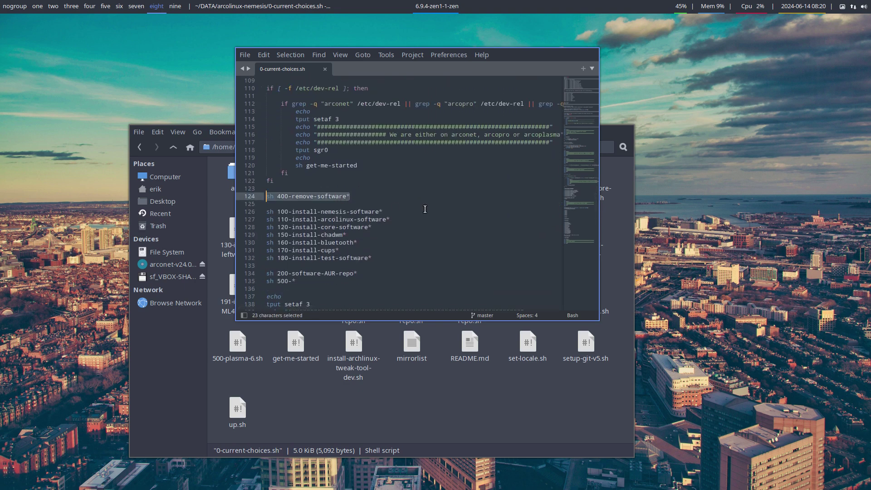
pyautogui.scroll(5, 435, 214)
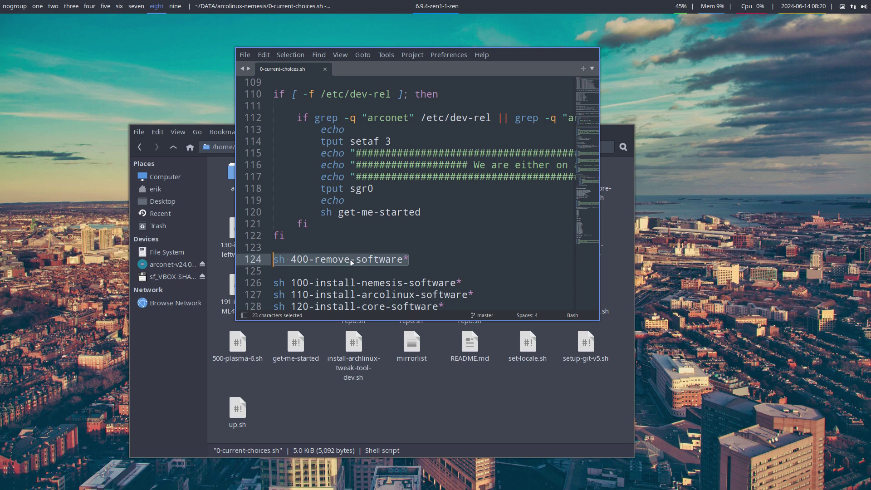
# Review the rest of the install script list, quit Sublime Text, and close Thunar.
pyautogui.scroll(-1, 418, 256)
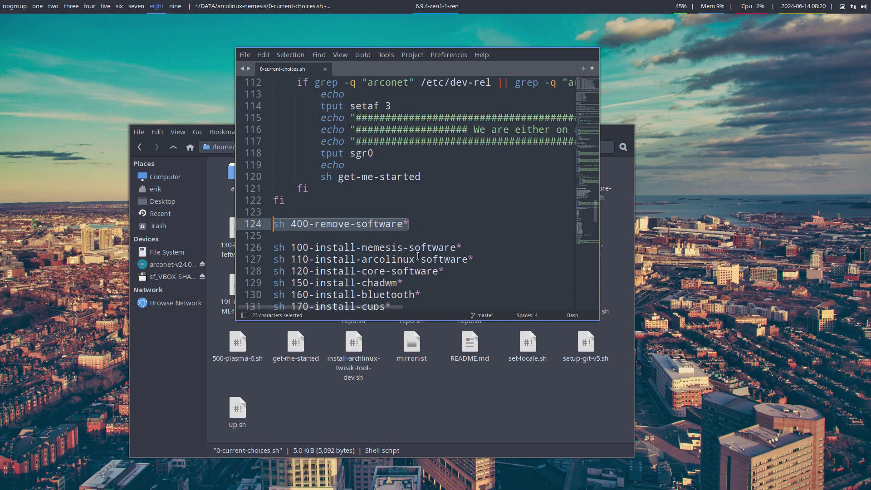
pyautogui.scroll(-2, 418, 257)
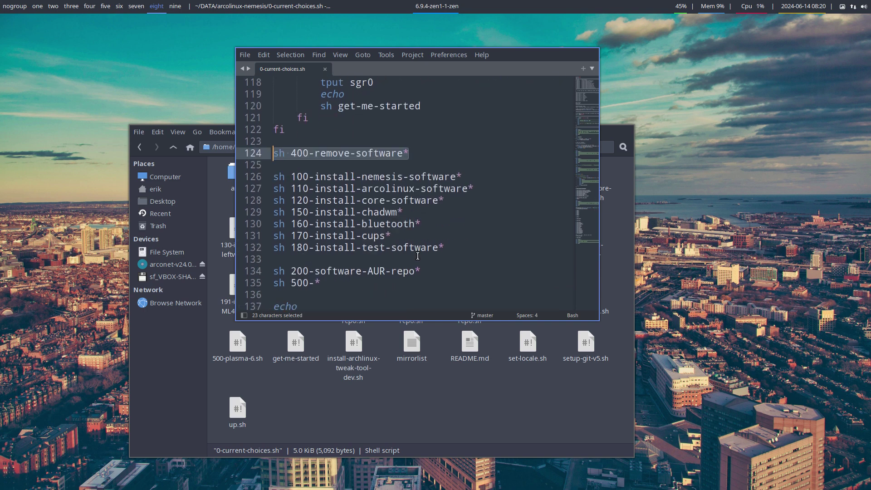
pyautogui.scroll(-1, 418, 256)
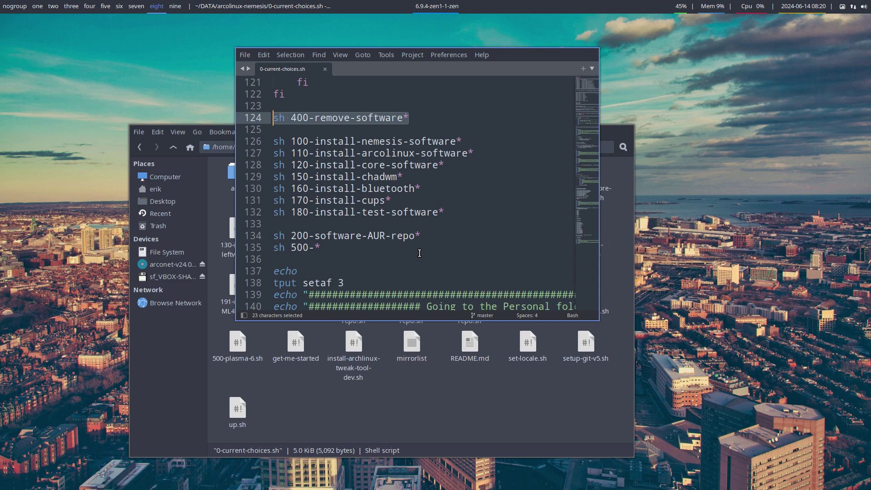
pyautogui.click(241, 56)
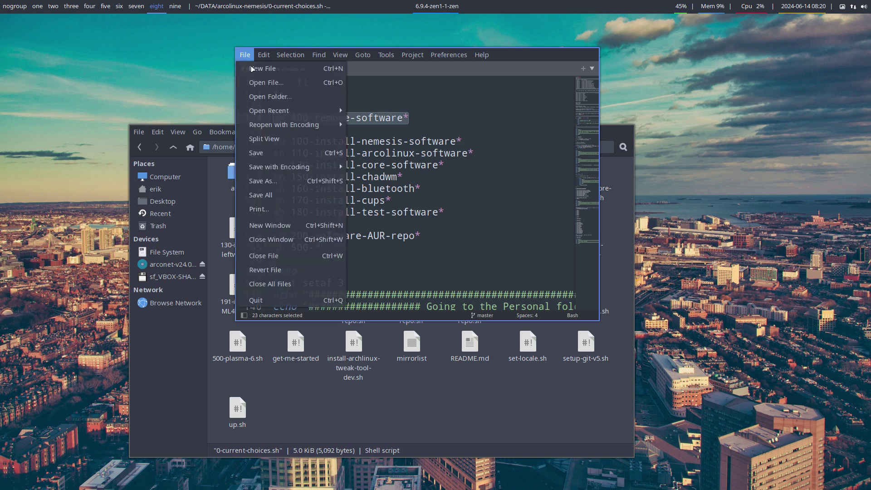
pyautogui.click(294, 300)
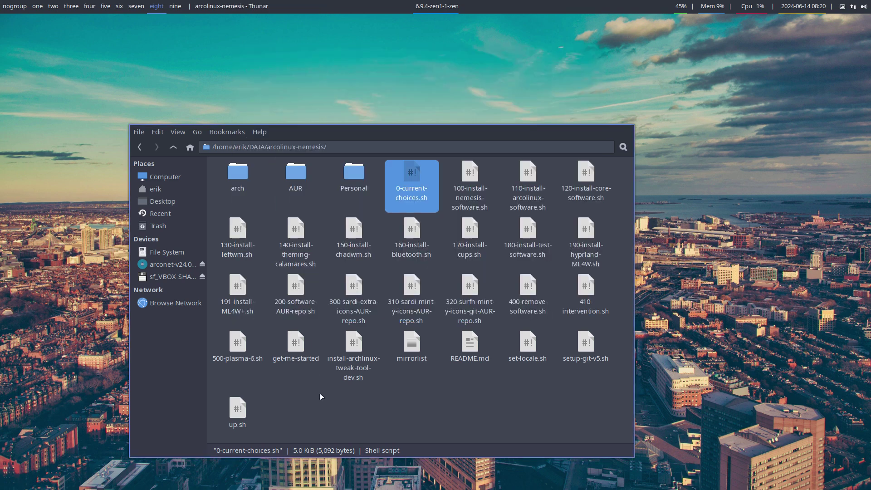
pyautogui.click(340, 400)
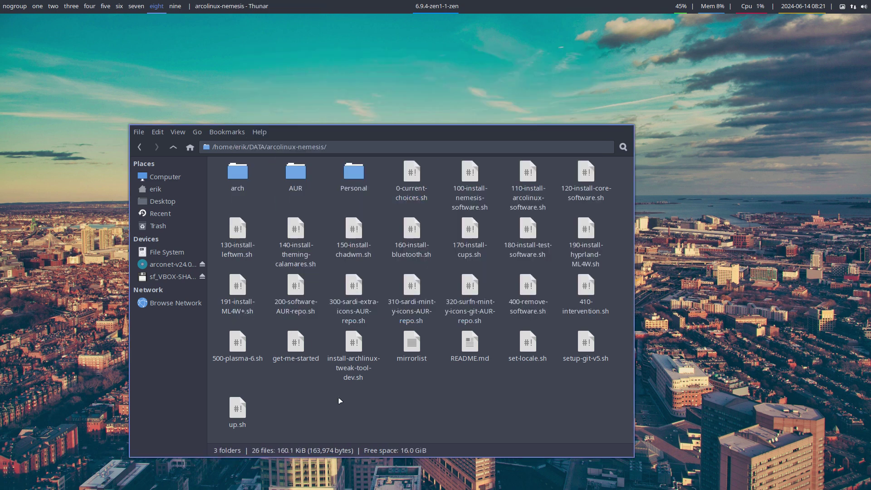
pyautogui.press('super+q')
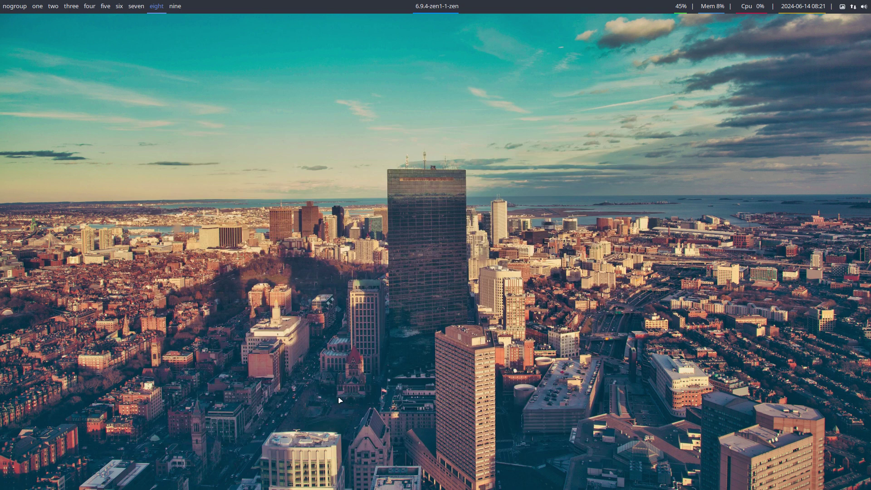